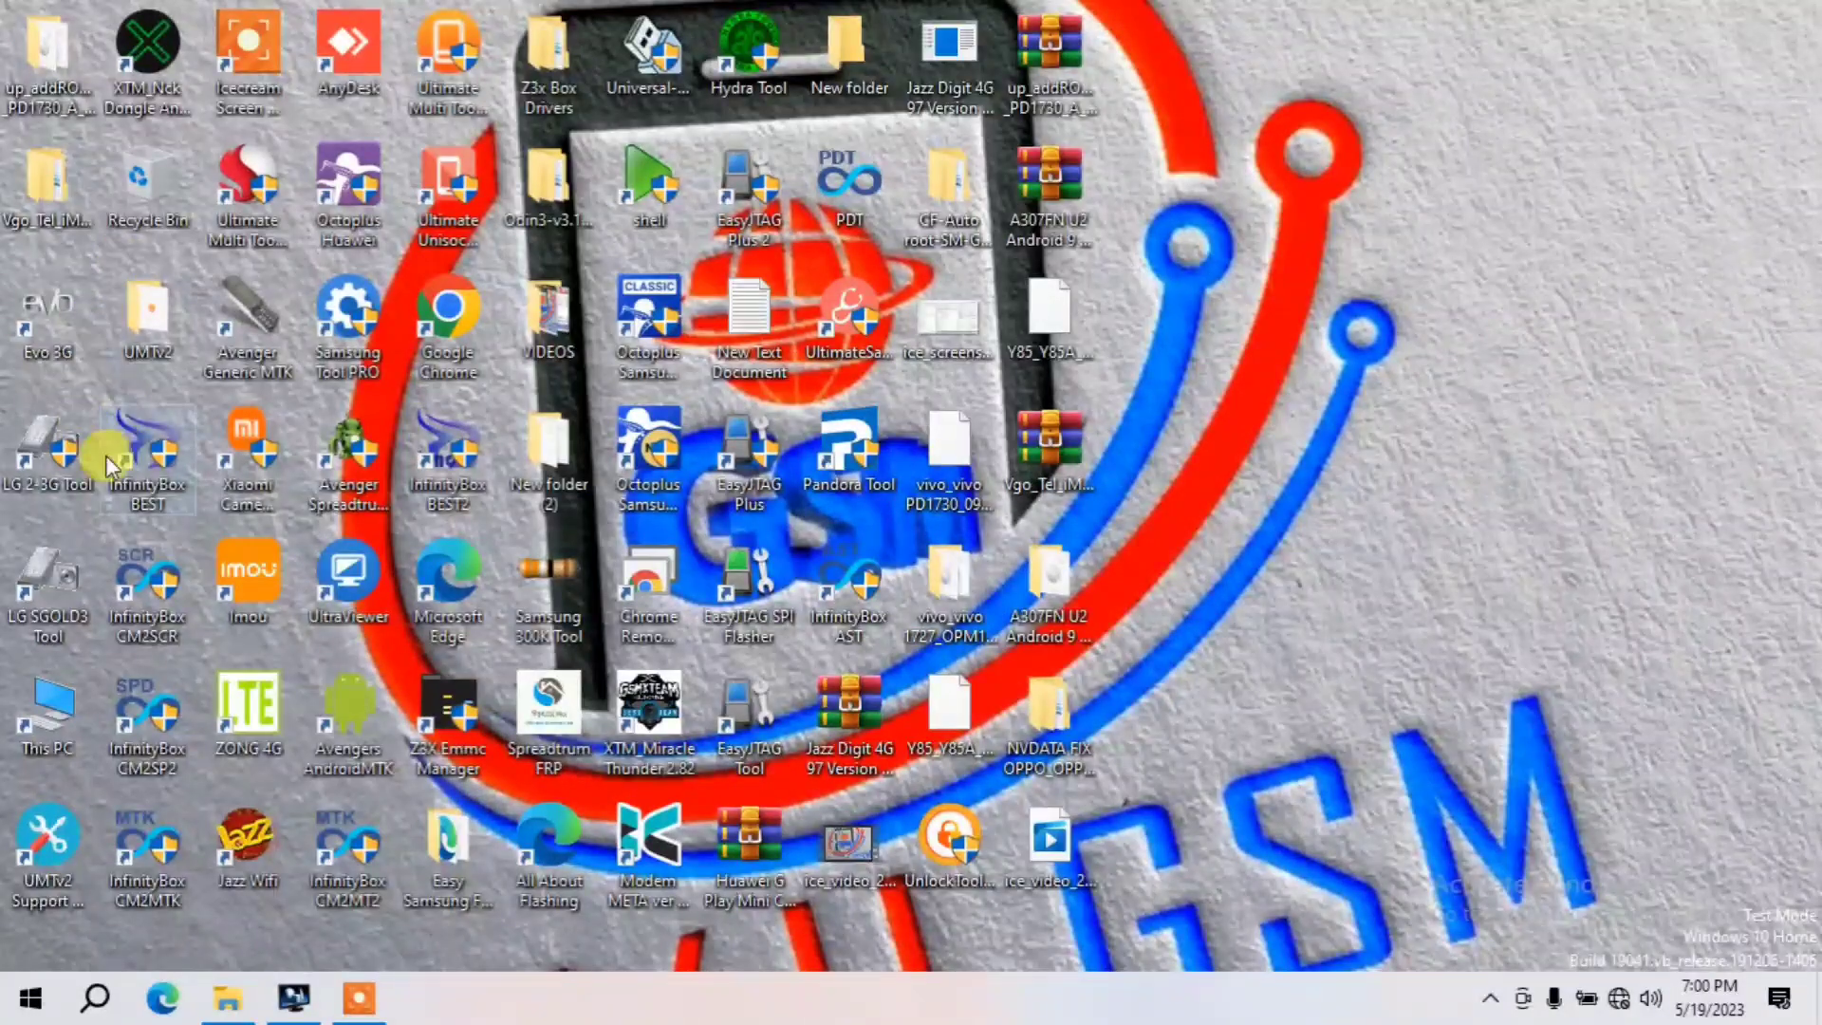
click(224, 1001)
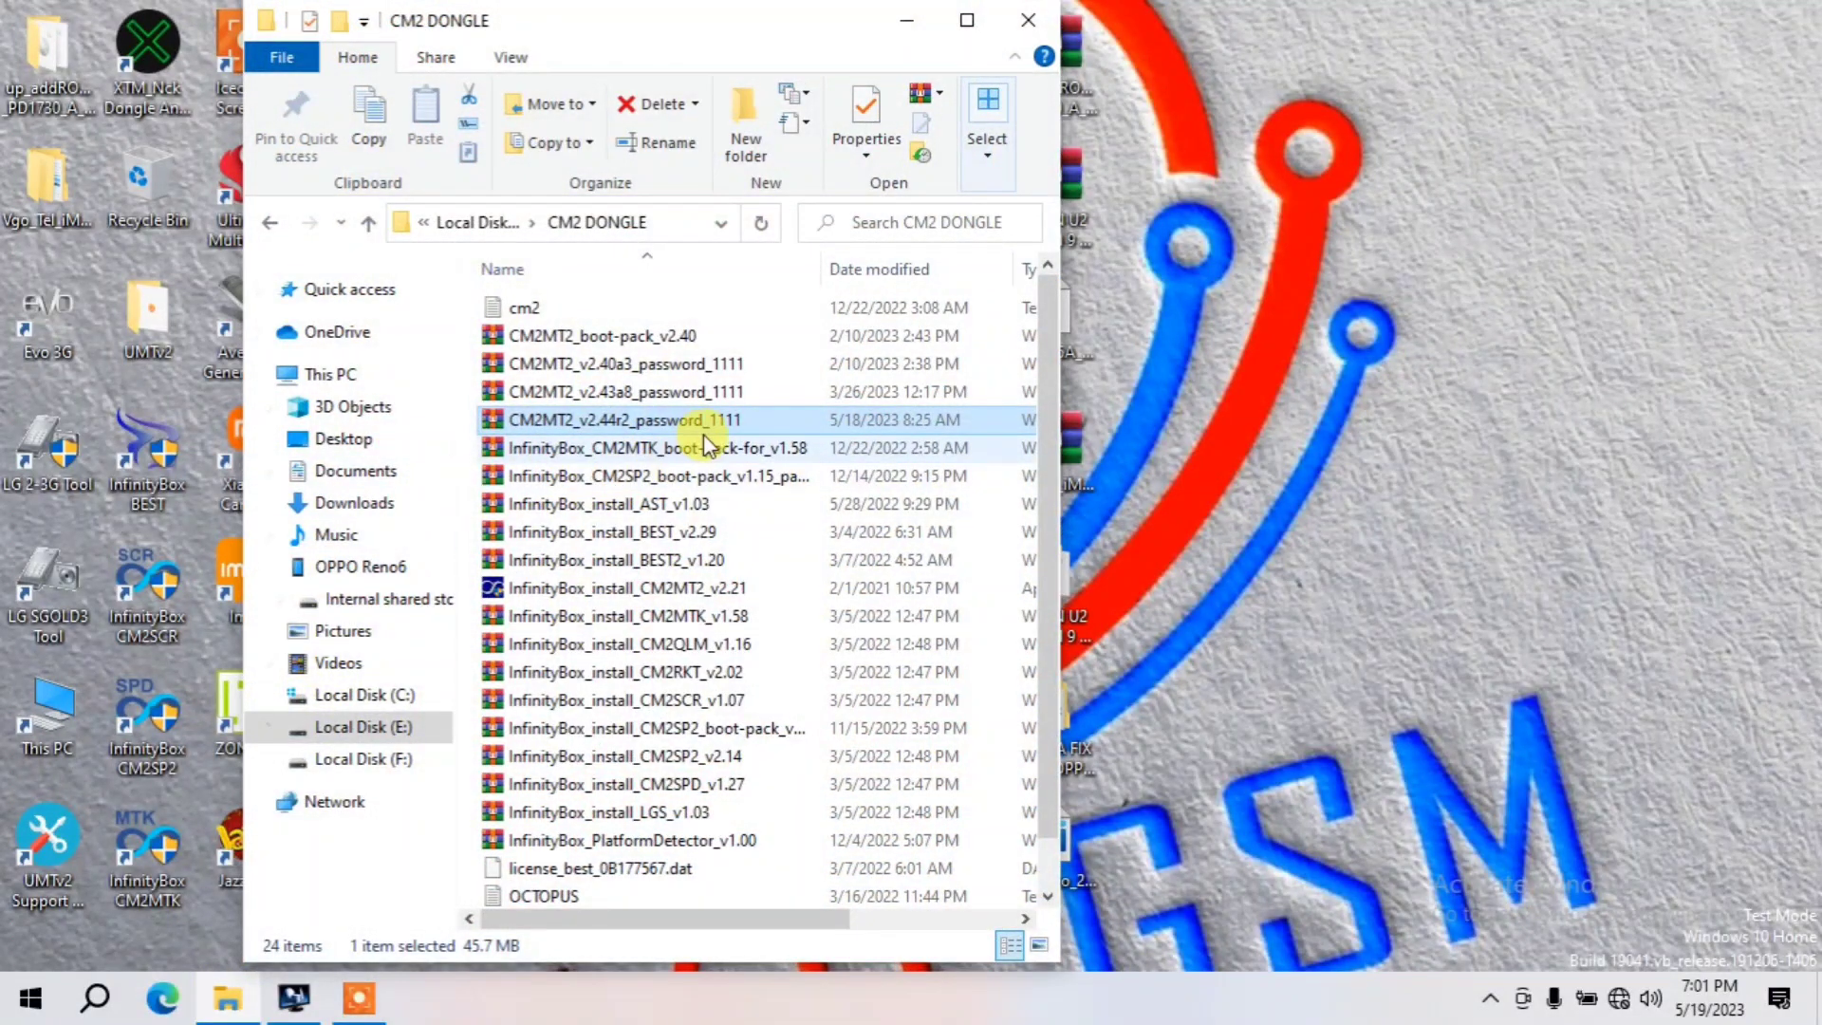
double_click(765, 422)
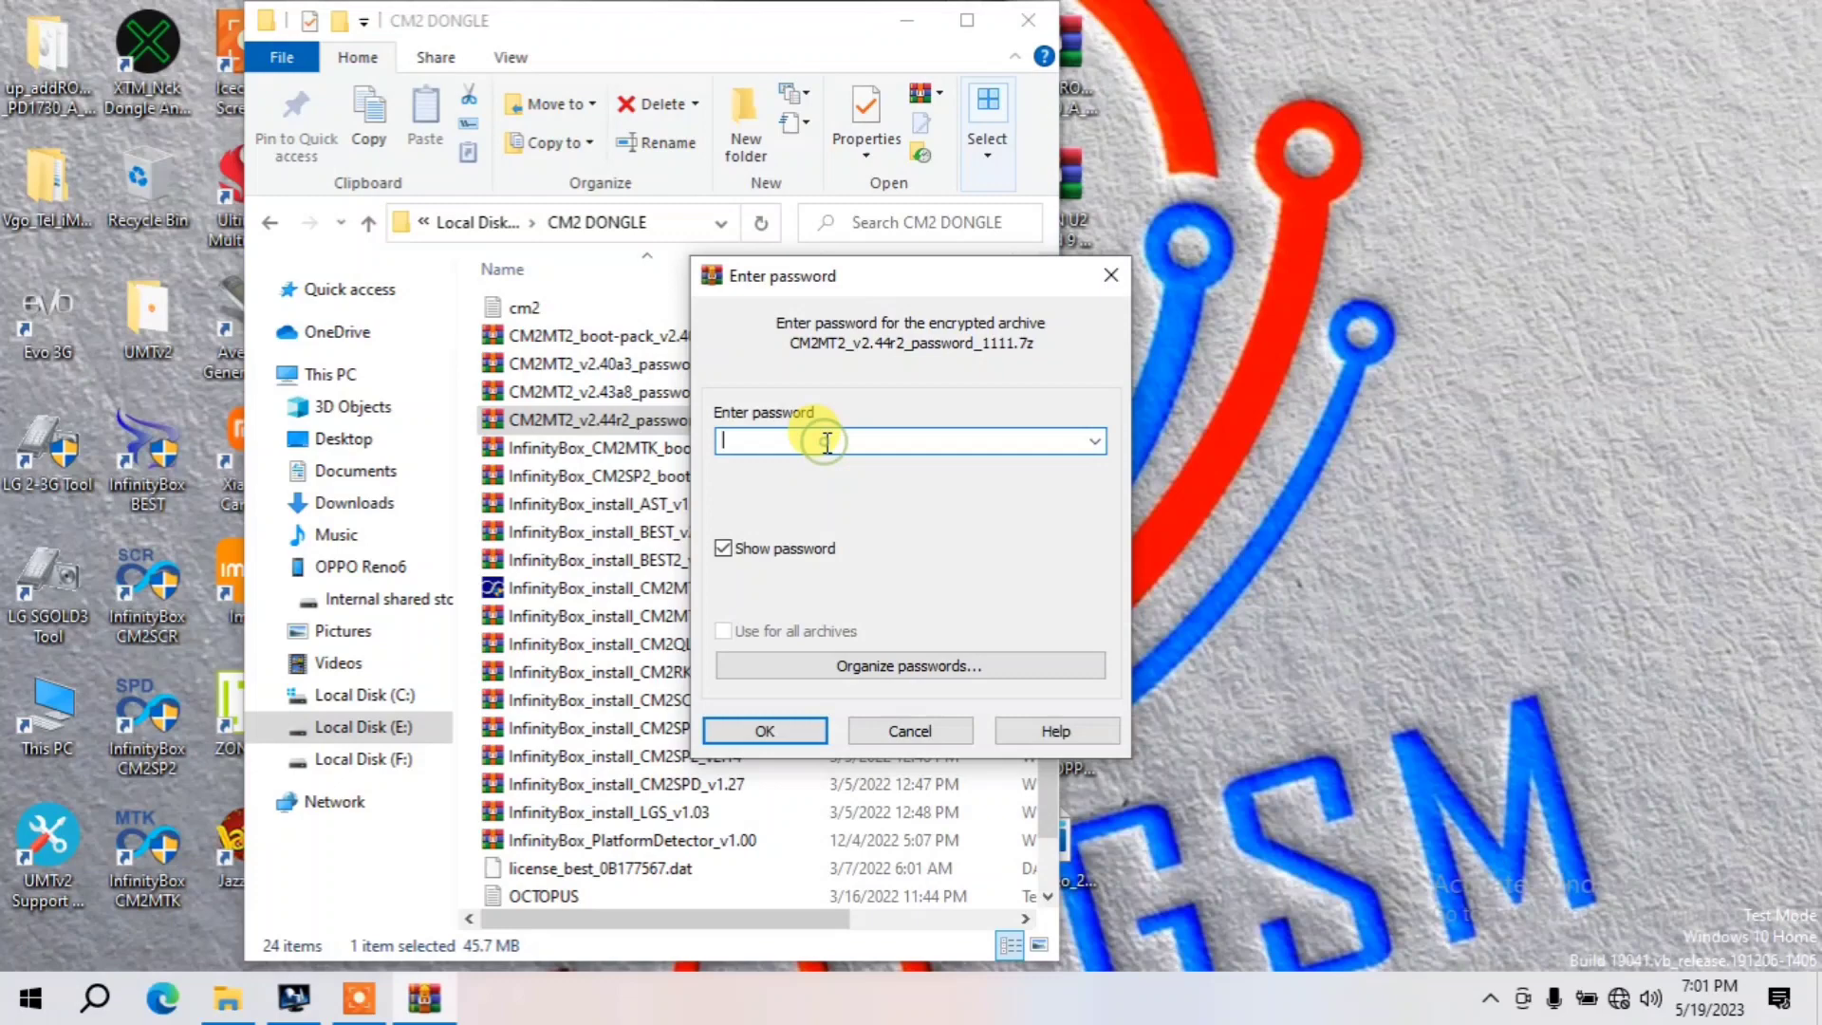
text(1111)
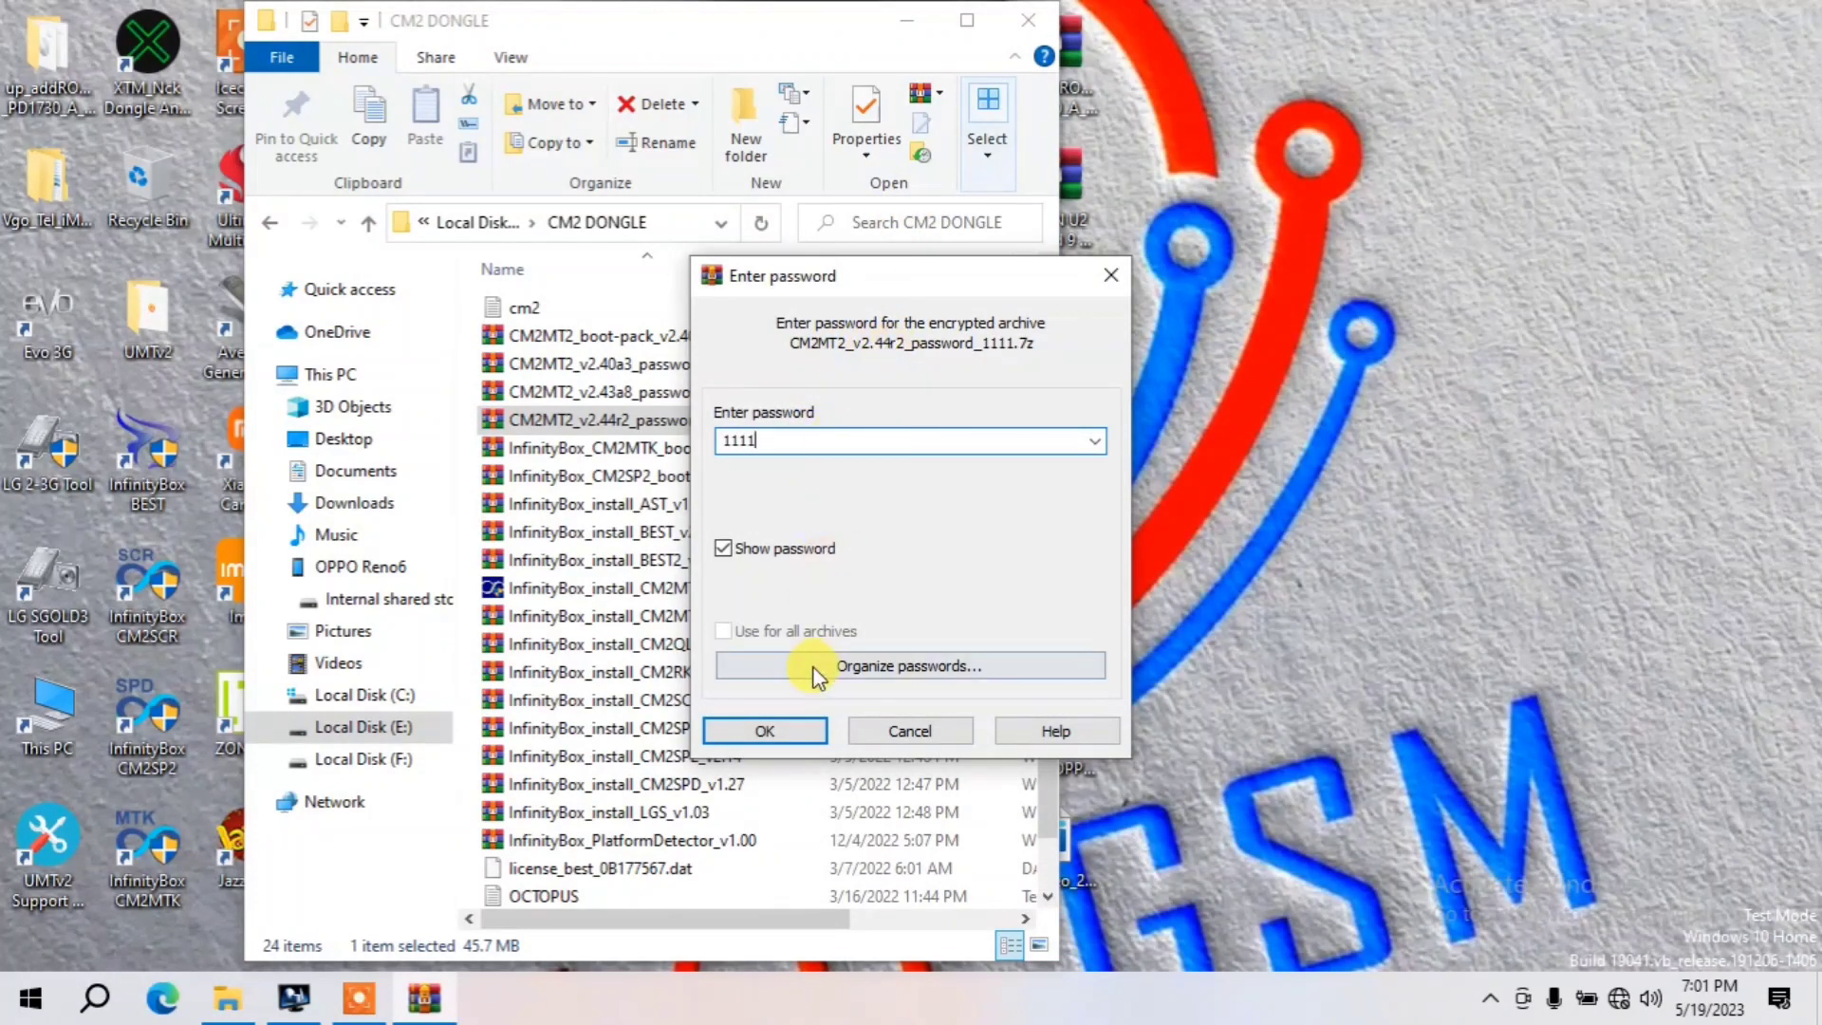
Accept the archive password, close the WinRAR reminder, select InfinityBox_CM2MT2_v2.44r2.exe, and minimize both windows
click(766, 734)
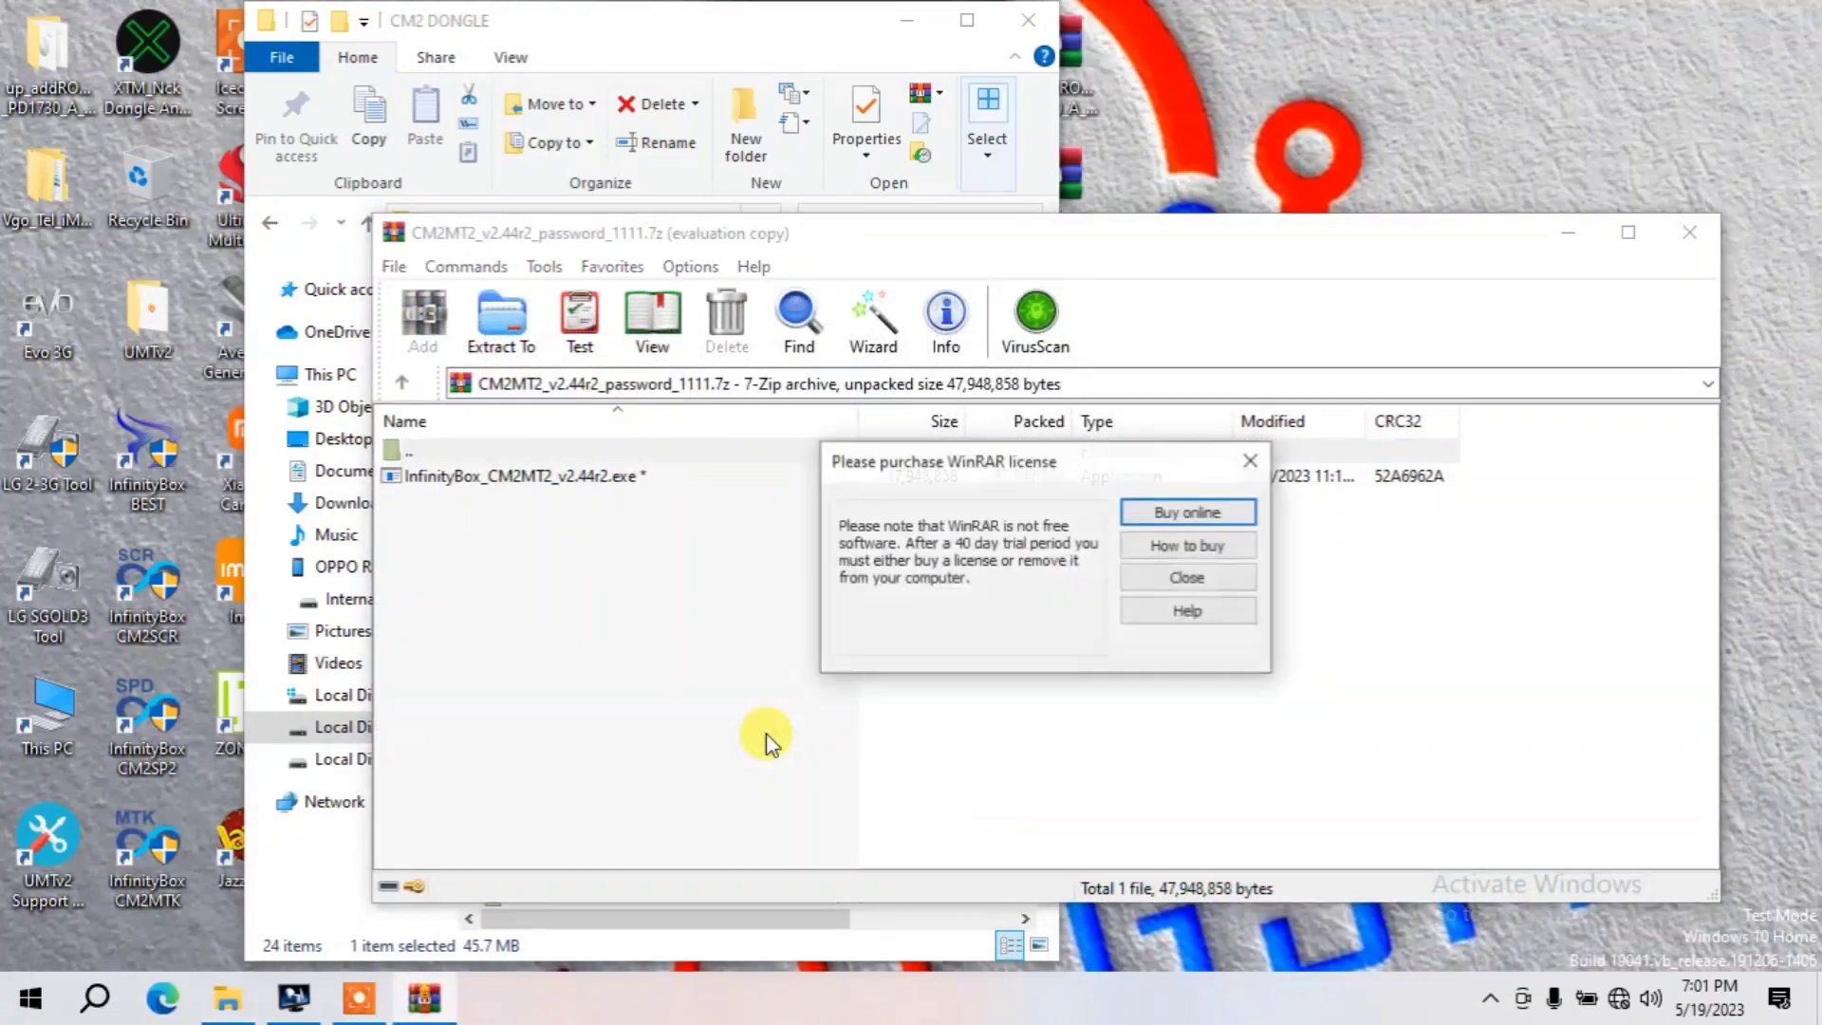
click(1252, 462)
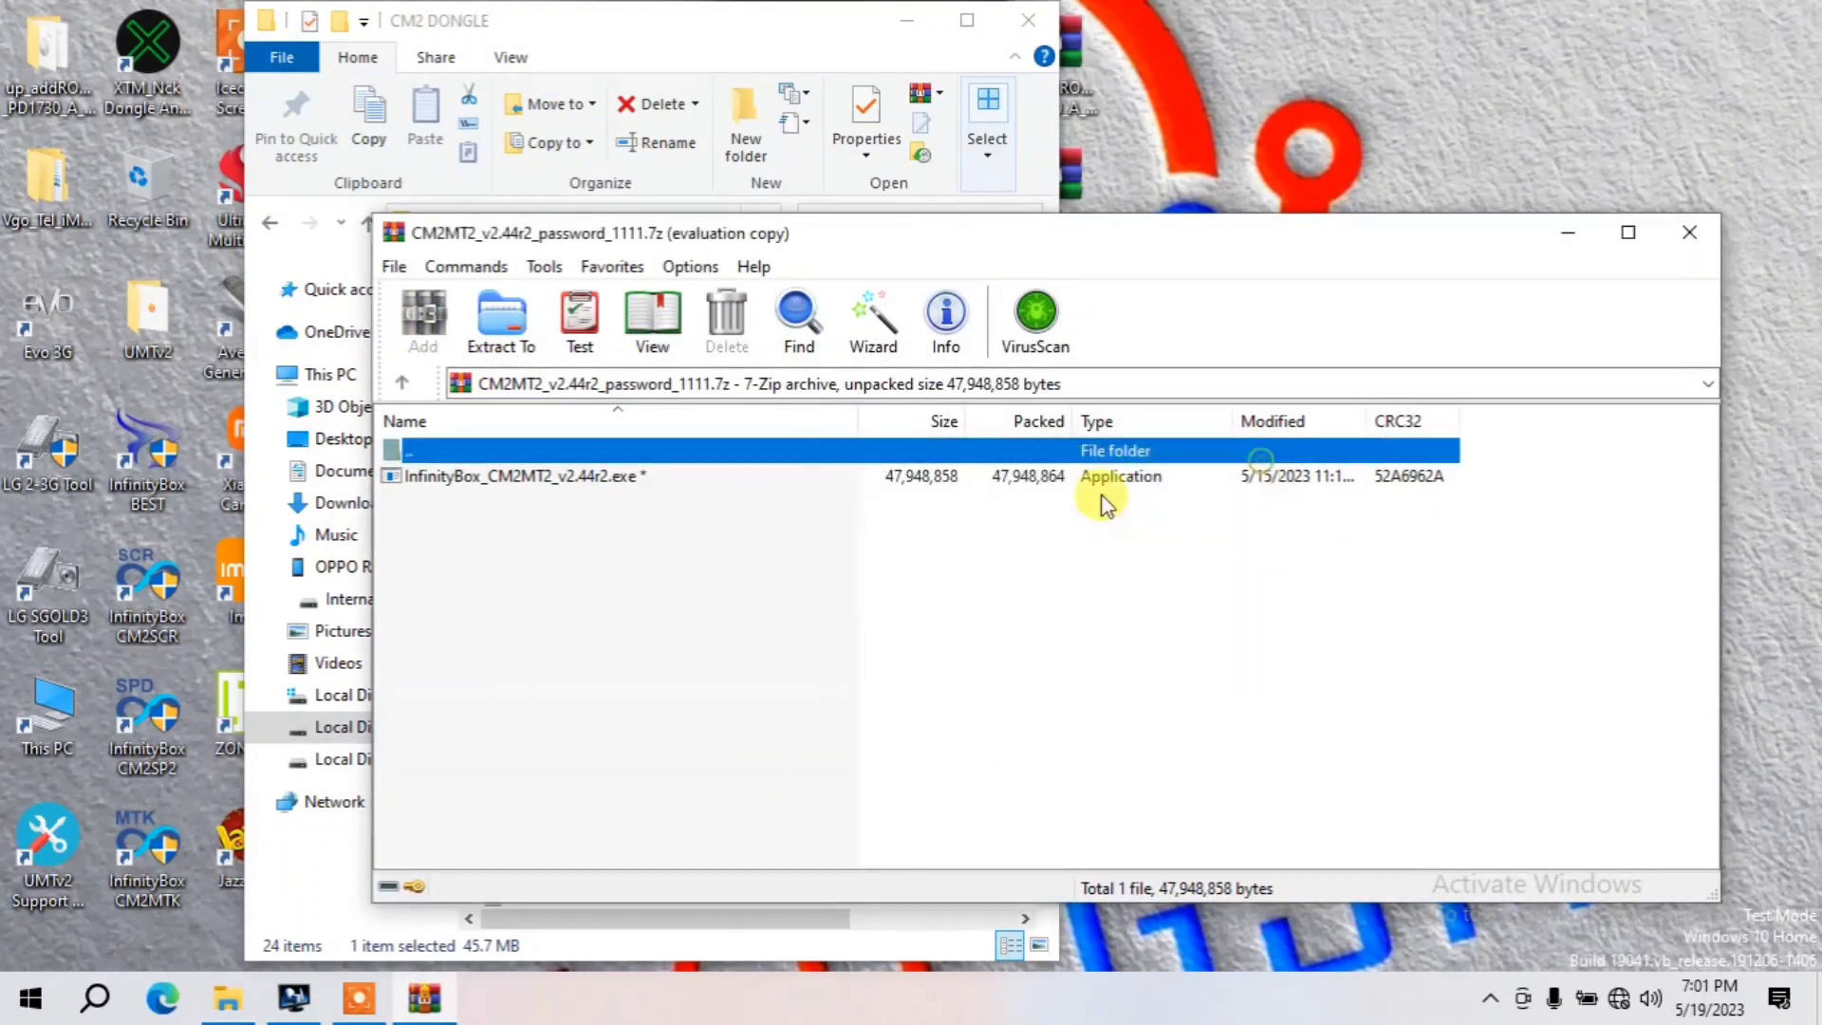
click(930, 480)
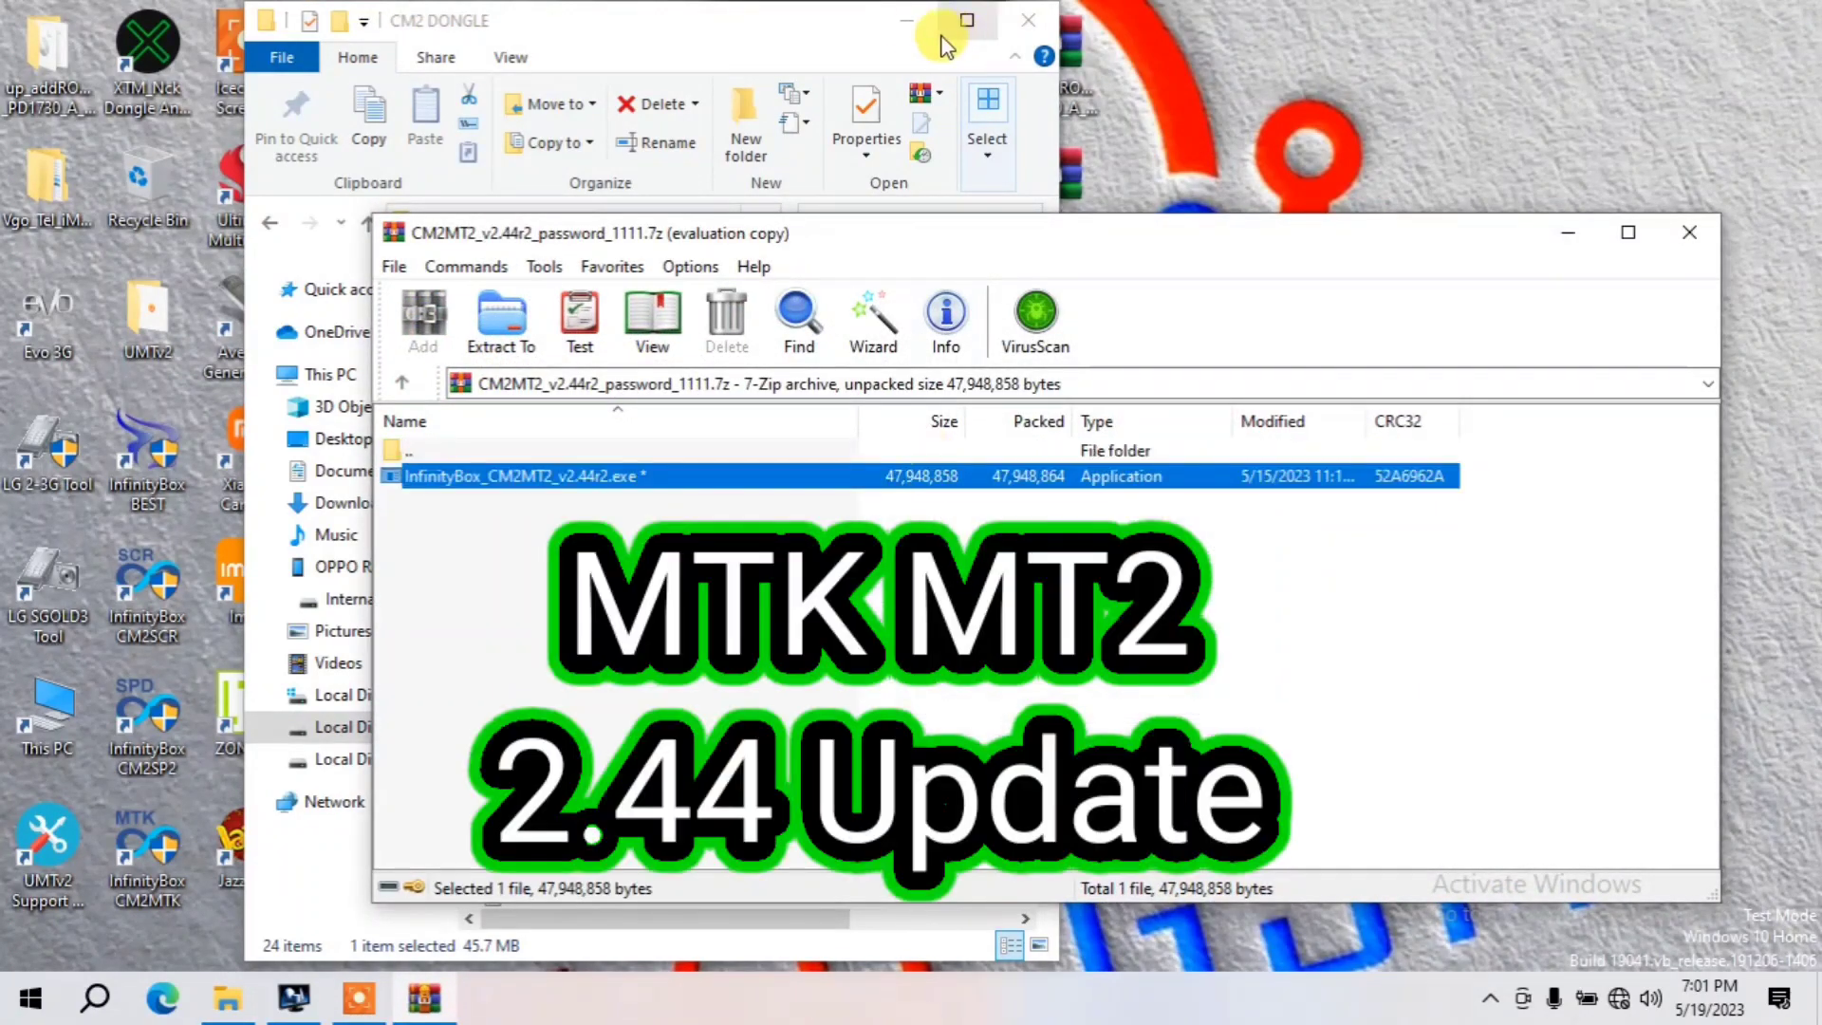
click(907, 20)
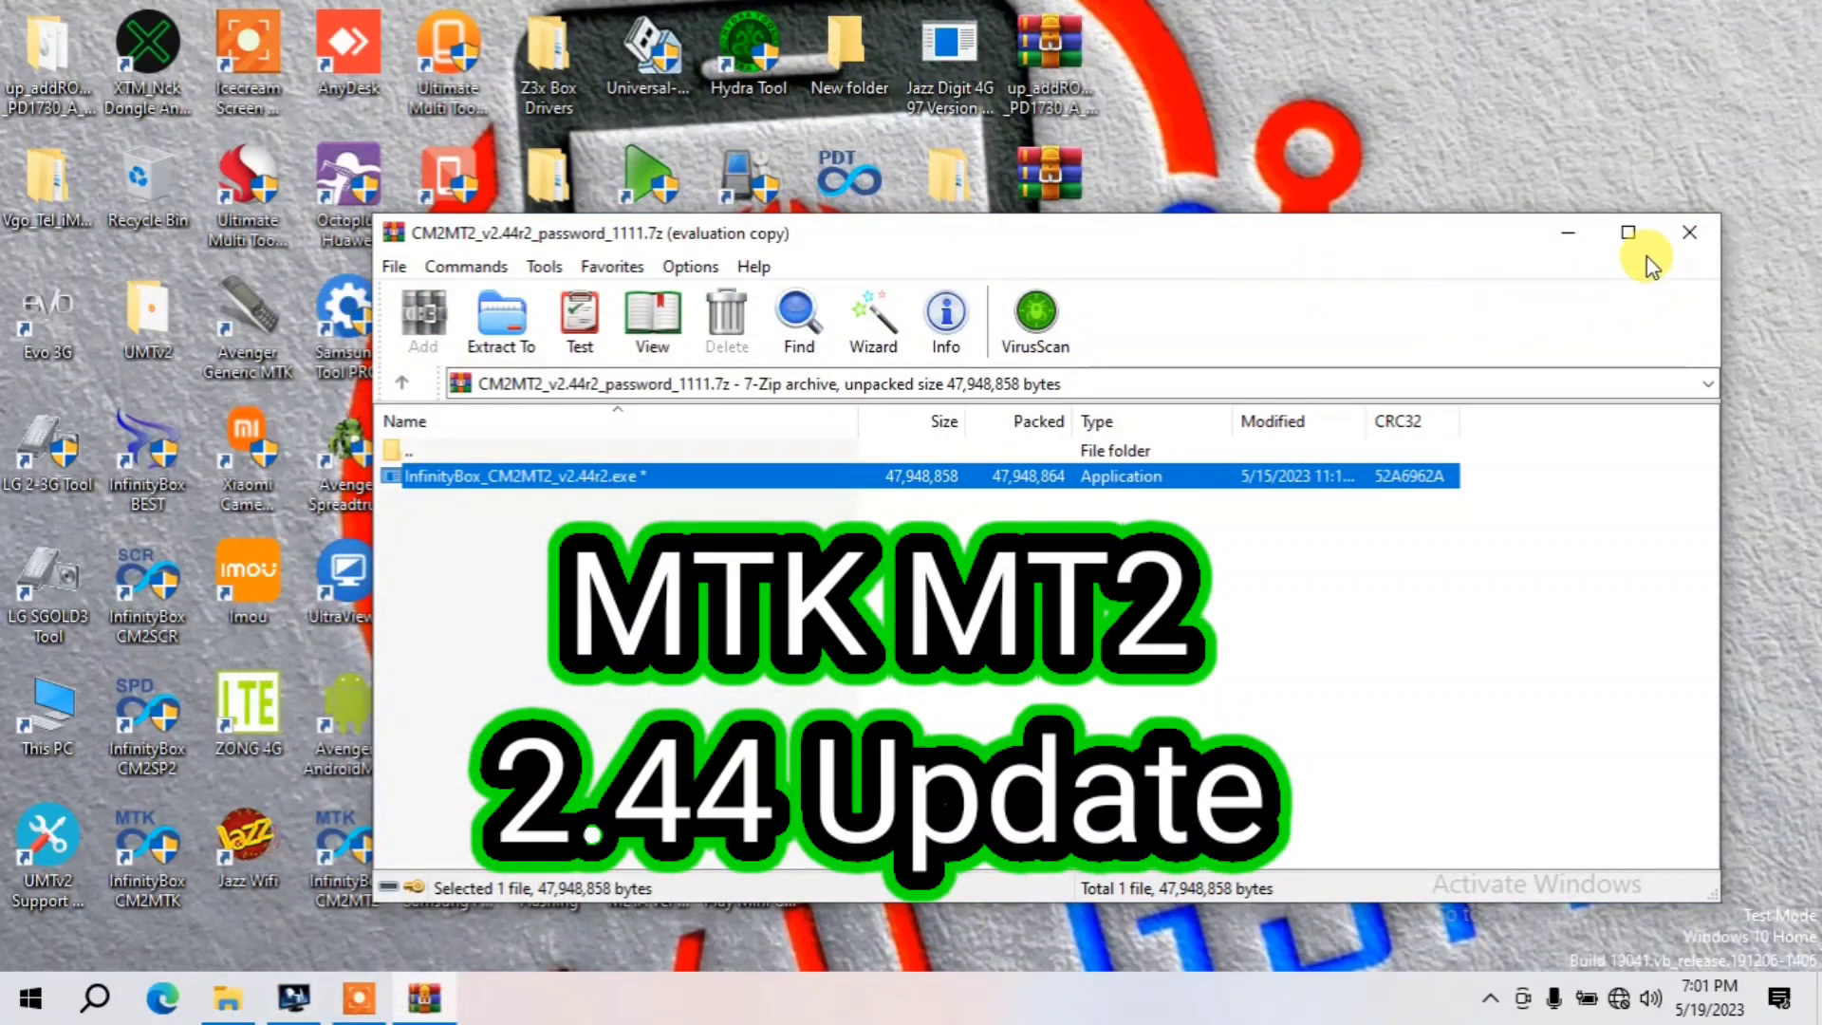
click(1563, 237)
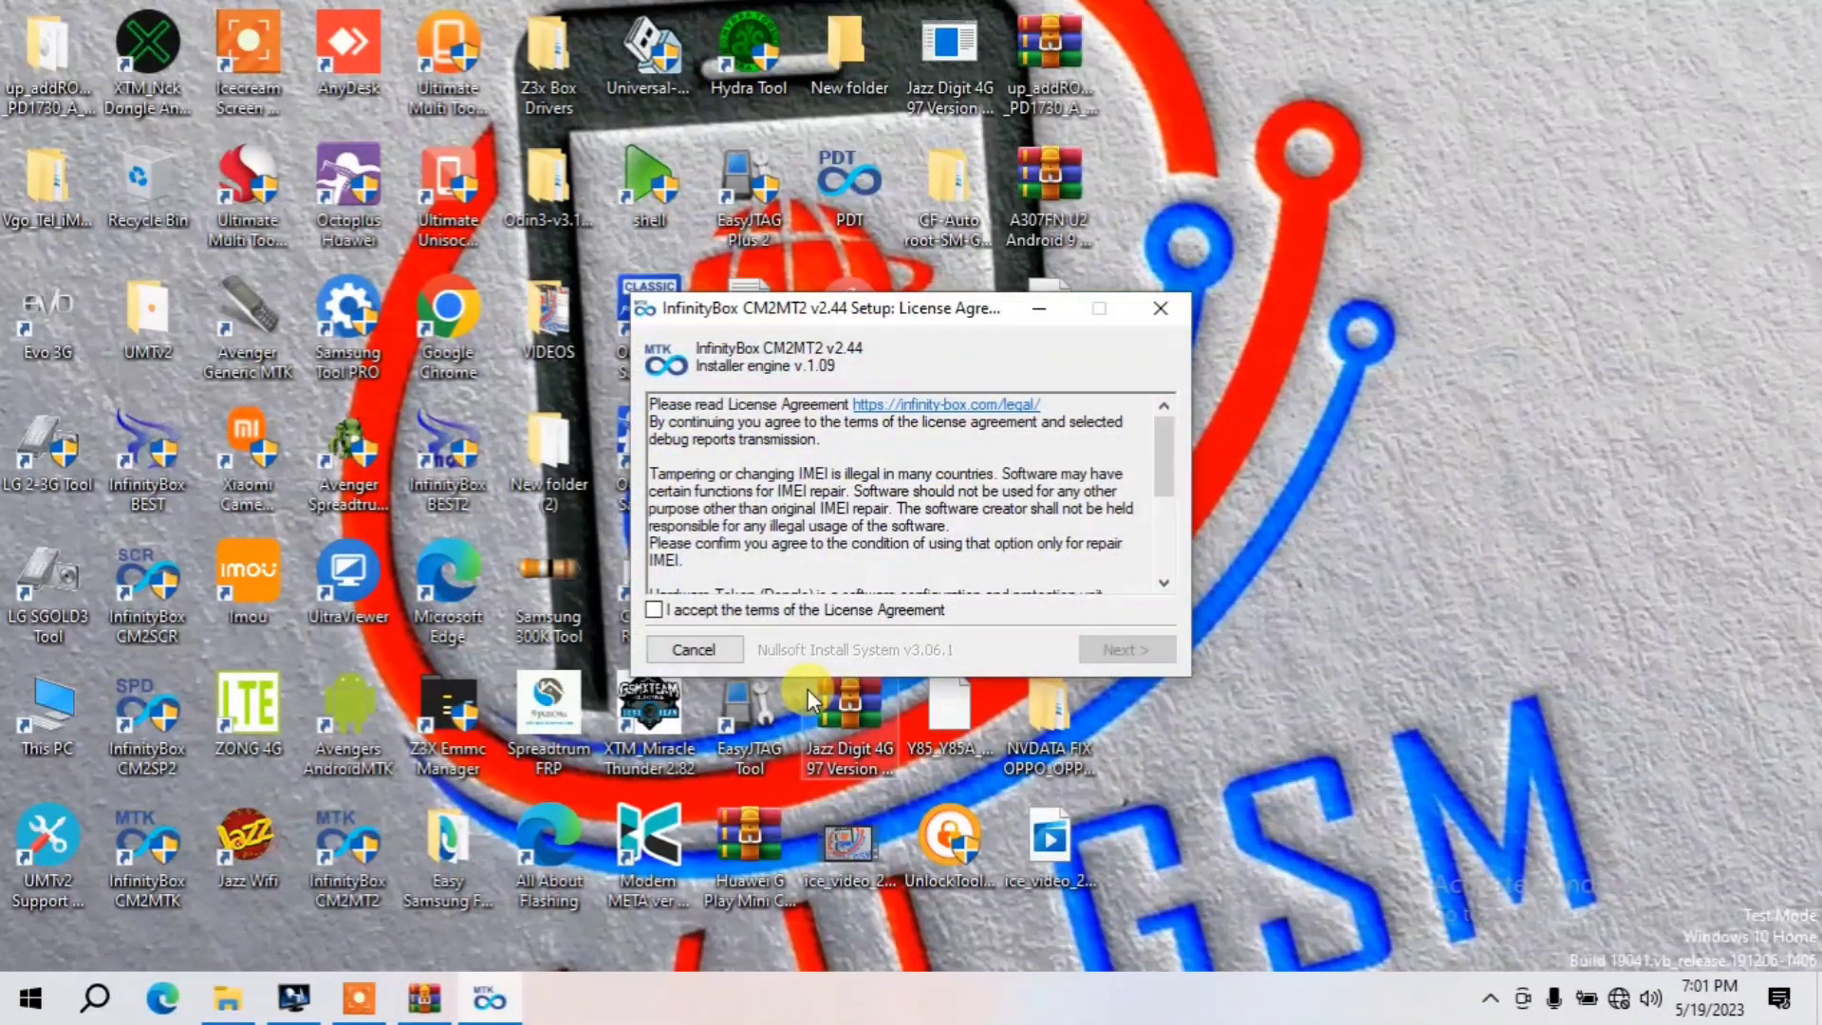
Accept the license, keep default components, install into c:\InfinityBox\CM2MT2, and close Setup
click(830, 617)
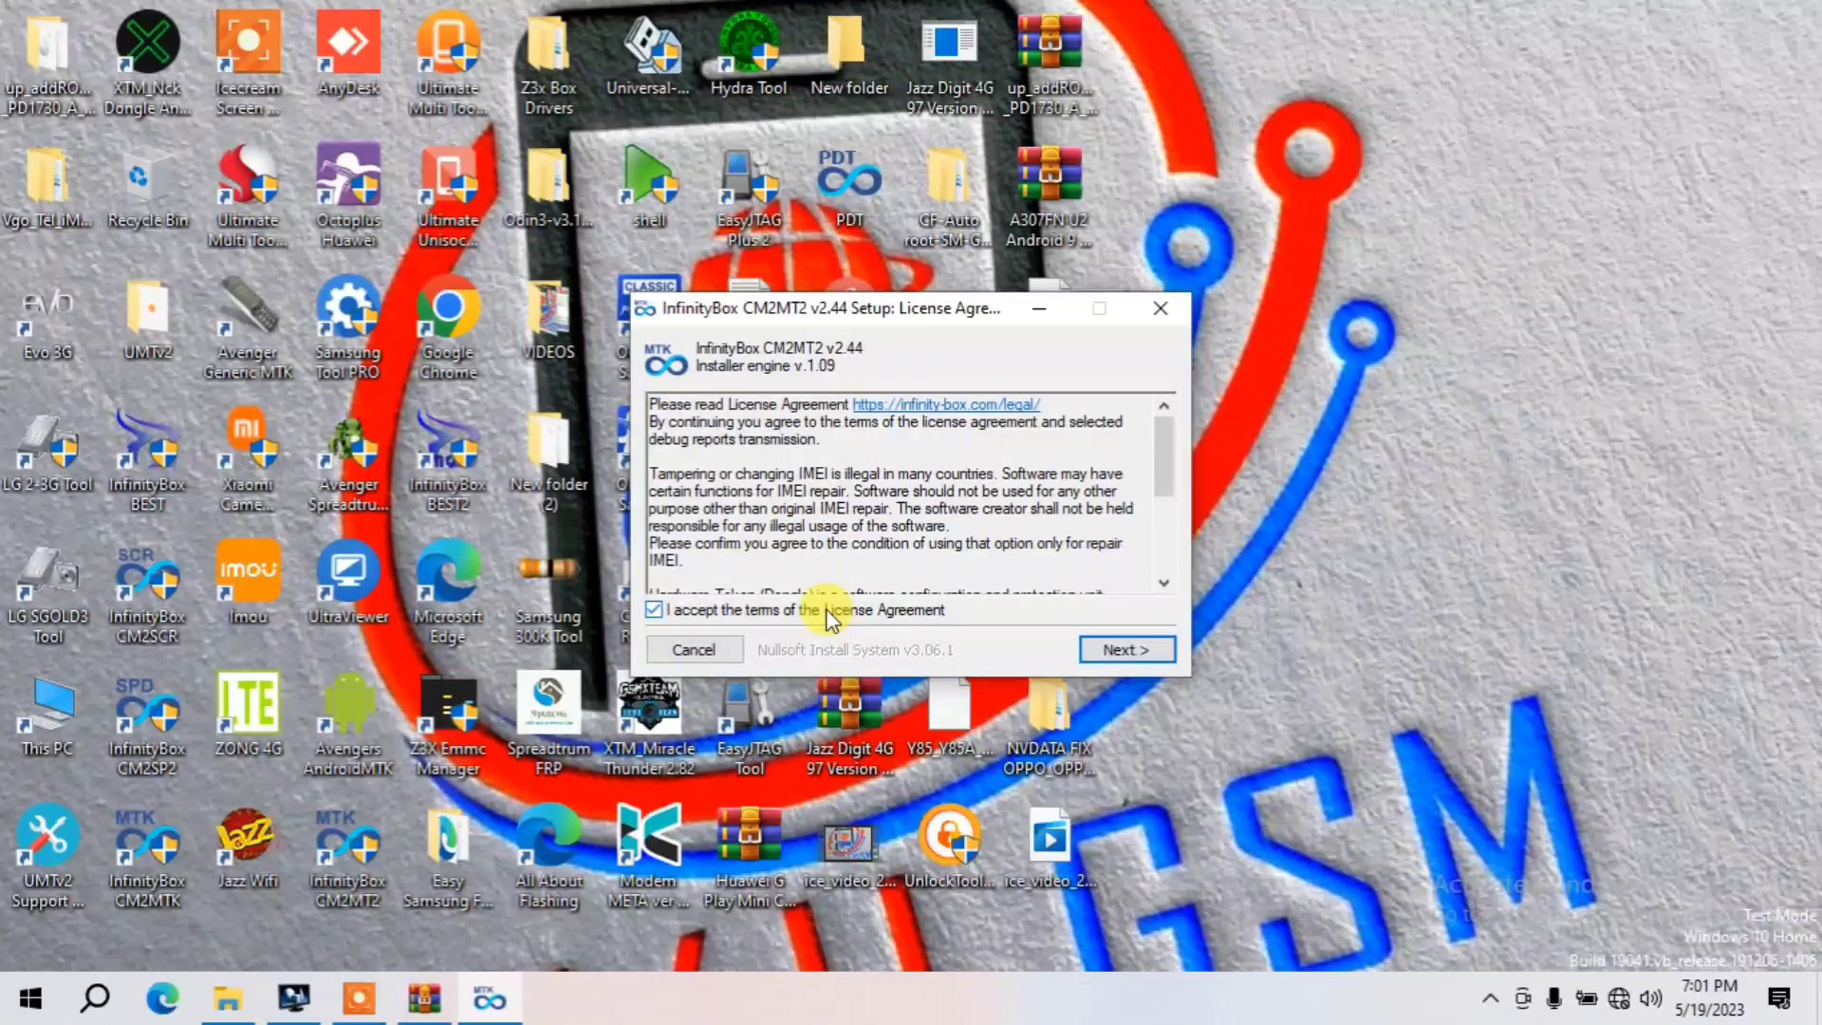
click(1125, 649)
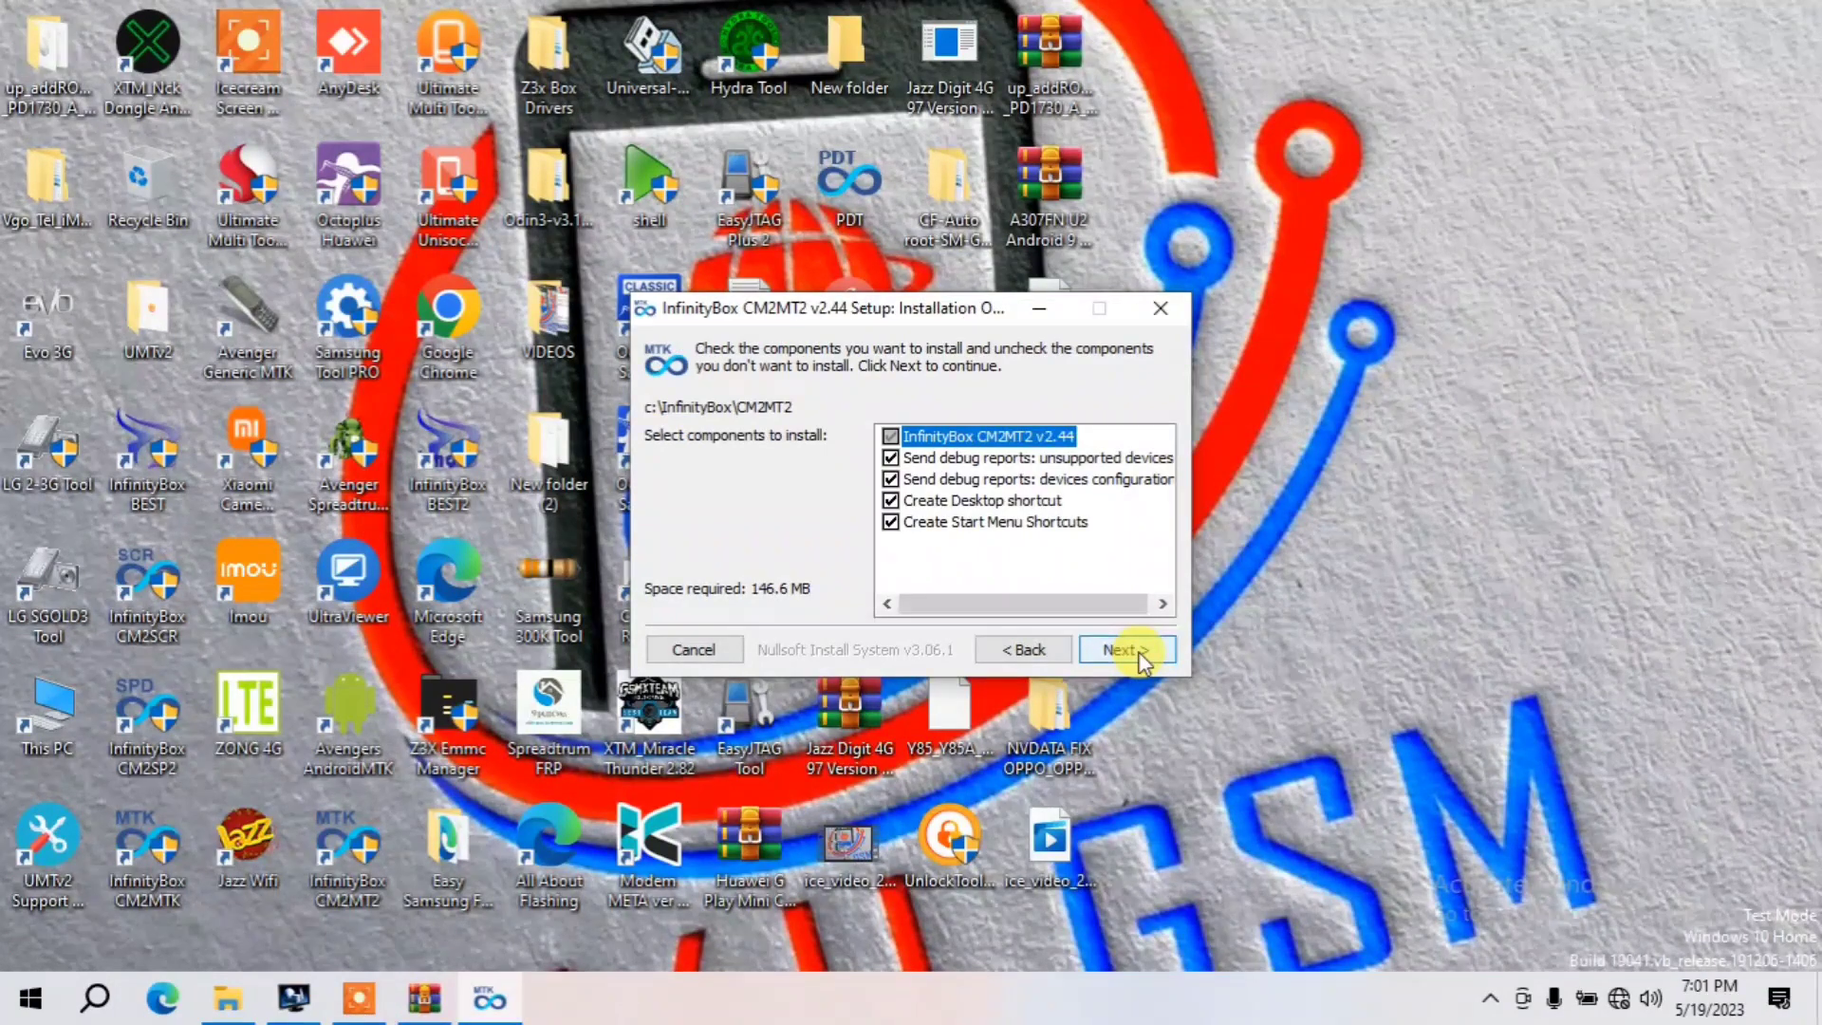
click(1140, 654)
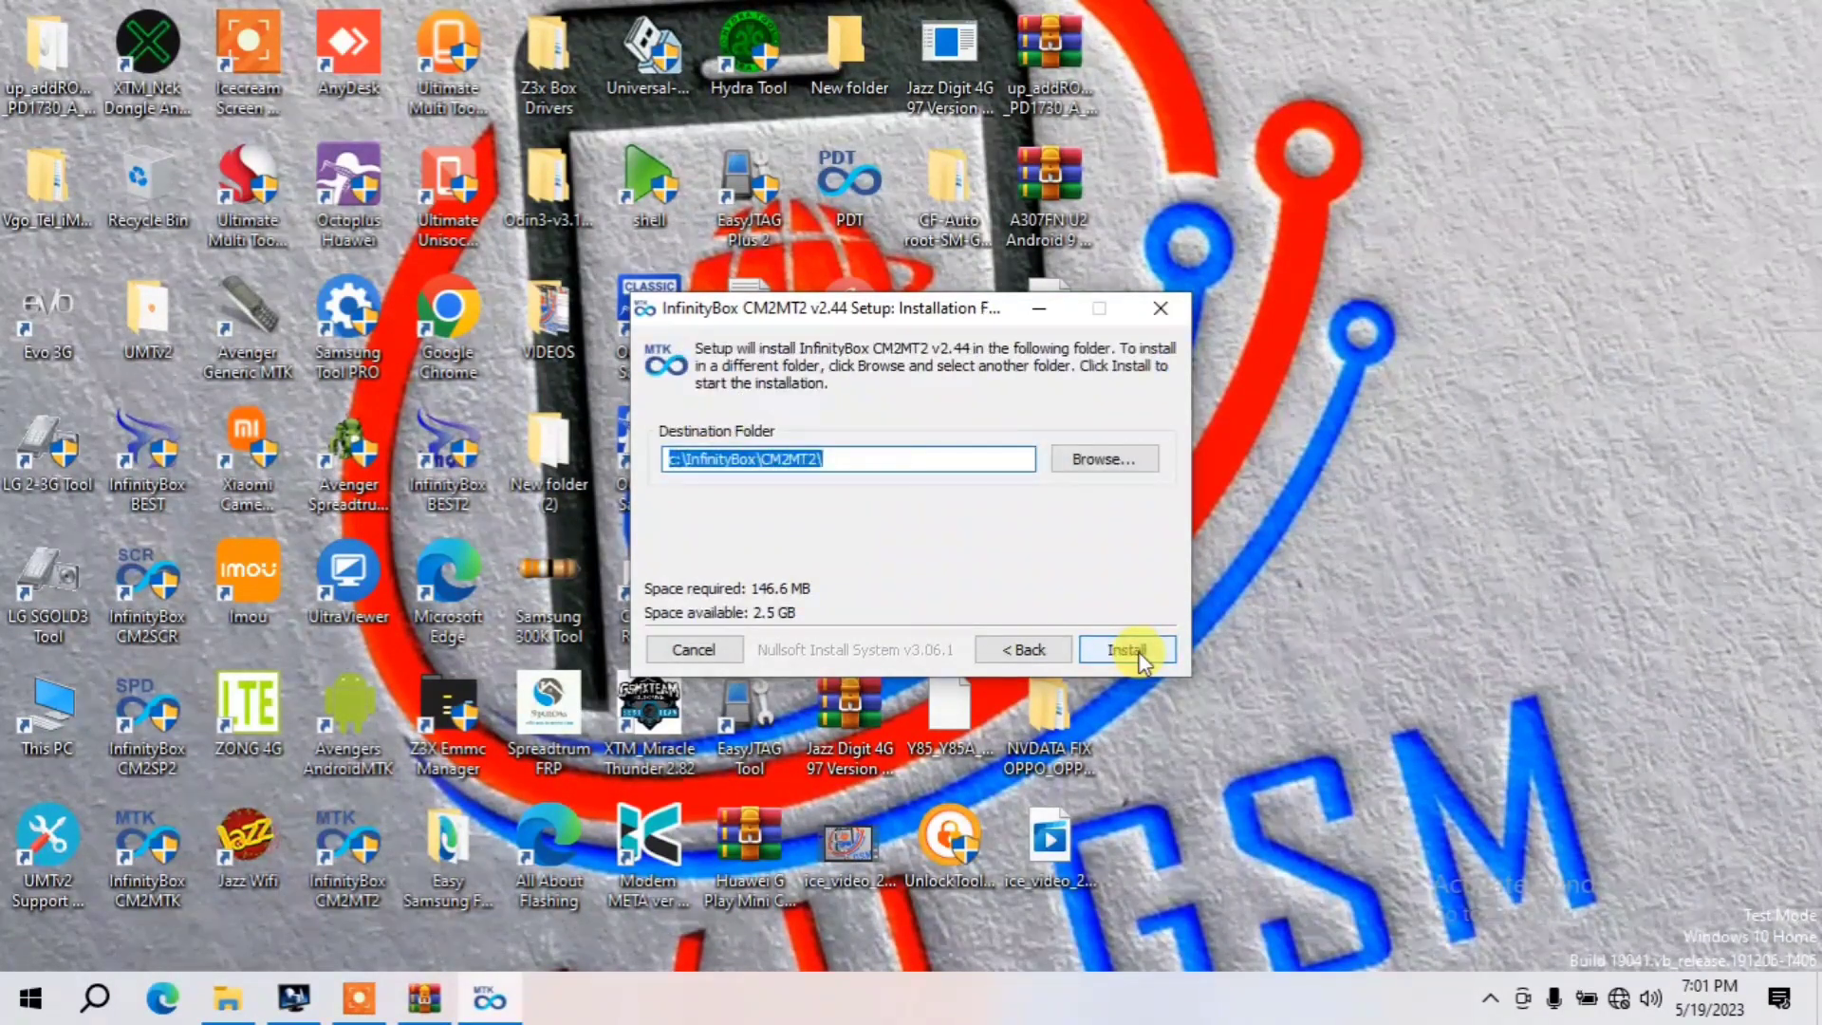
click(1127, 651)
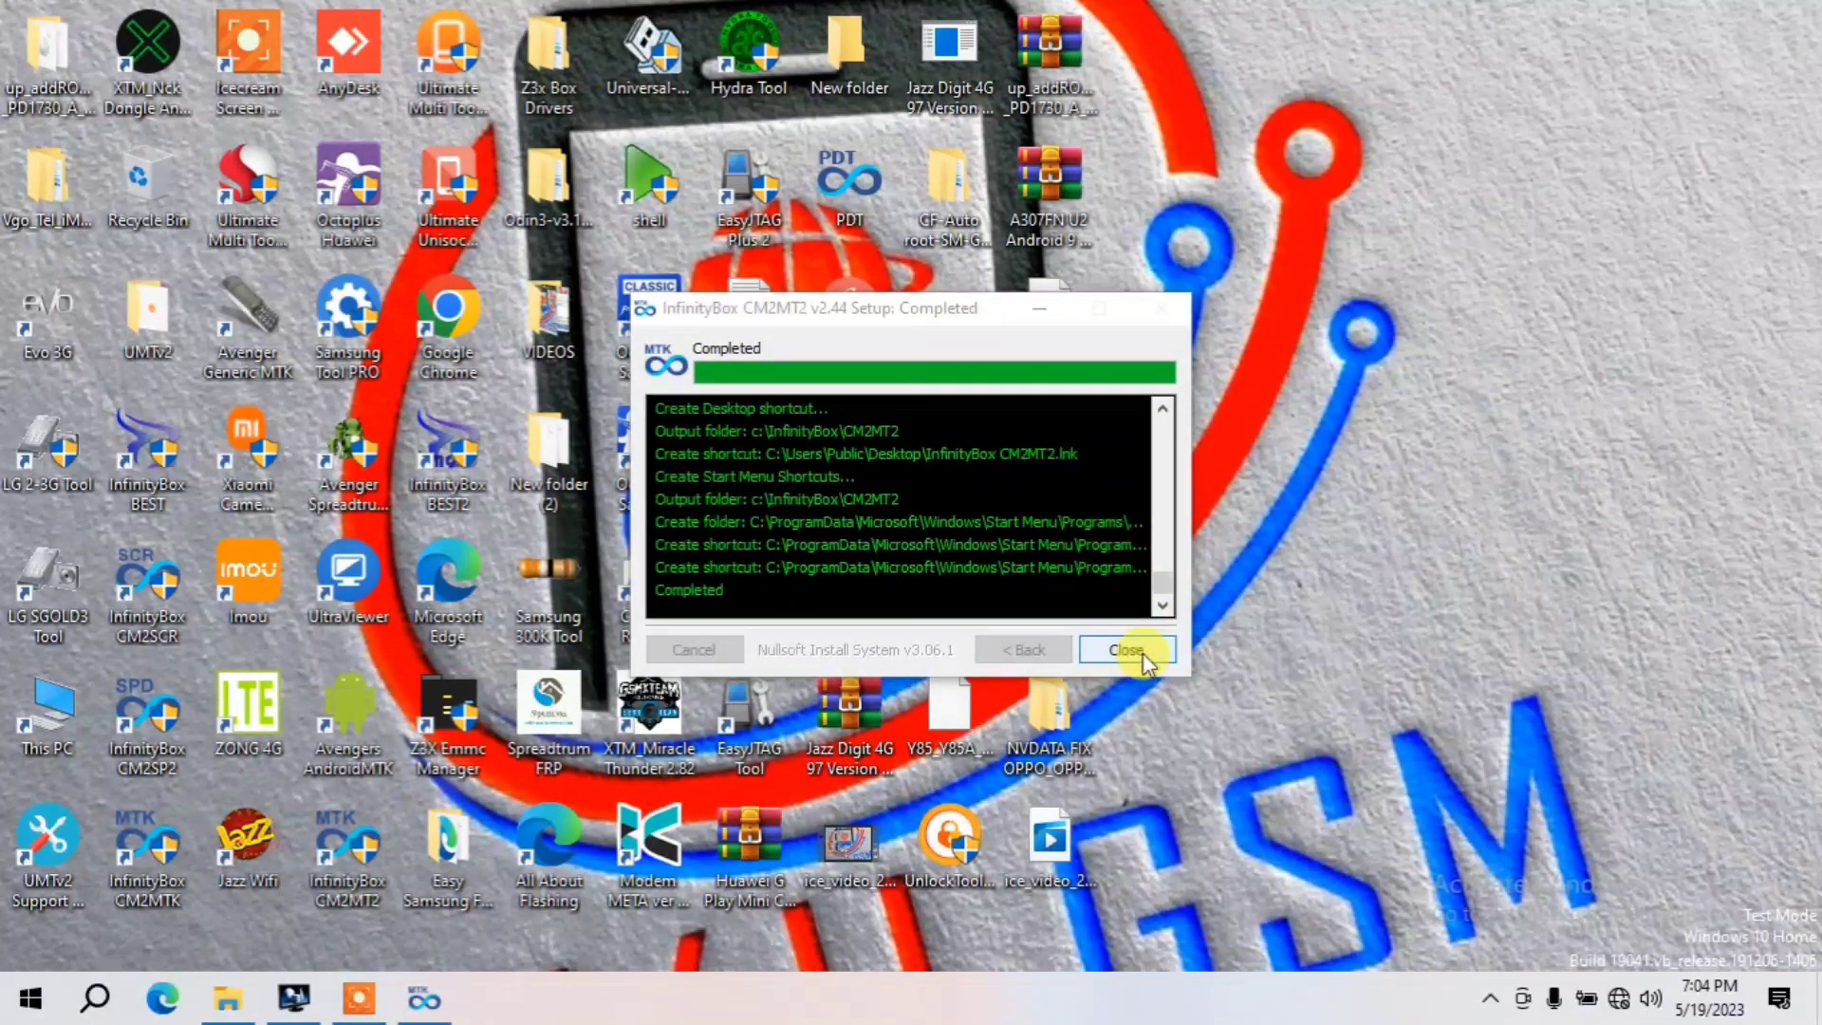
click(1126, 650)
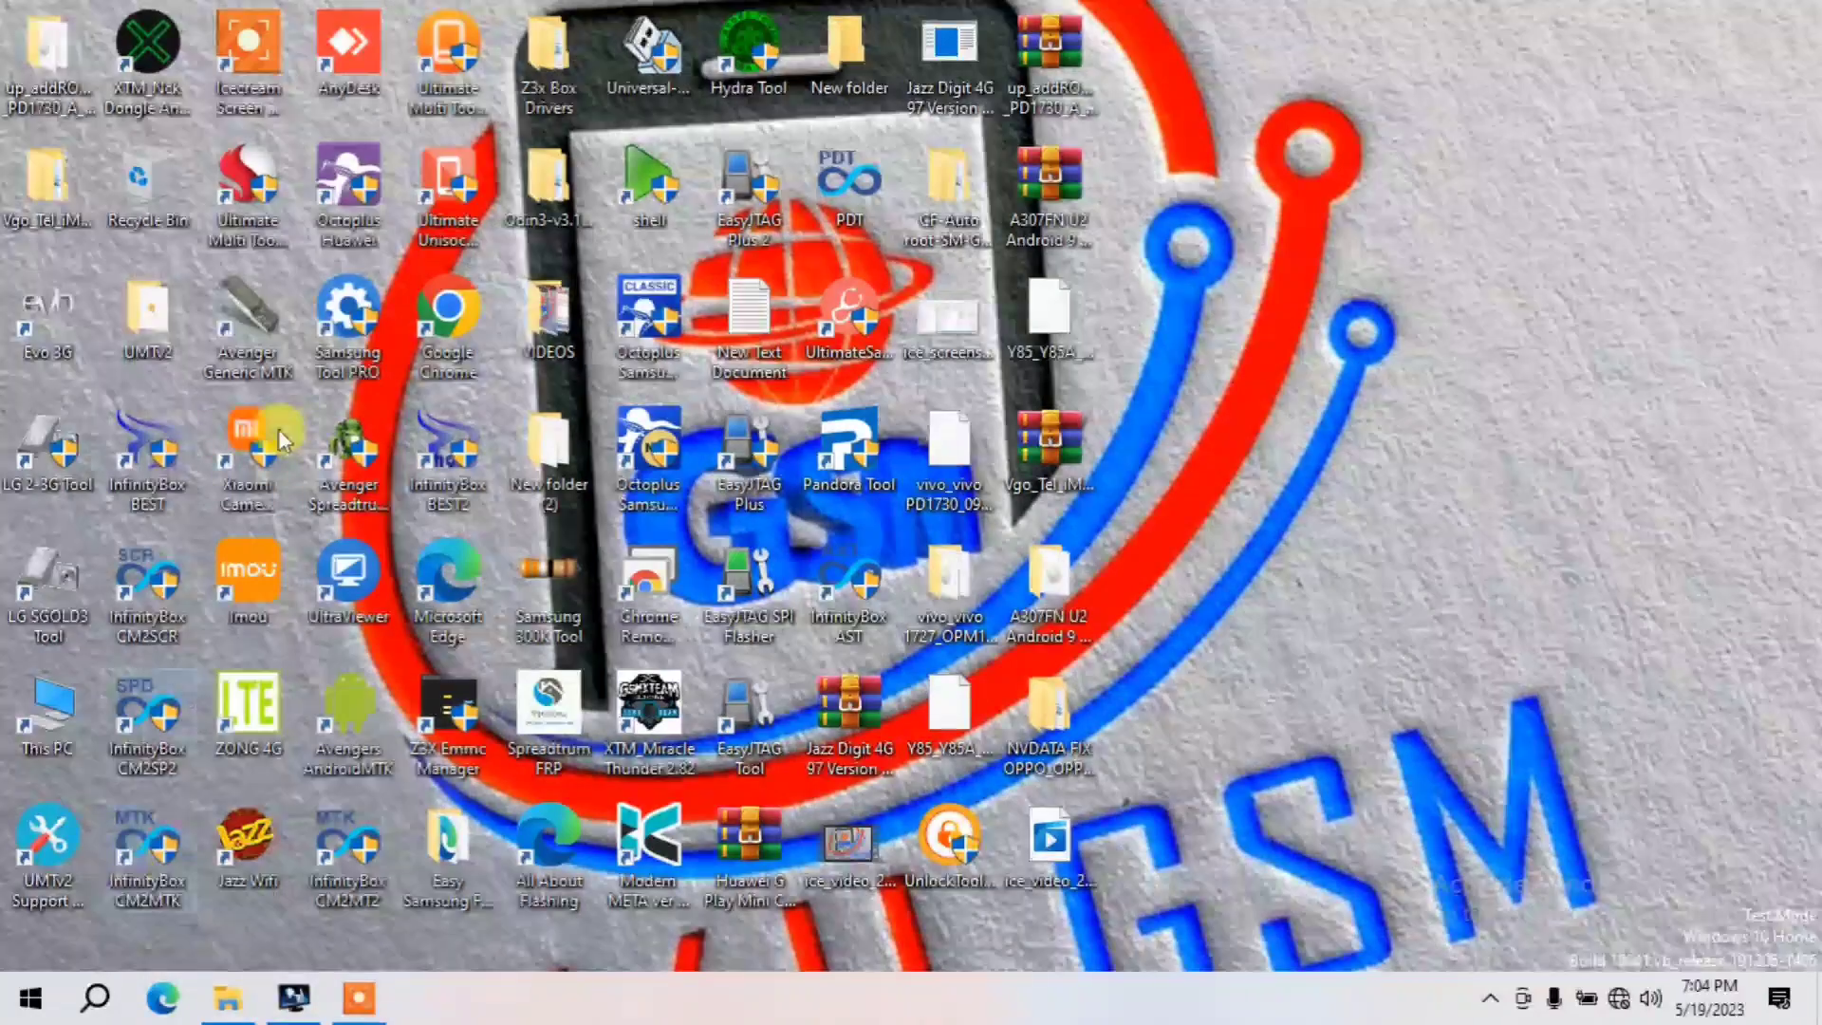
Select the InfinityBox CM2MT2 desktop icon and launch it
click(175, 718)
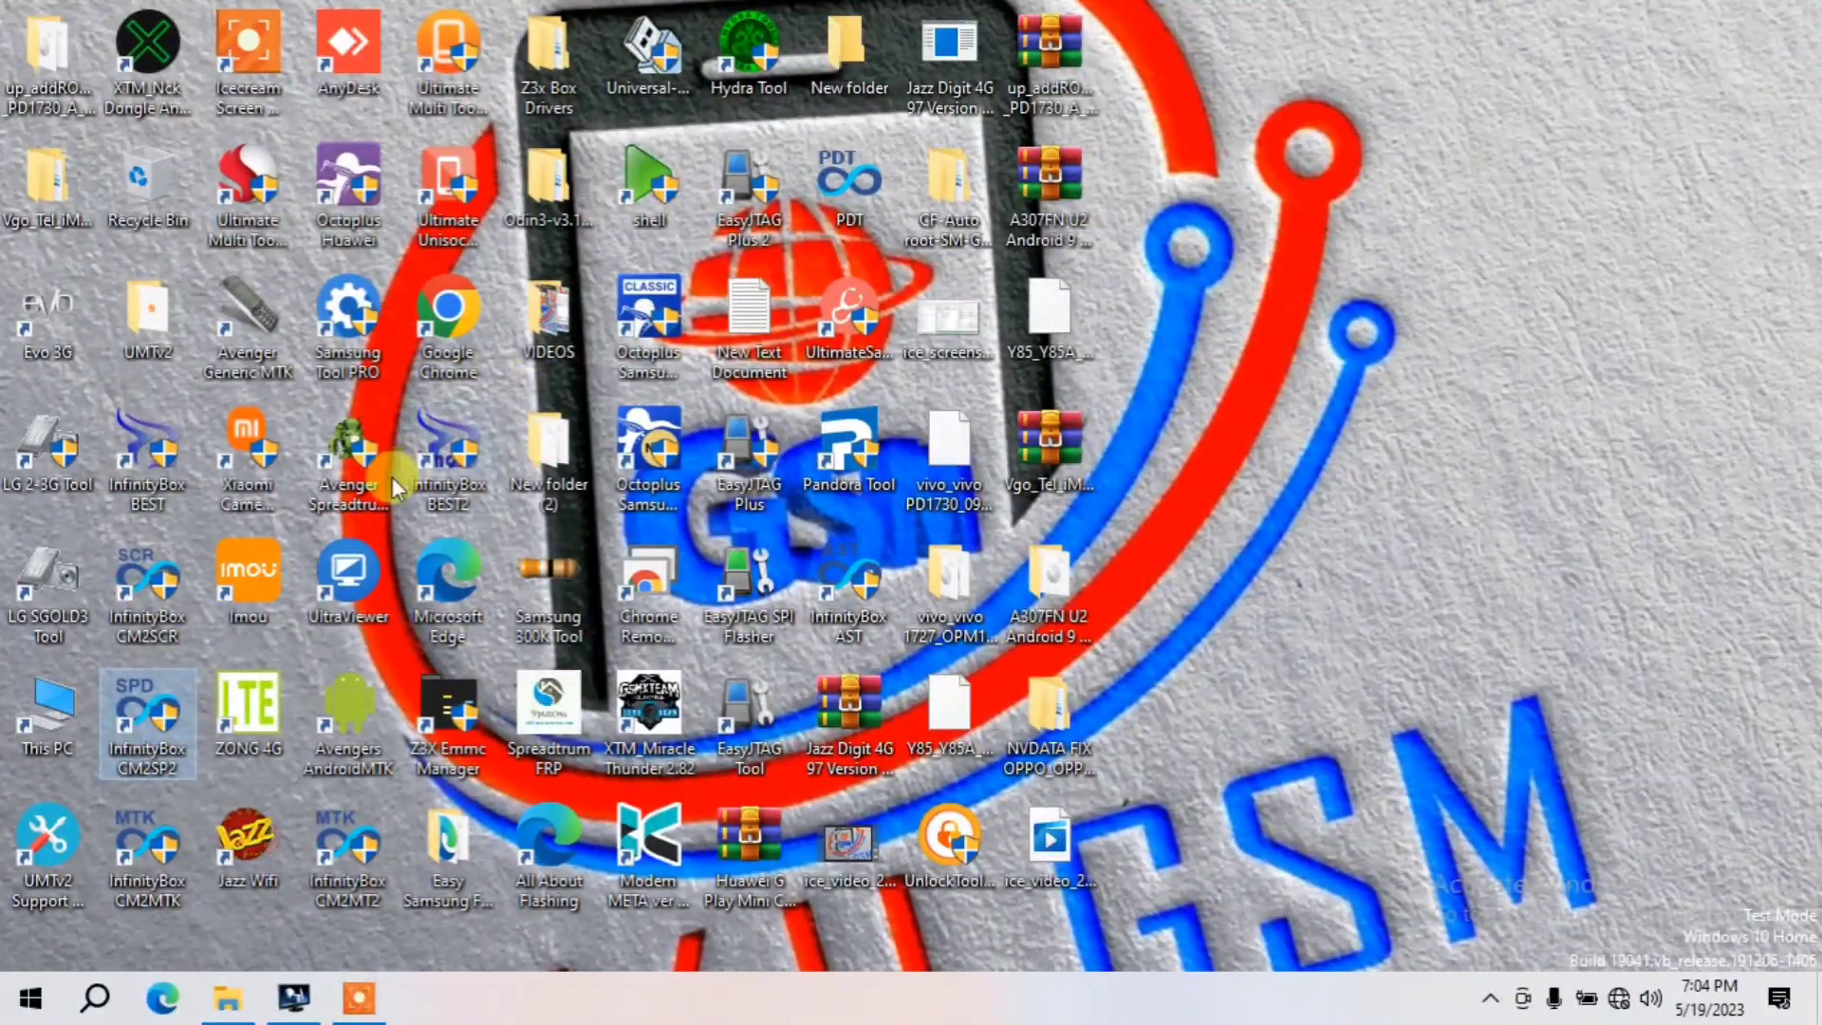
click(342, 848)
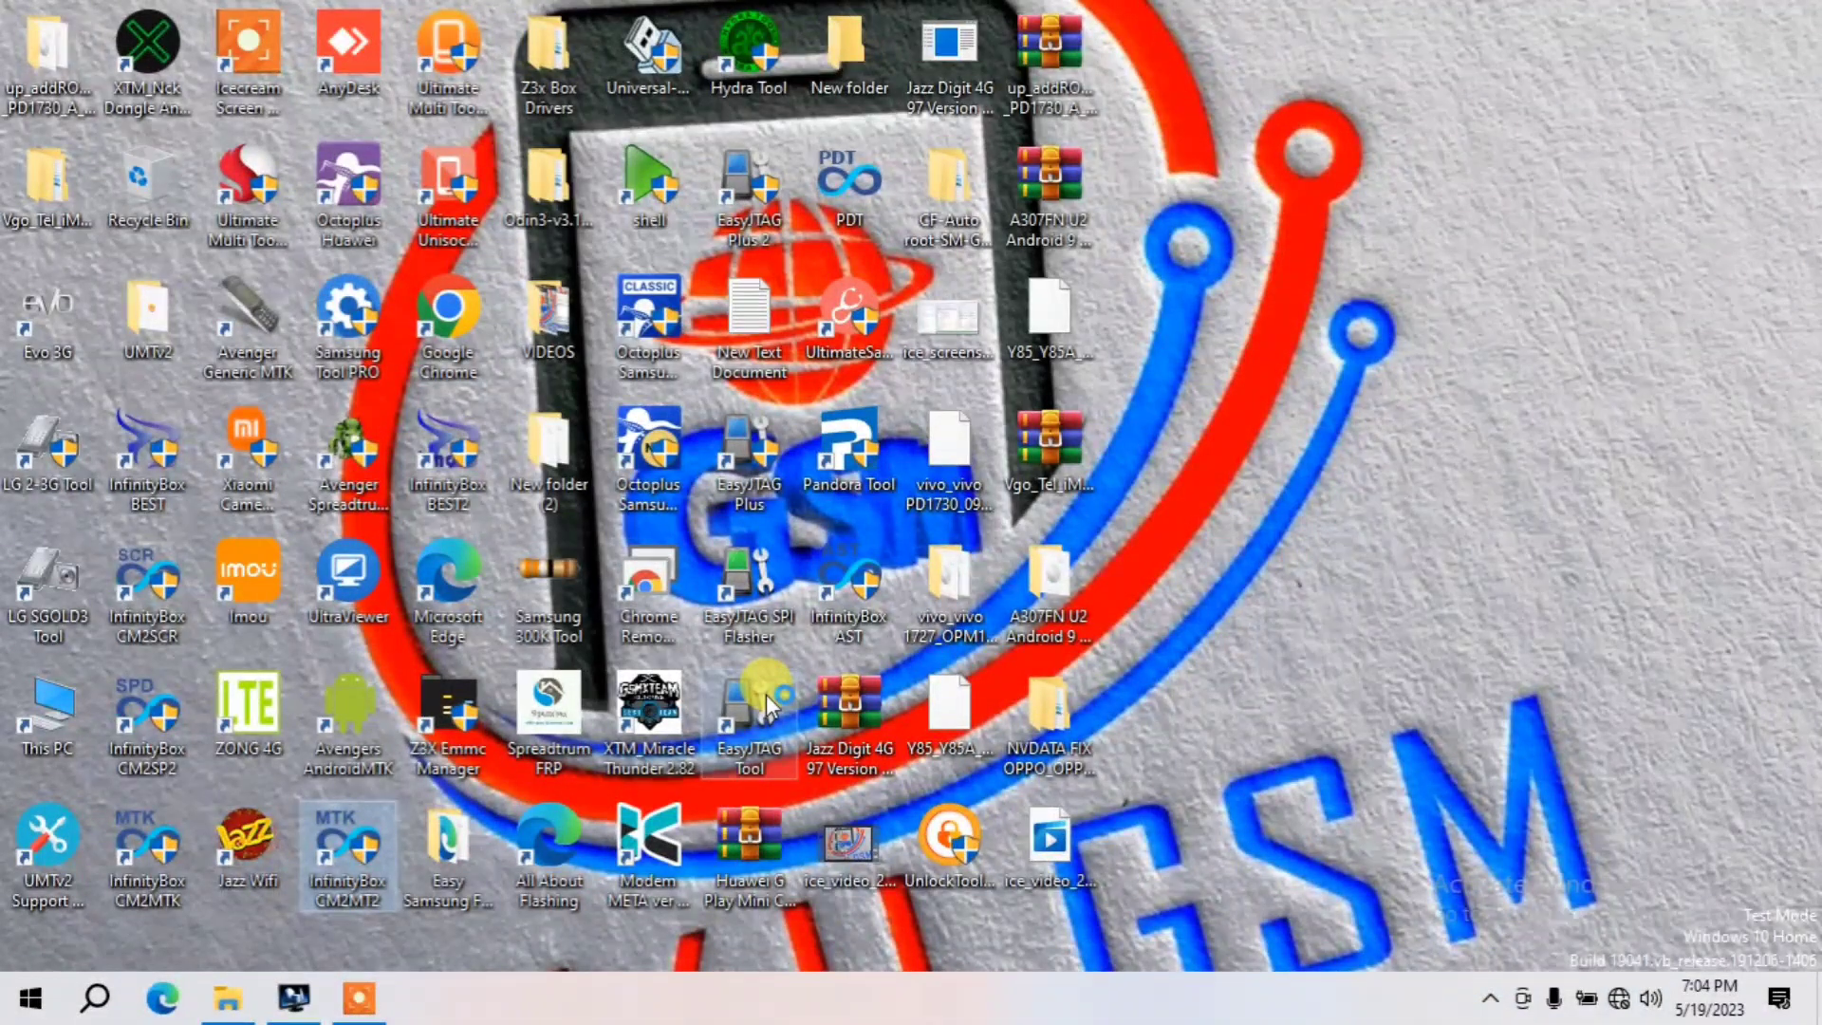
mouse_move(744, 719)
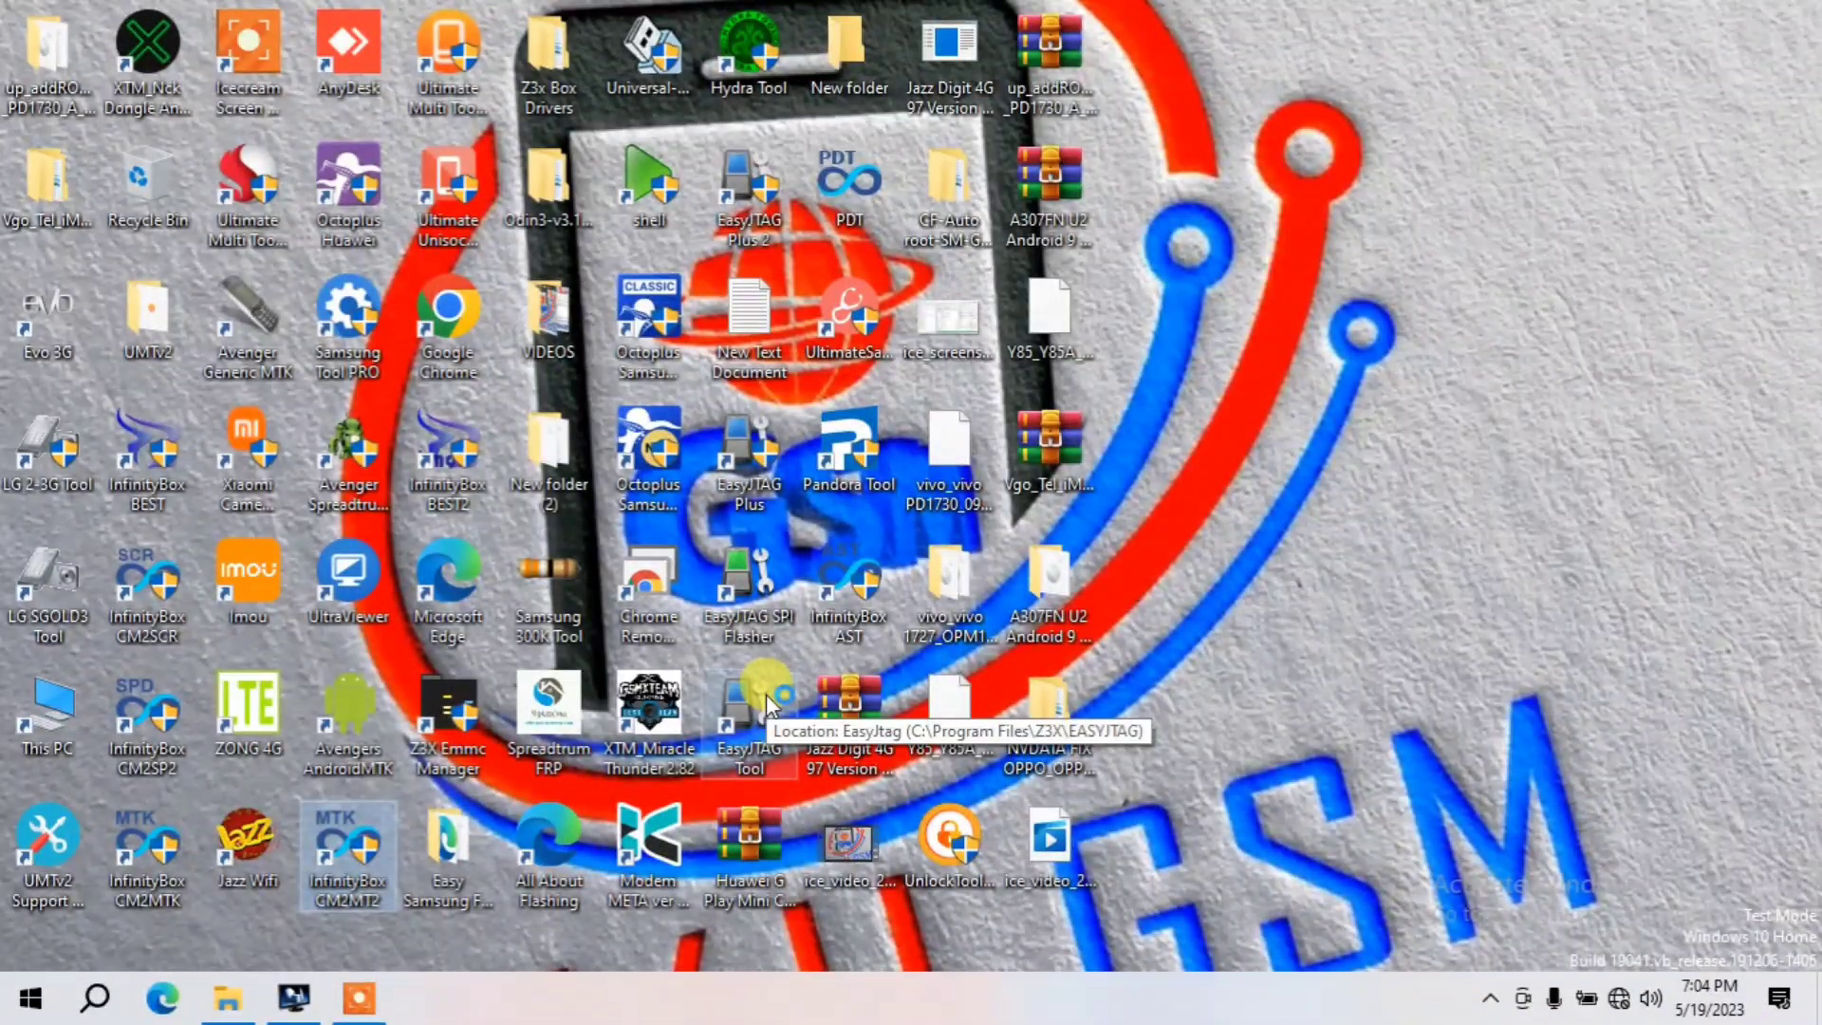
double_click(766, 693)
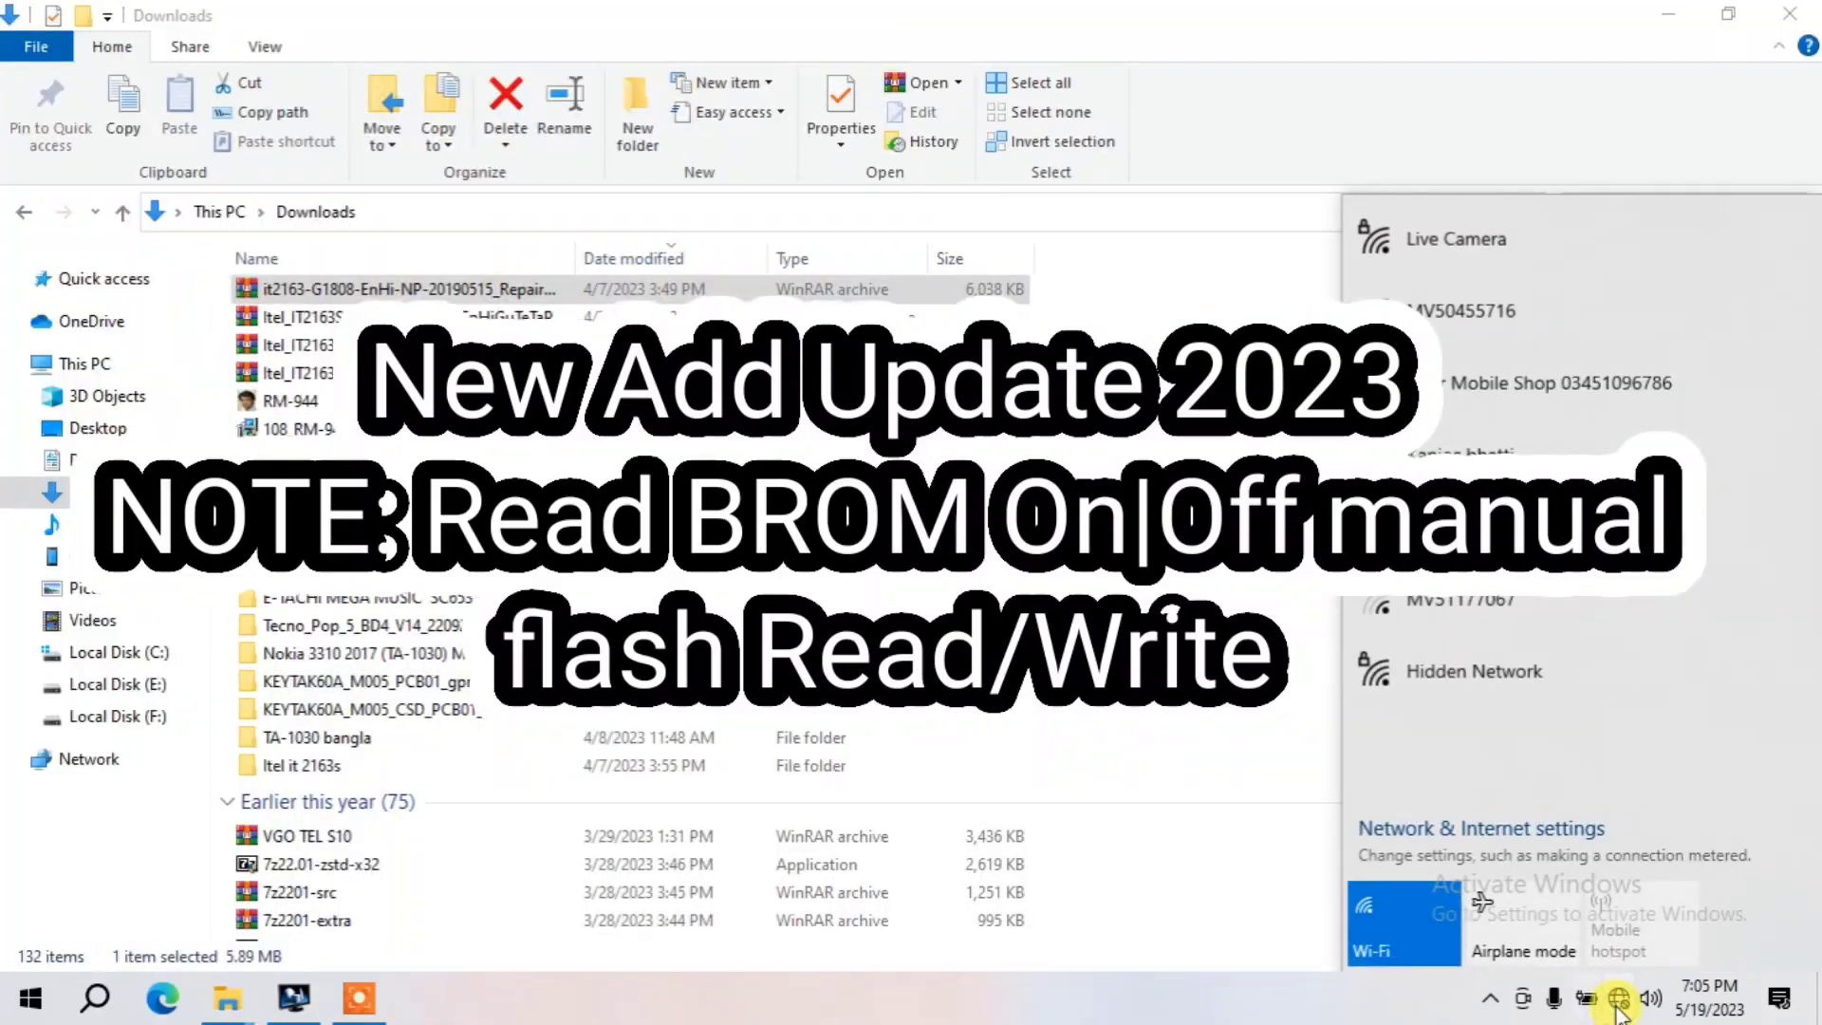
click(1619, 1003)
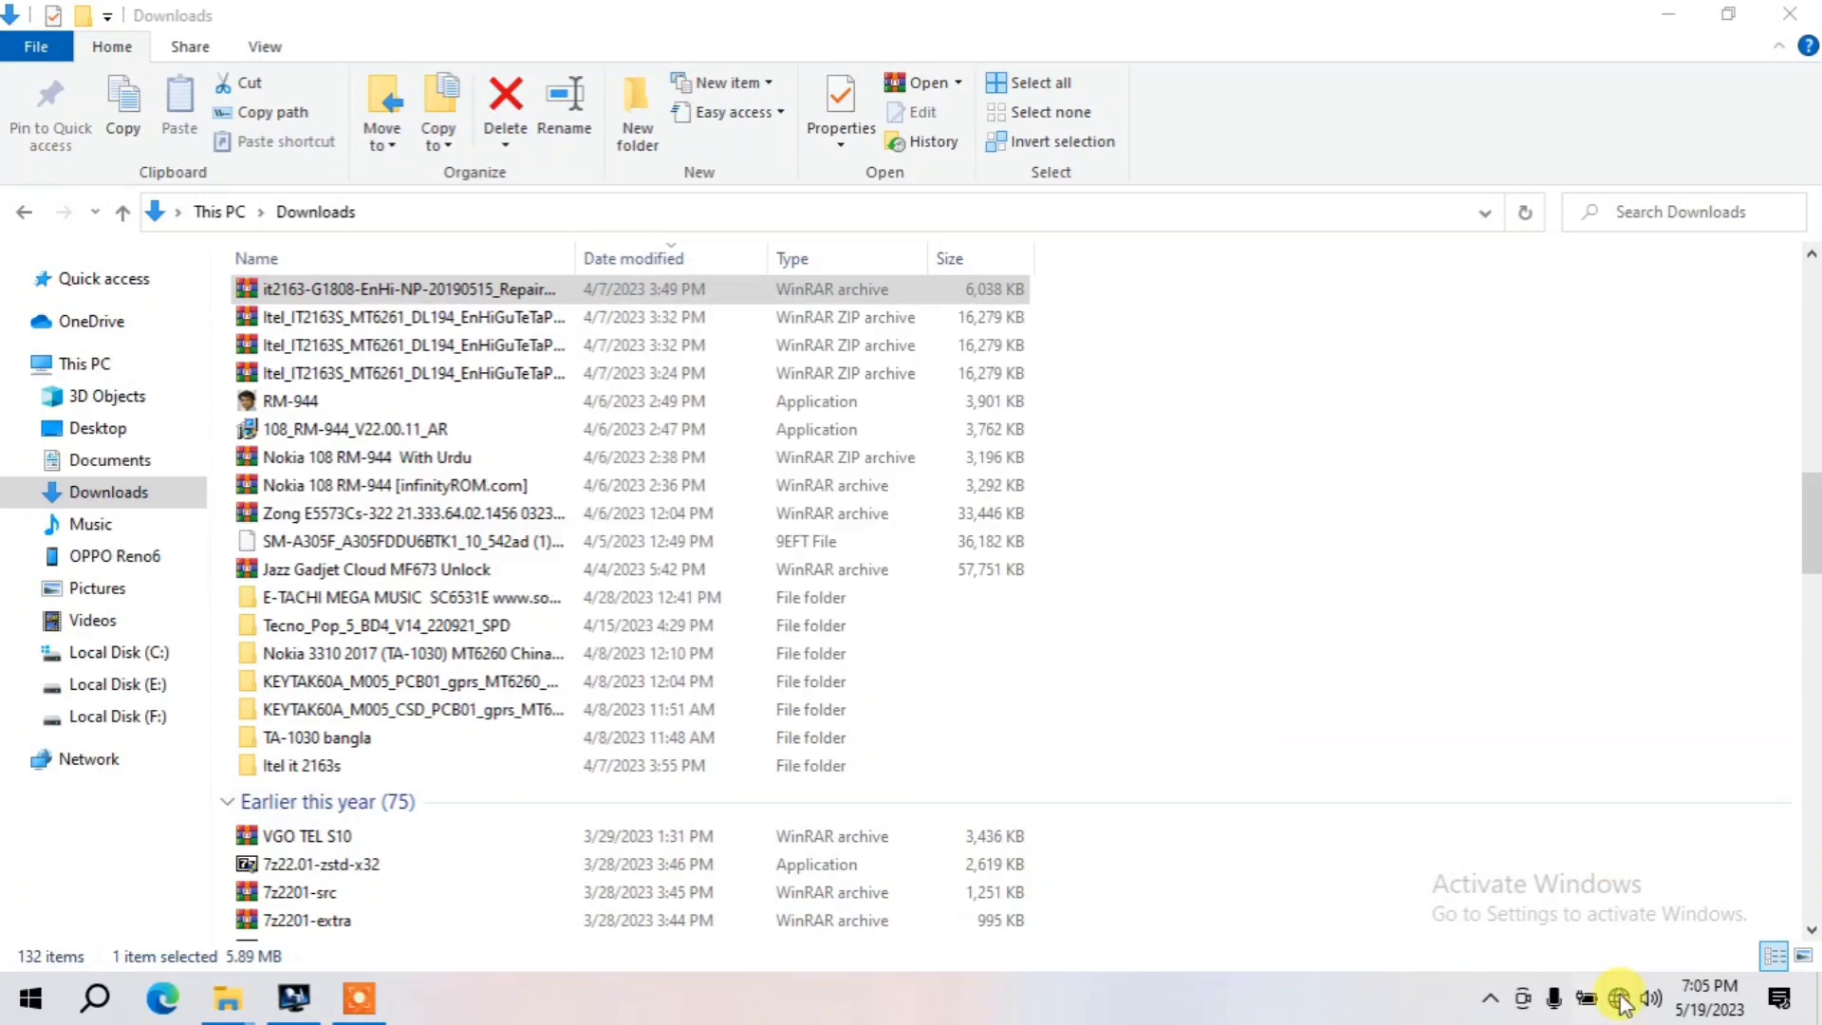
click(1622, 1004)
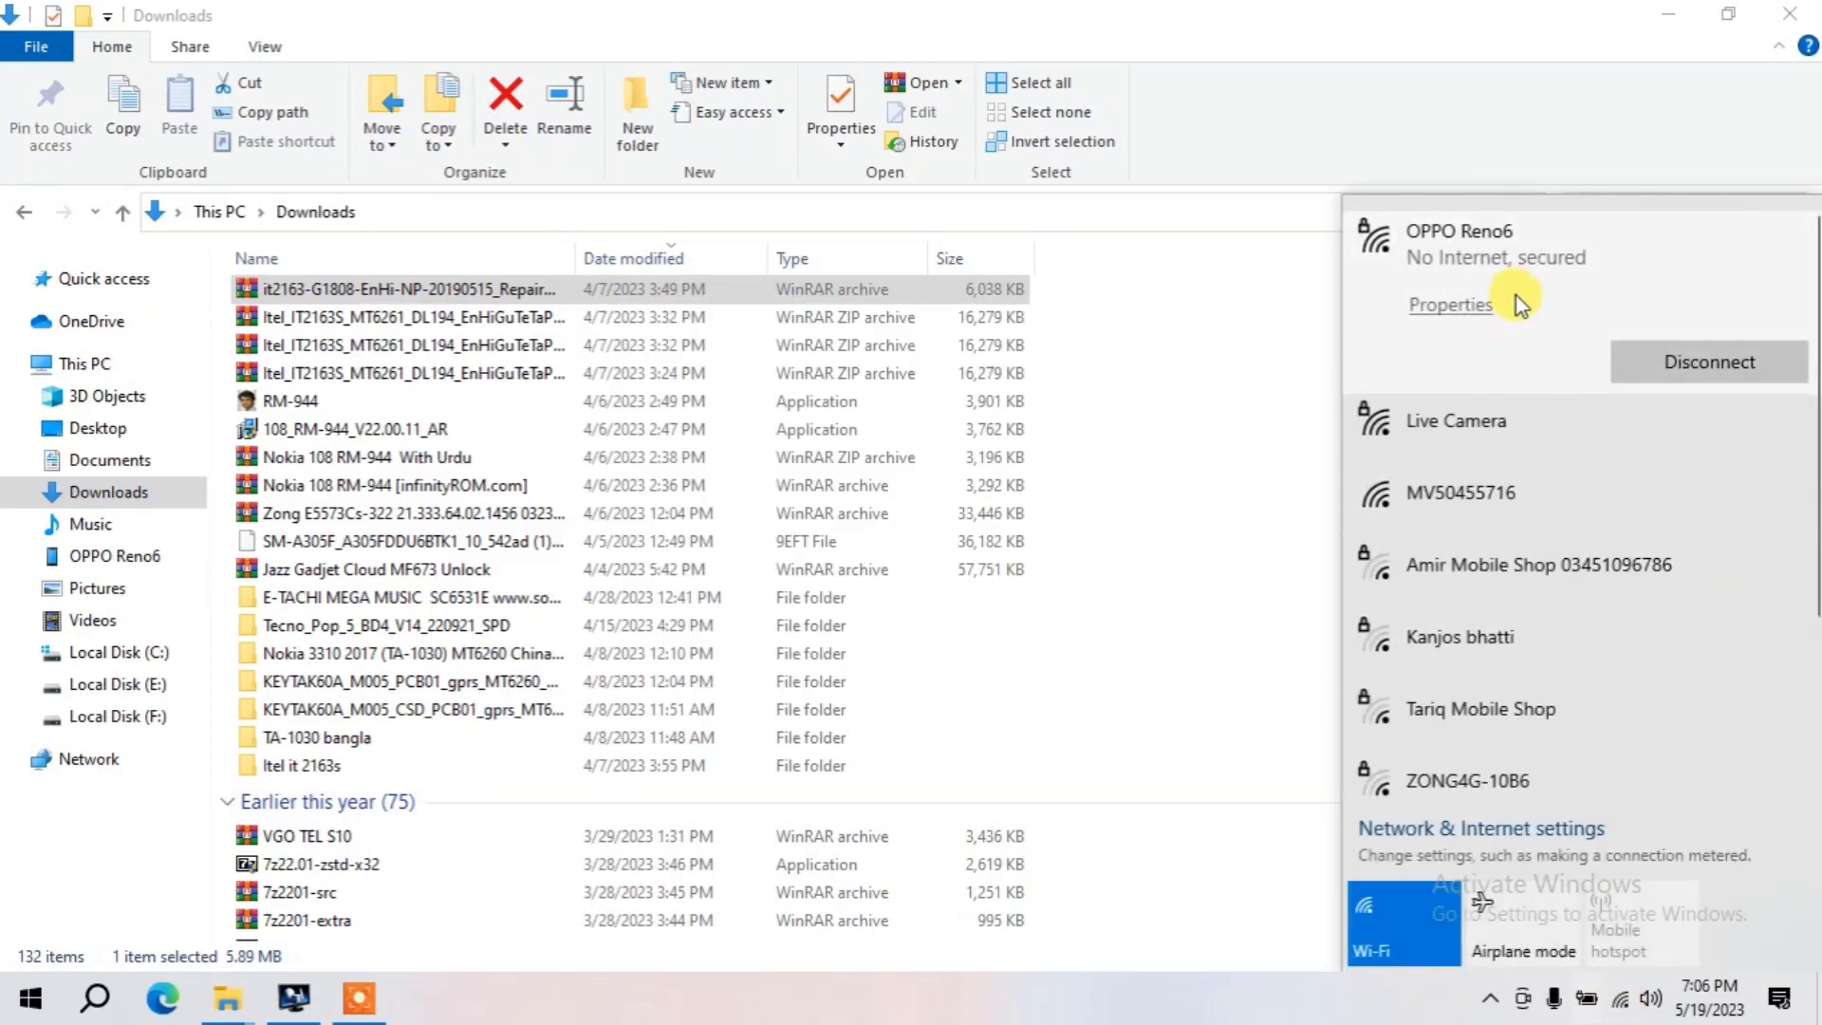
click(156, 1002)
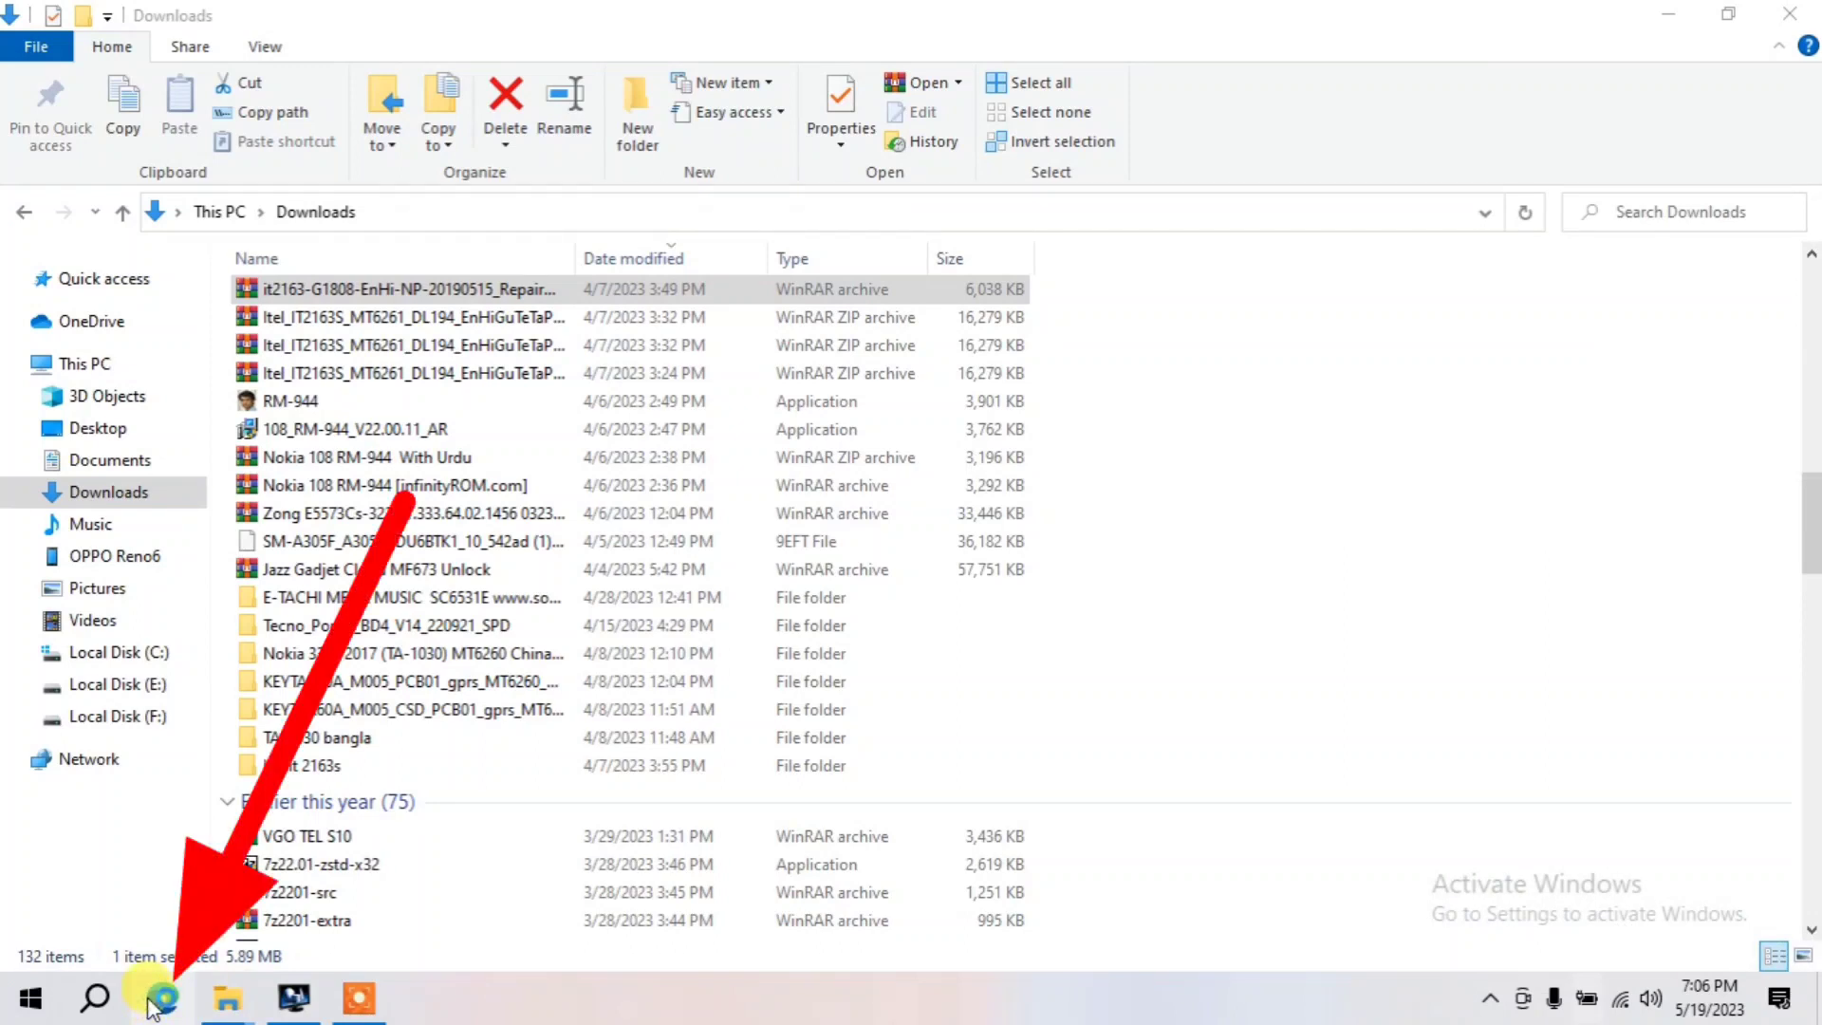
Search 'cm2 setup' in Edge and download Dongle Manager from Infinity-Box Downloads & Support
click(157, 1001)
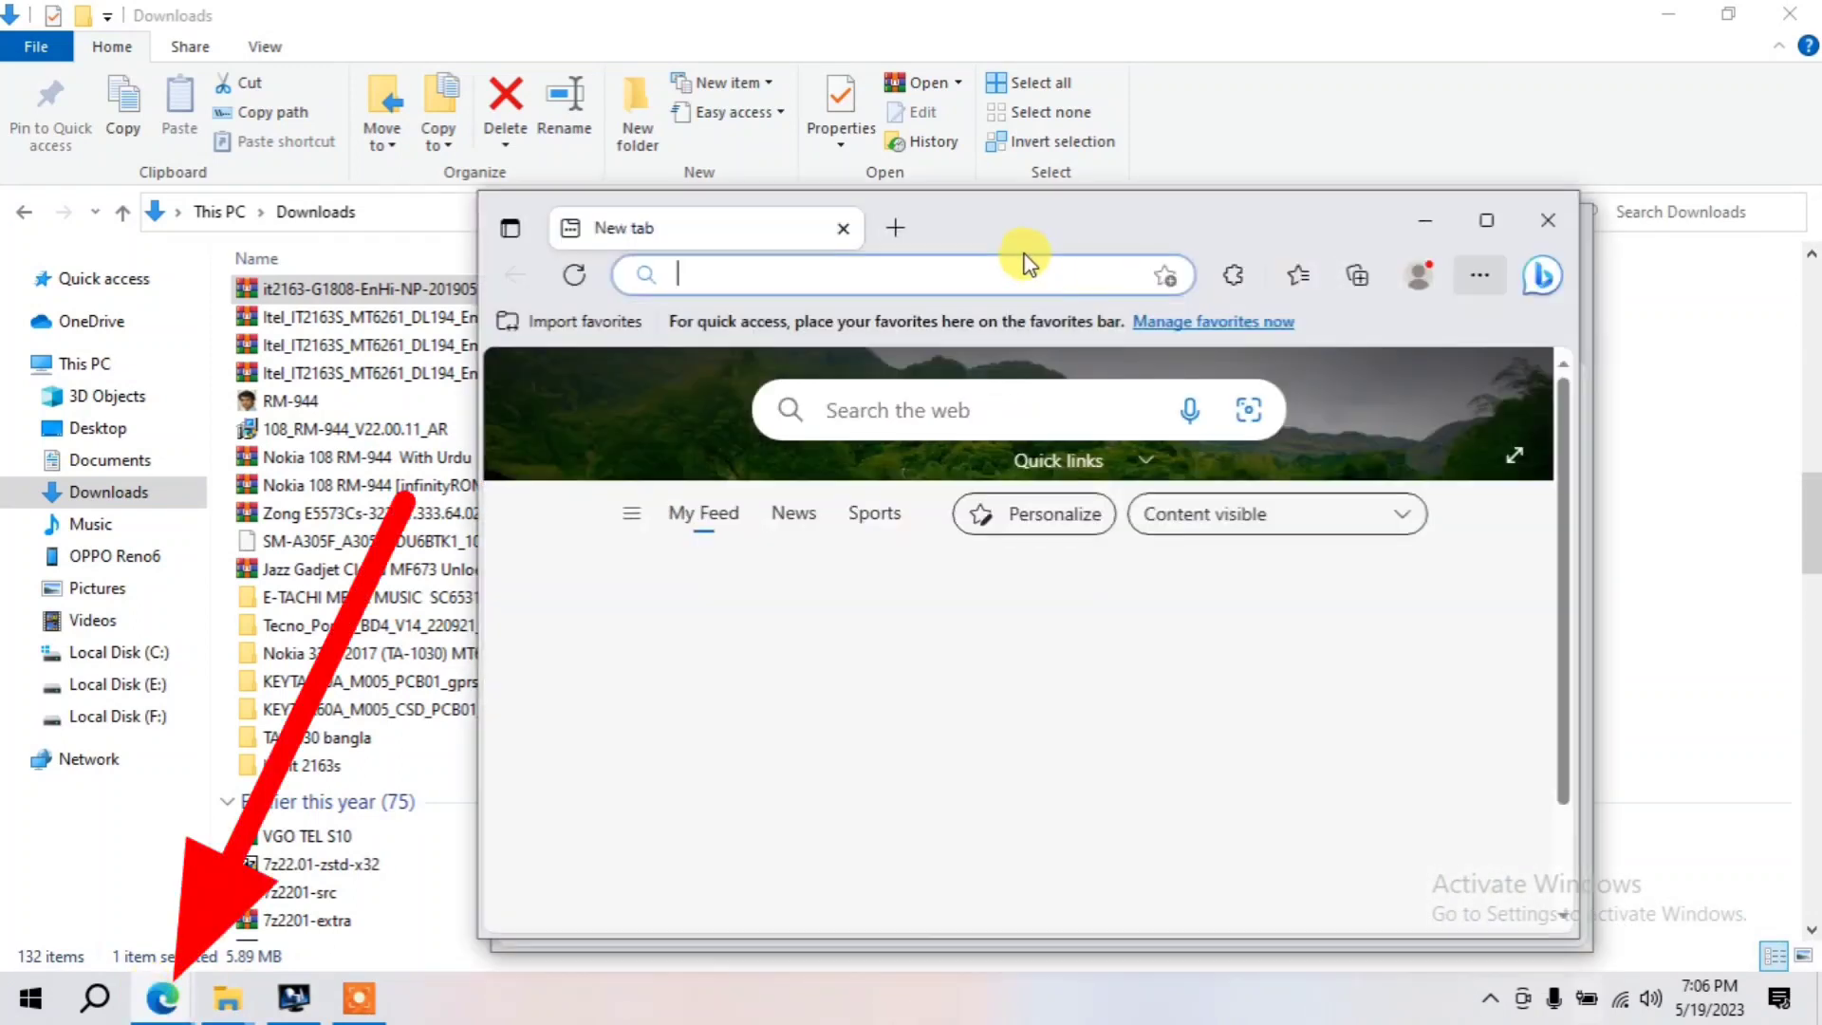
click(879, 274)
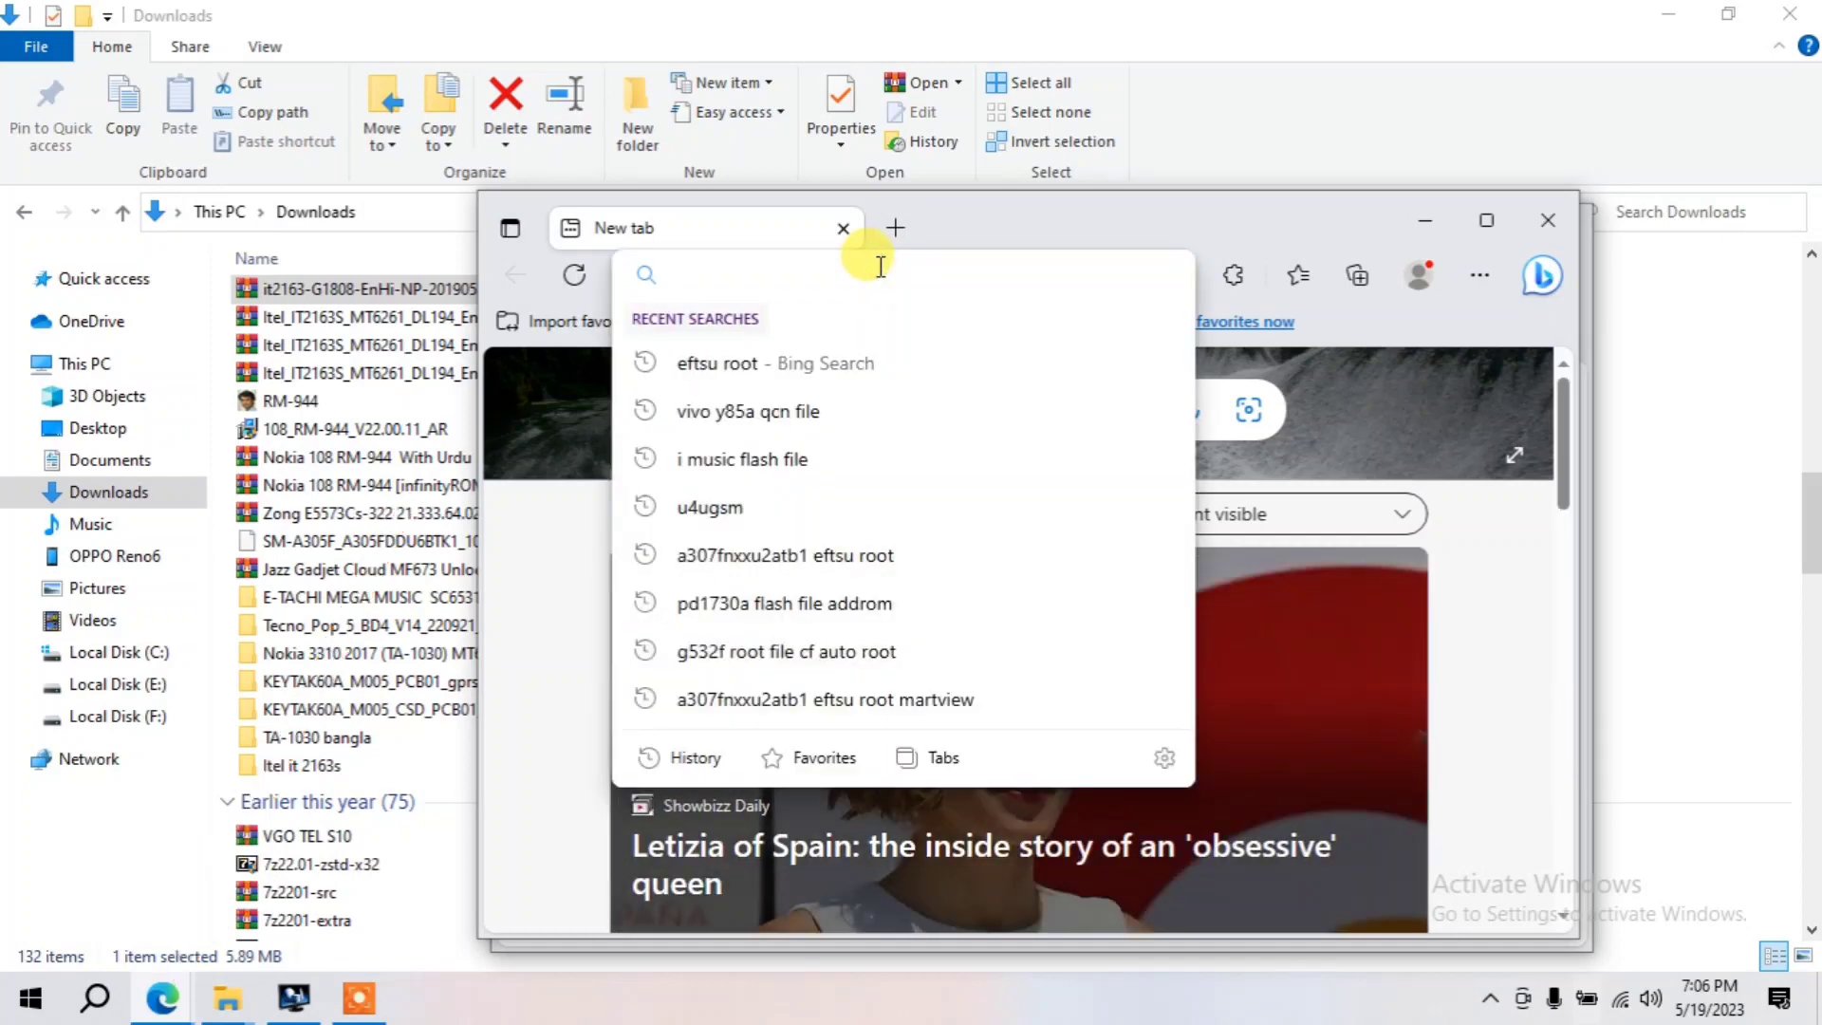
text(cm)
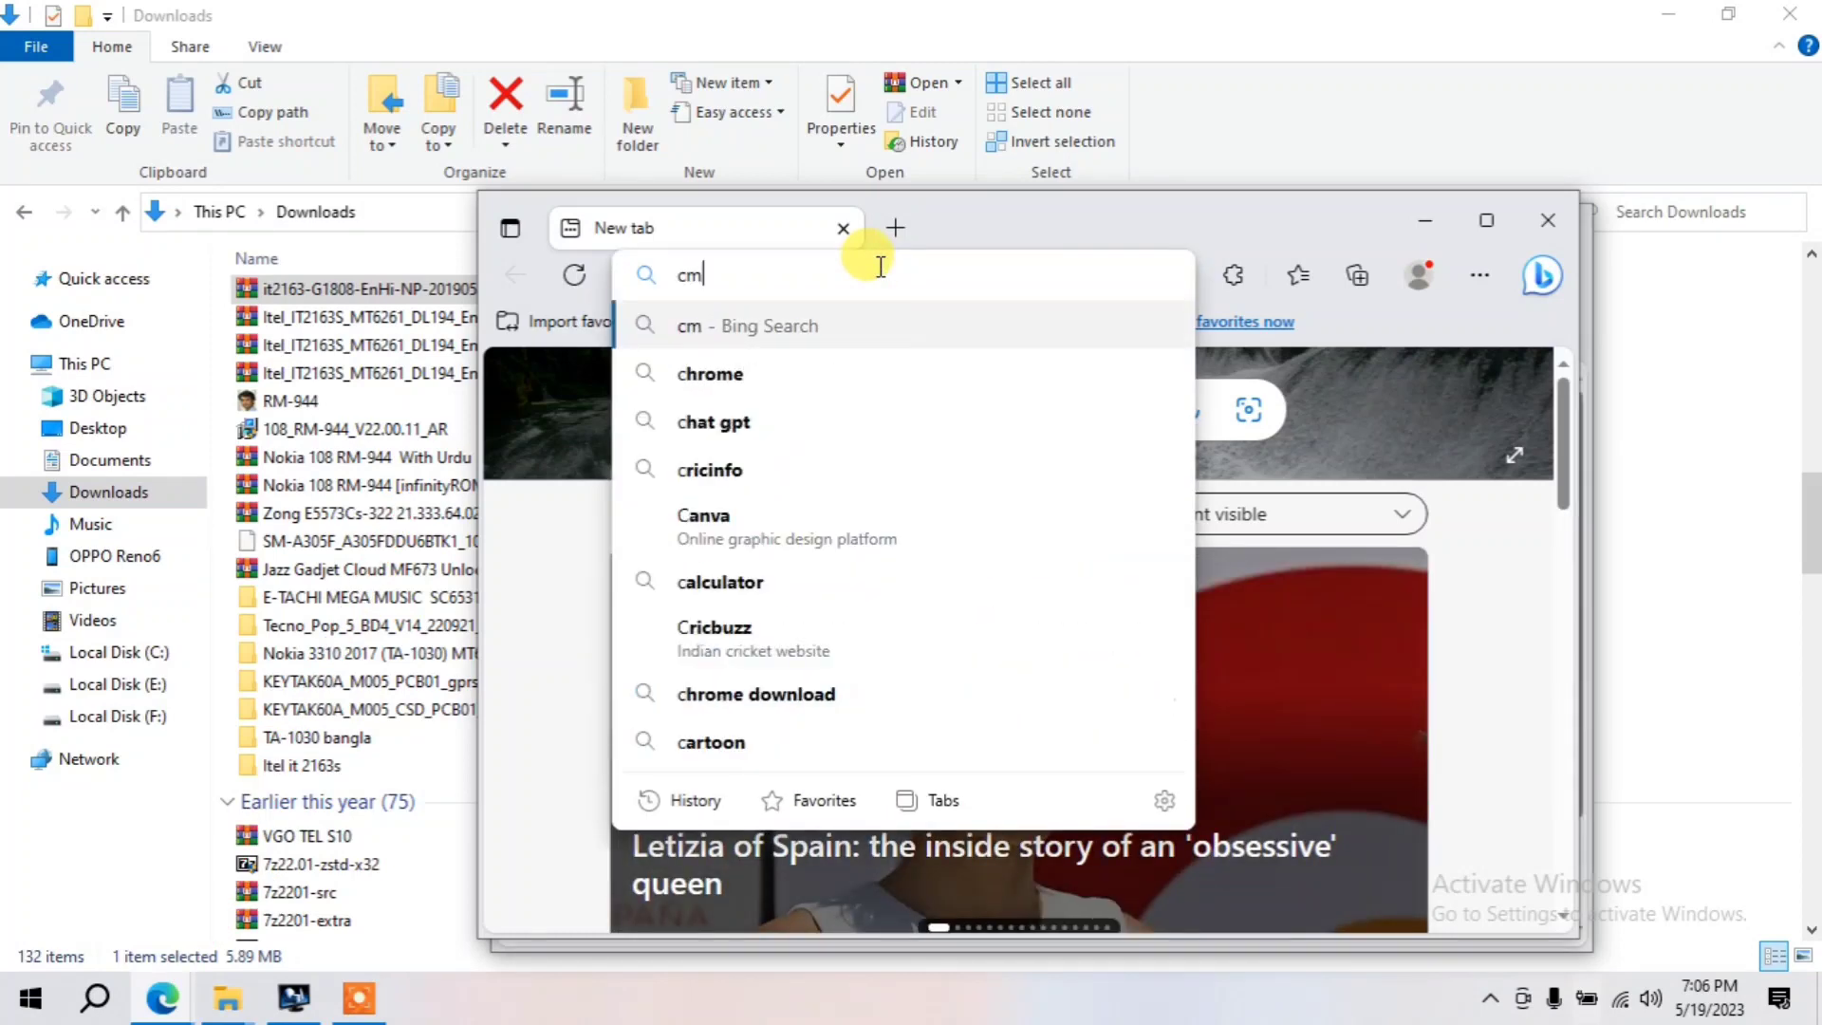
text(2 d)
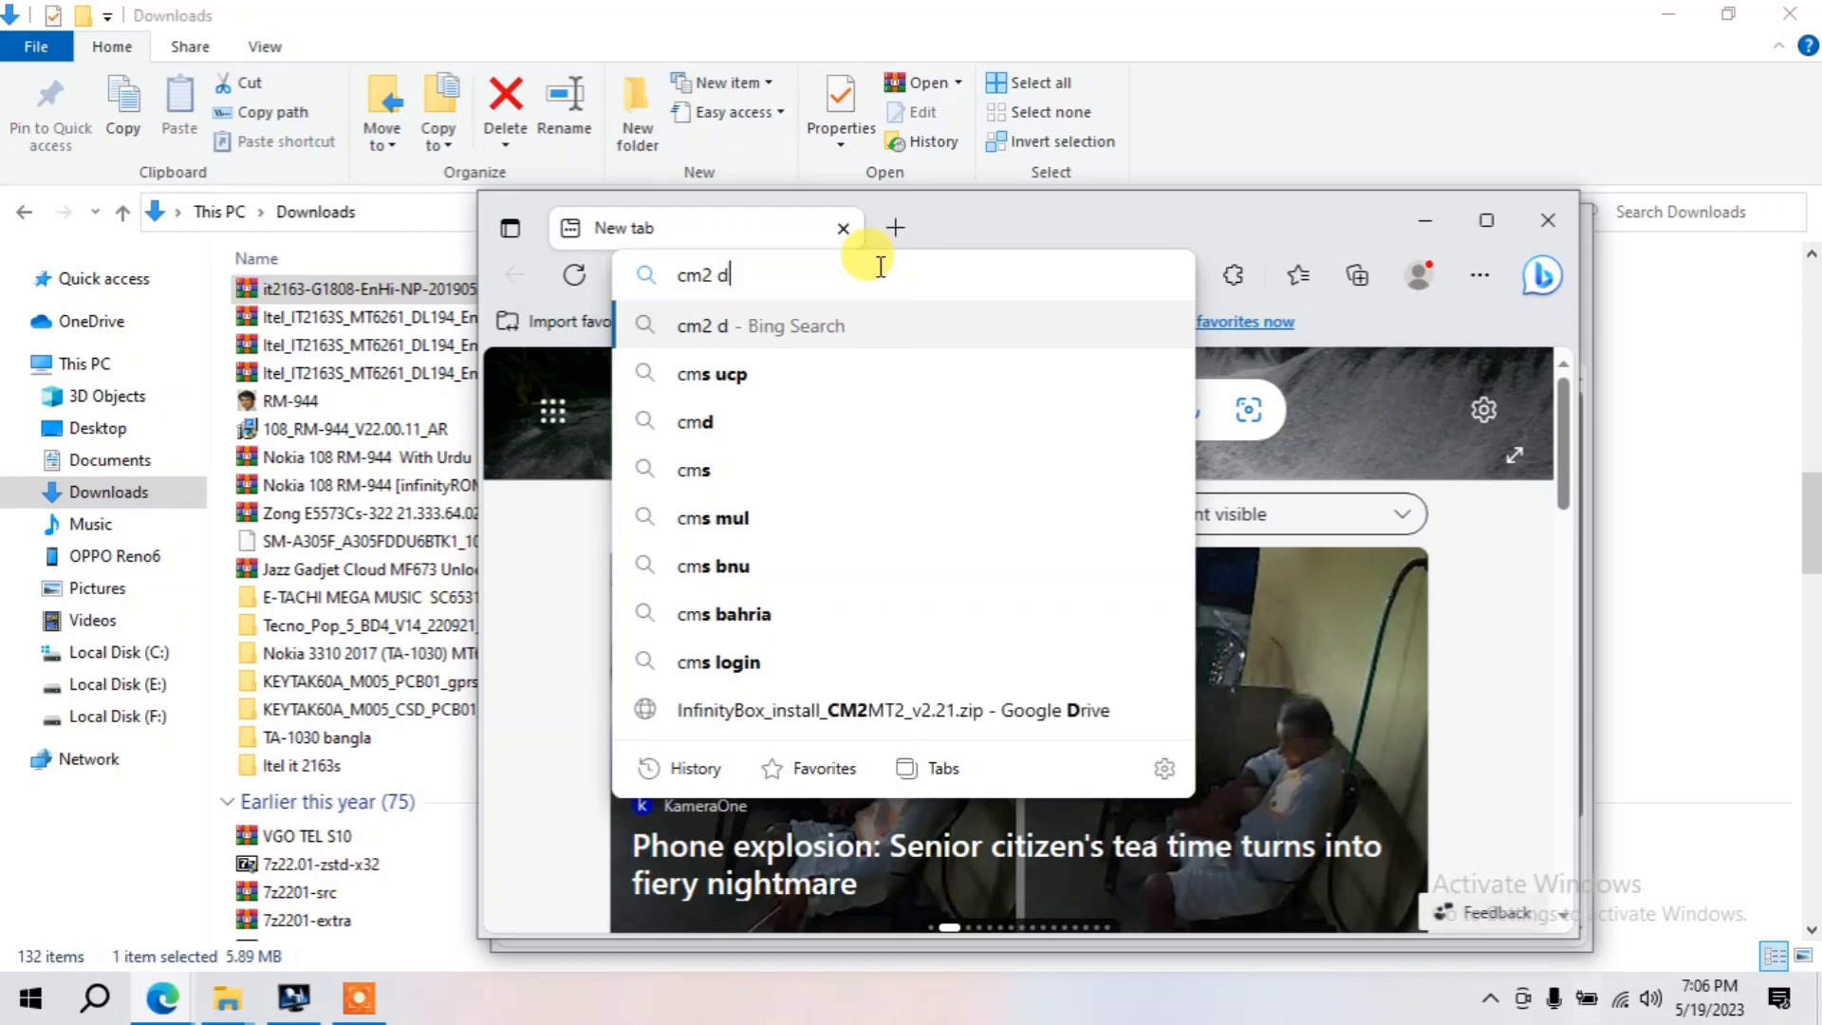
text(own)
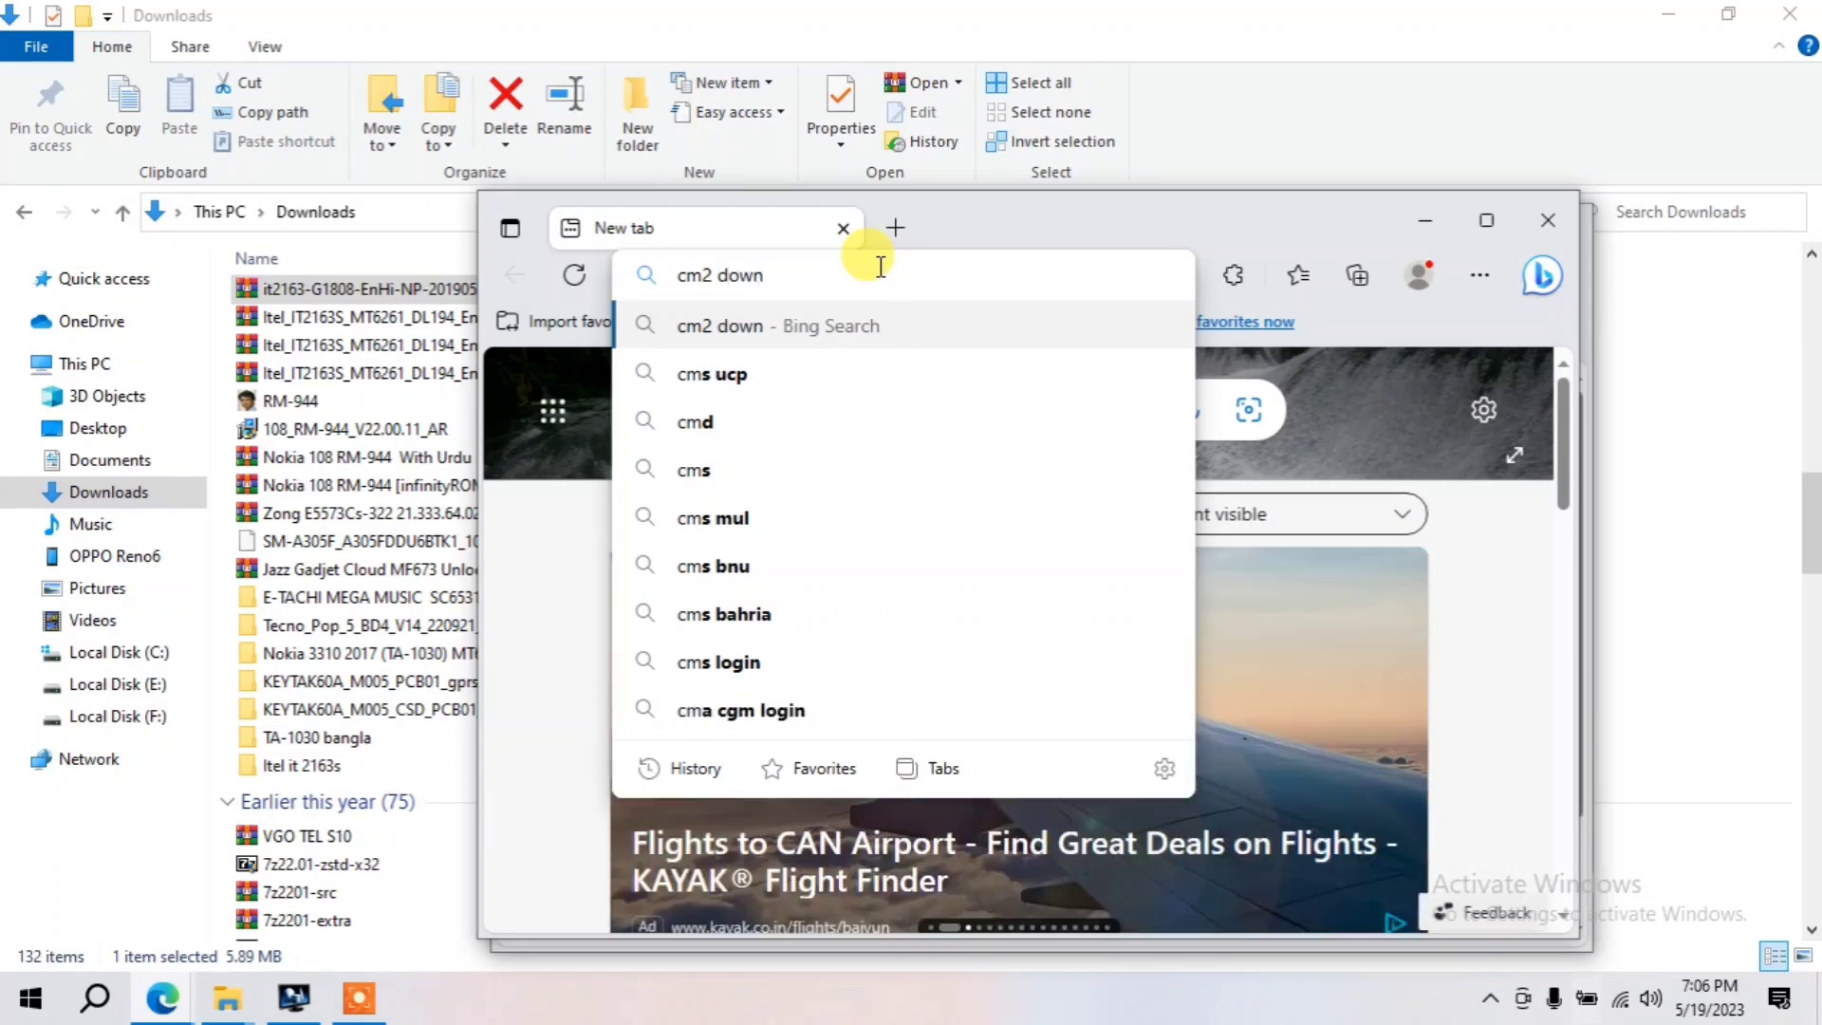
text(l)
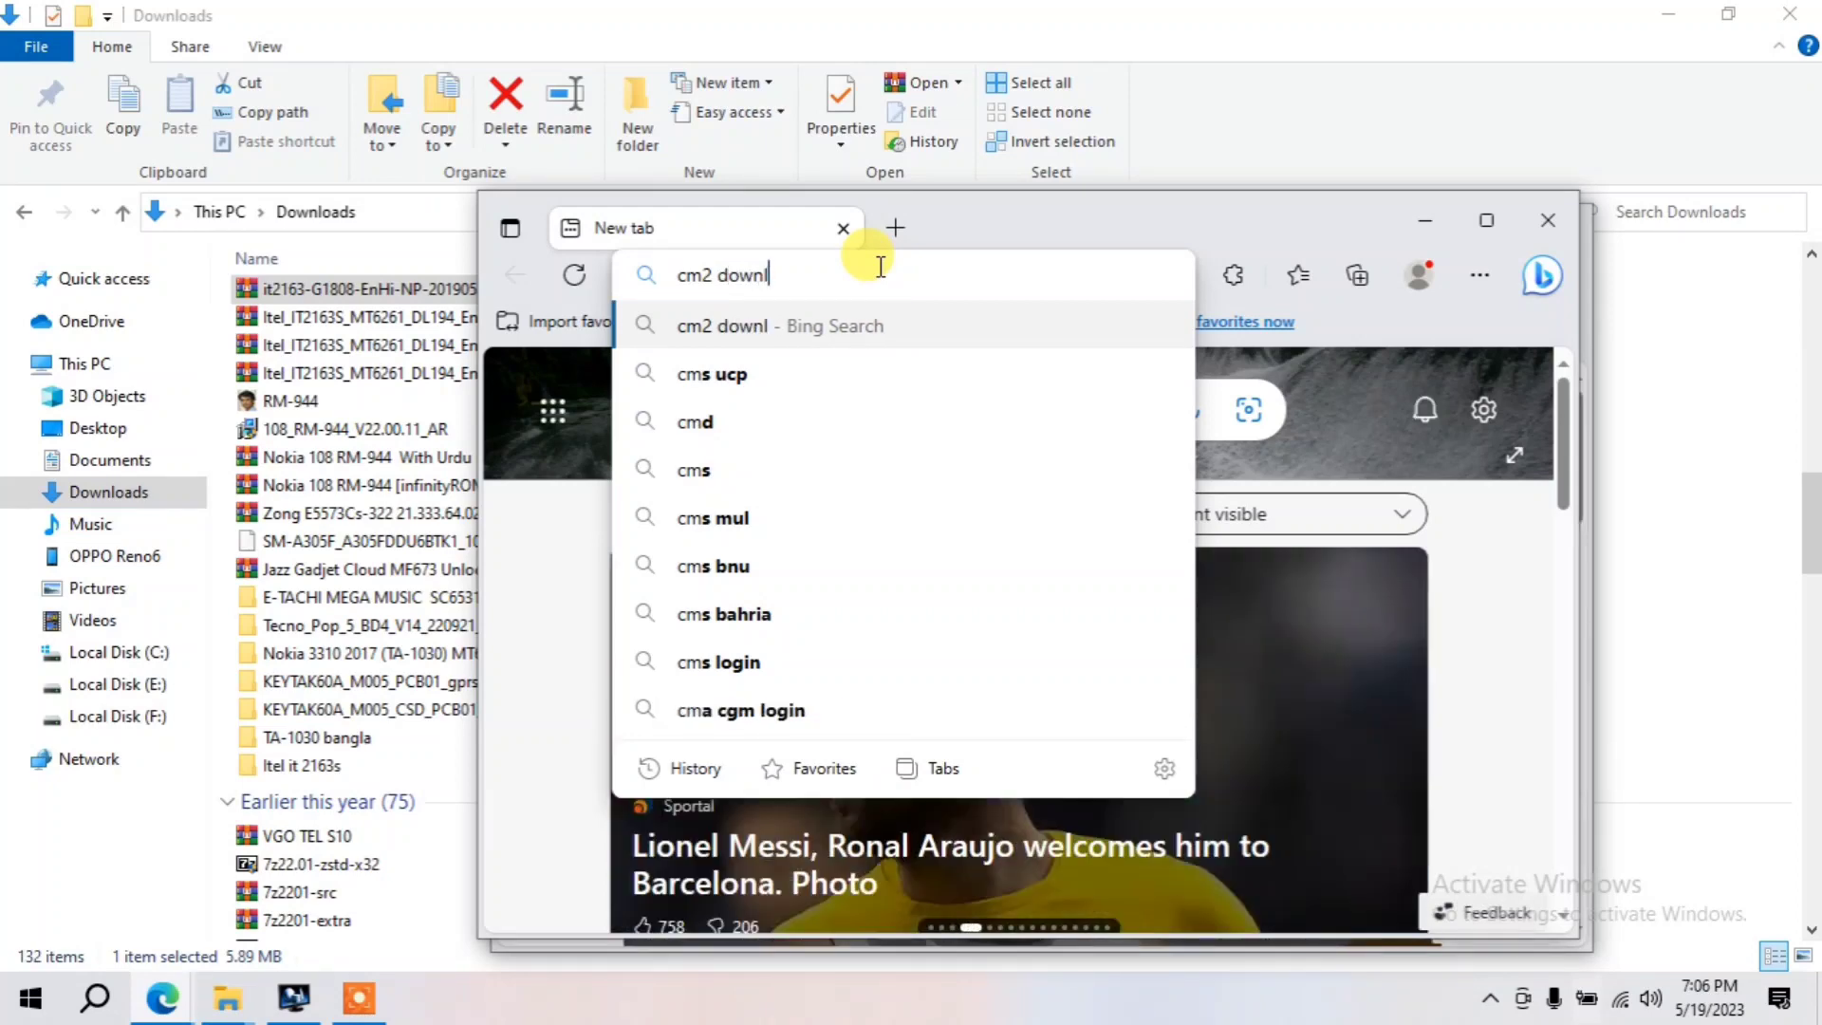
key(BackSpace)
key(BackSpace)
key(BackSpace)
key(BackSpace)
text(s)
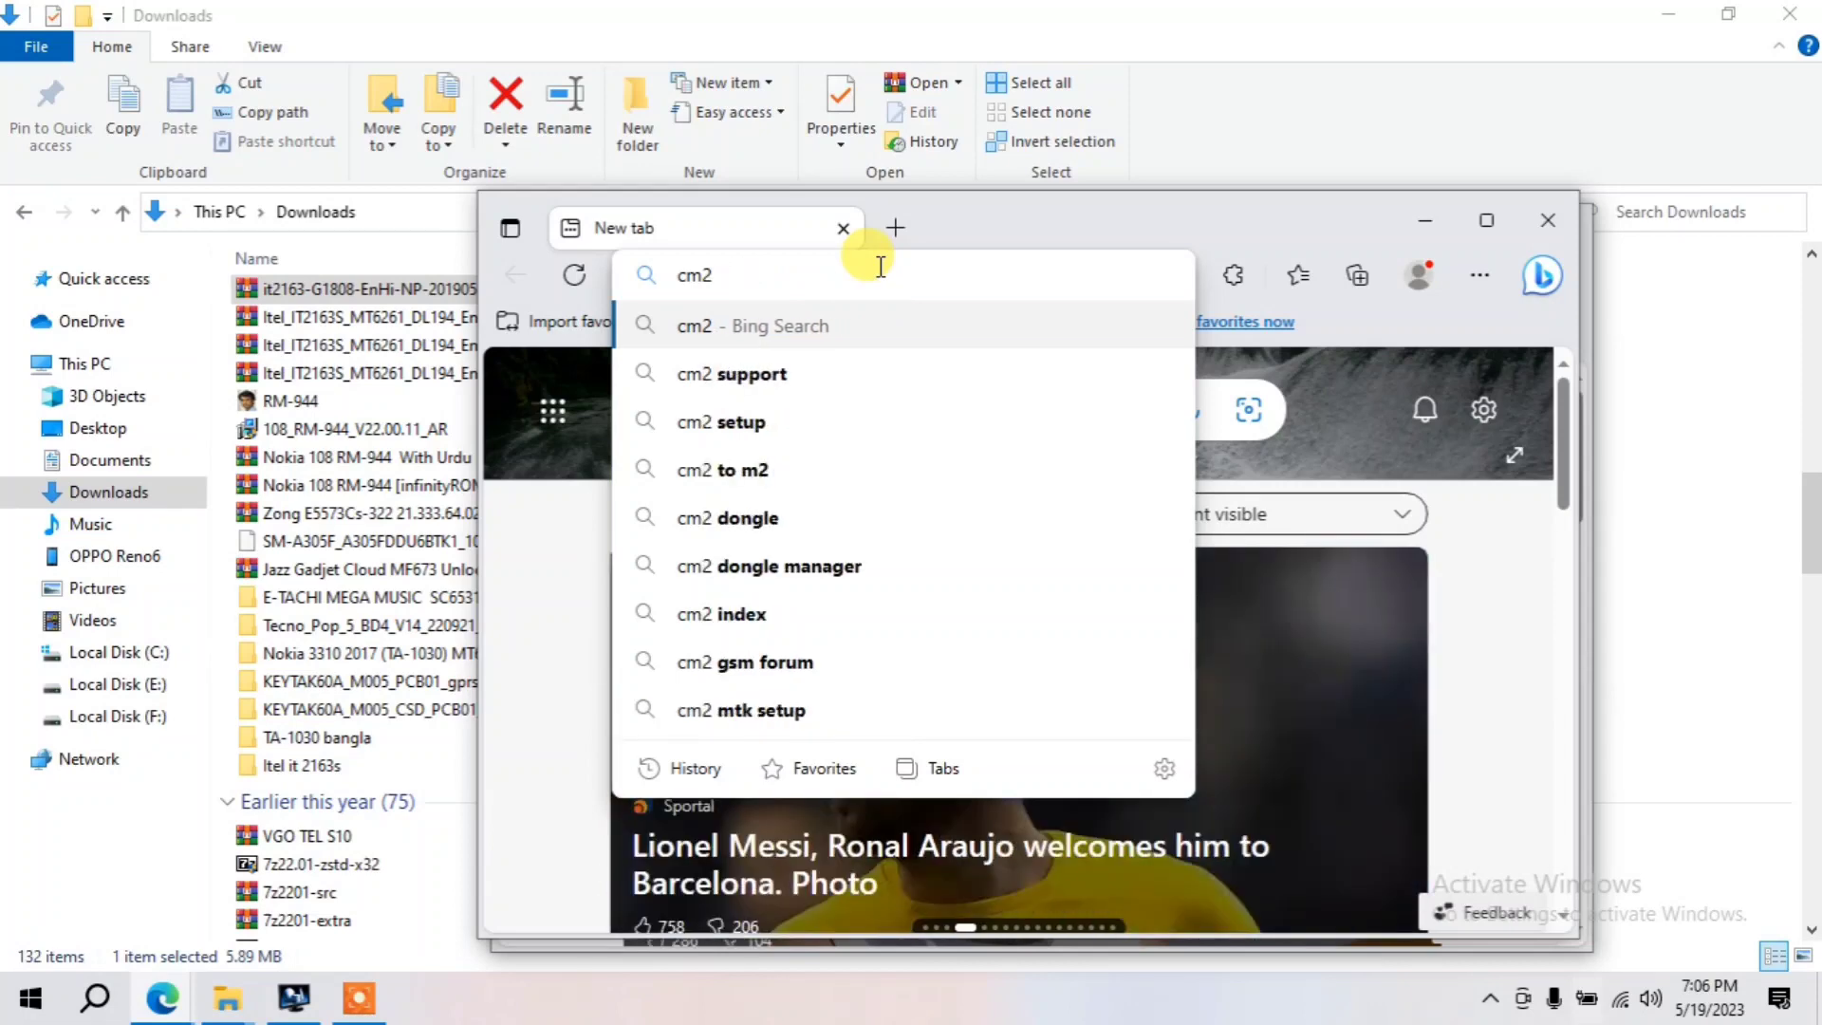
text(etu)
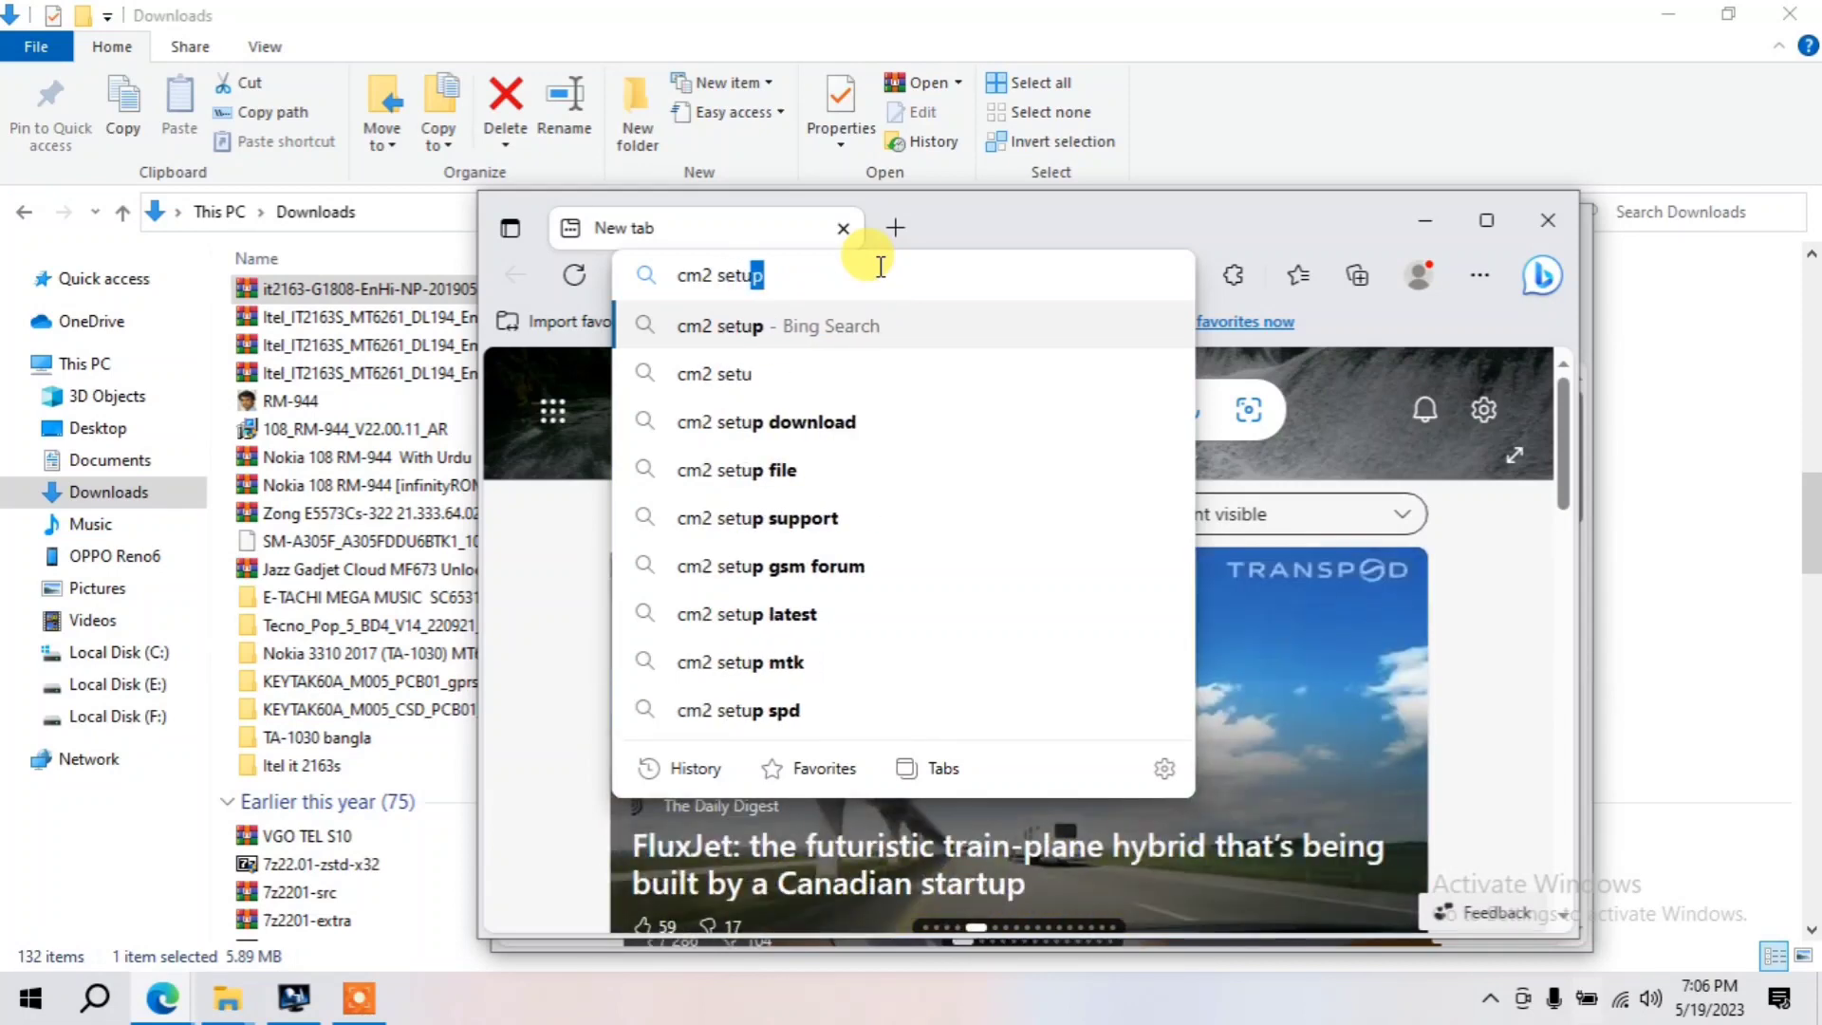
text(p)
key(Return)
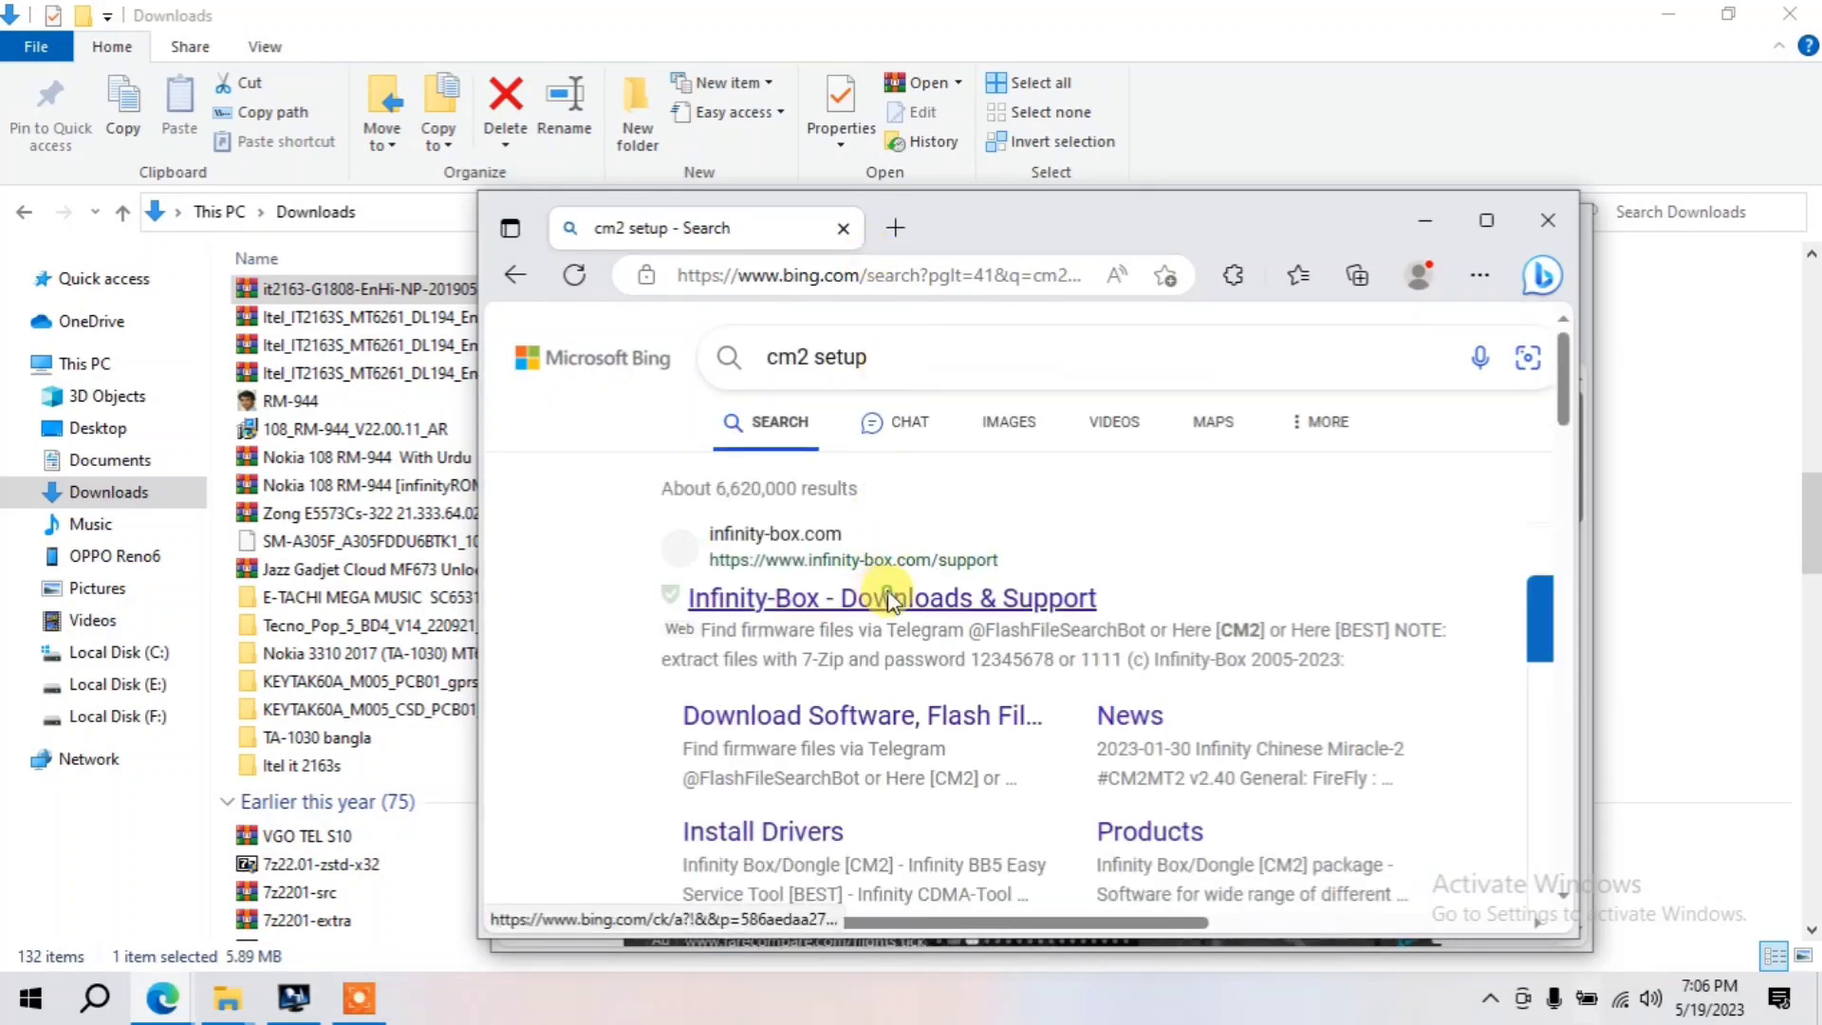
click(879, 598)
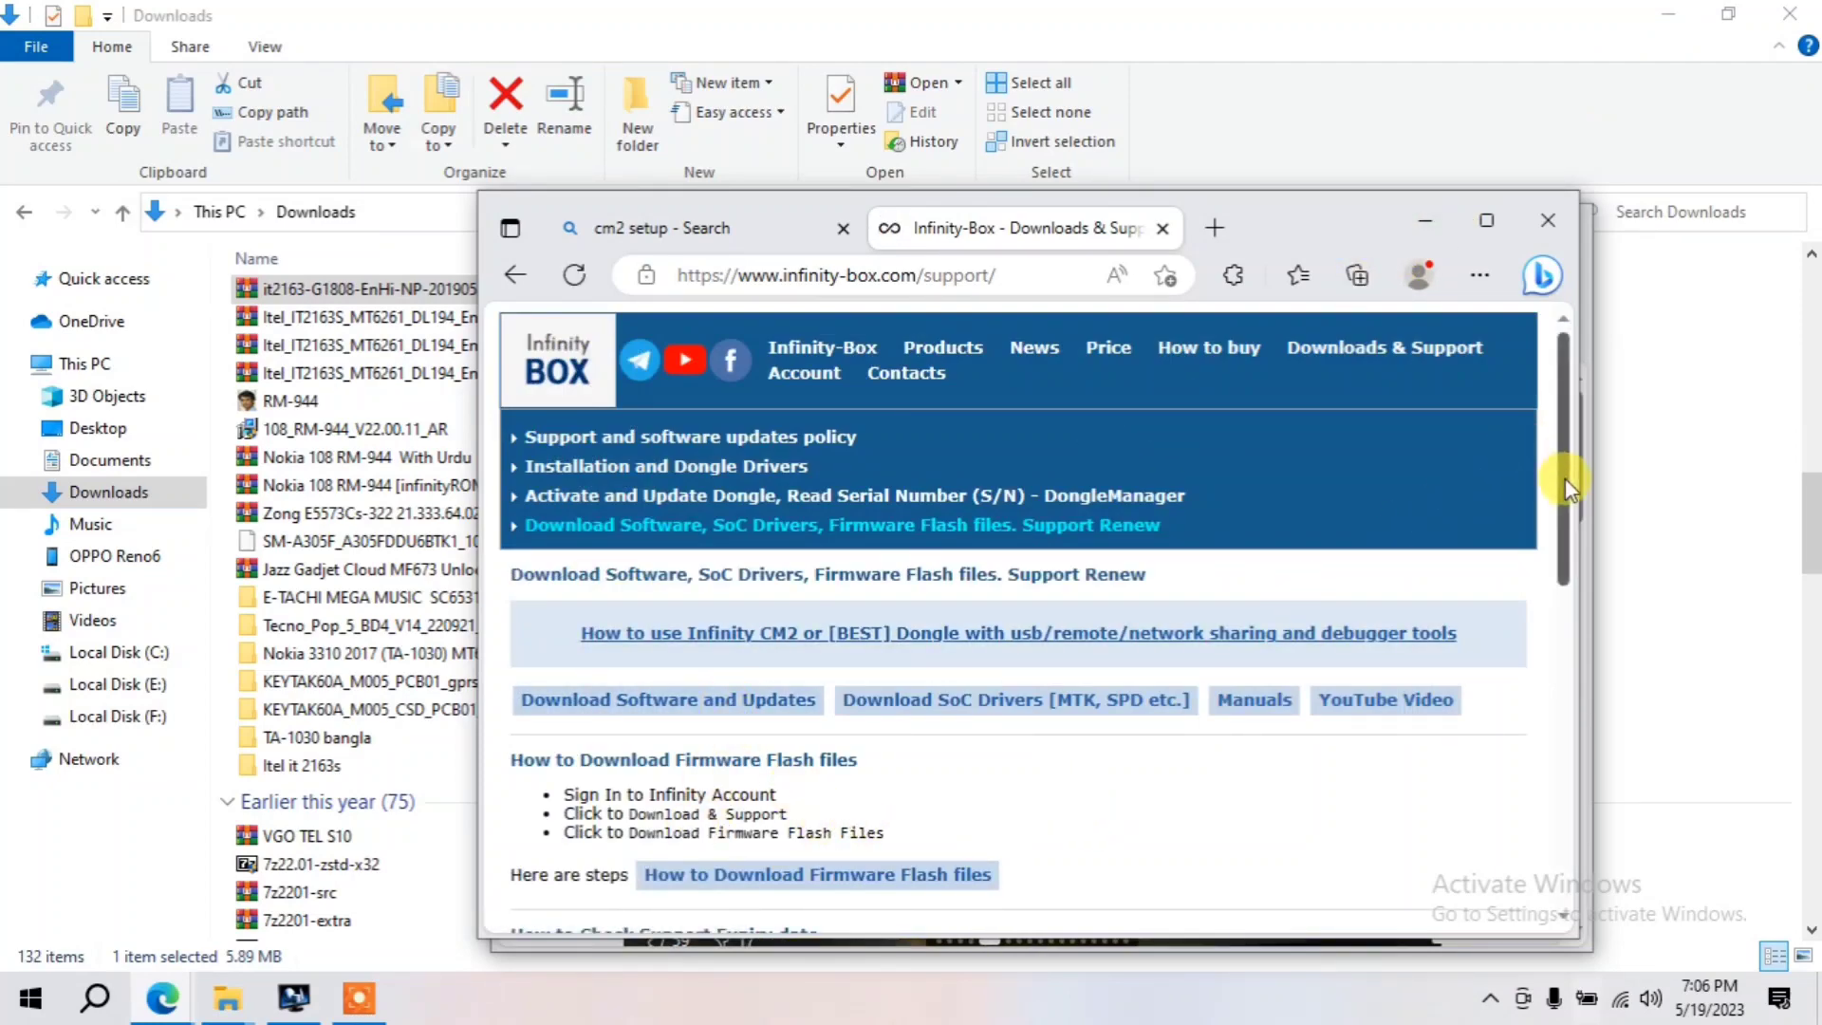
drag(1565, 478, 1558, 835)
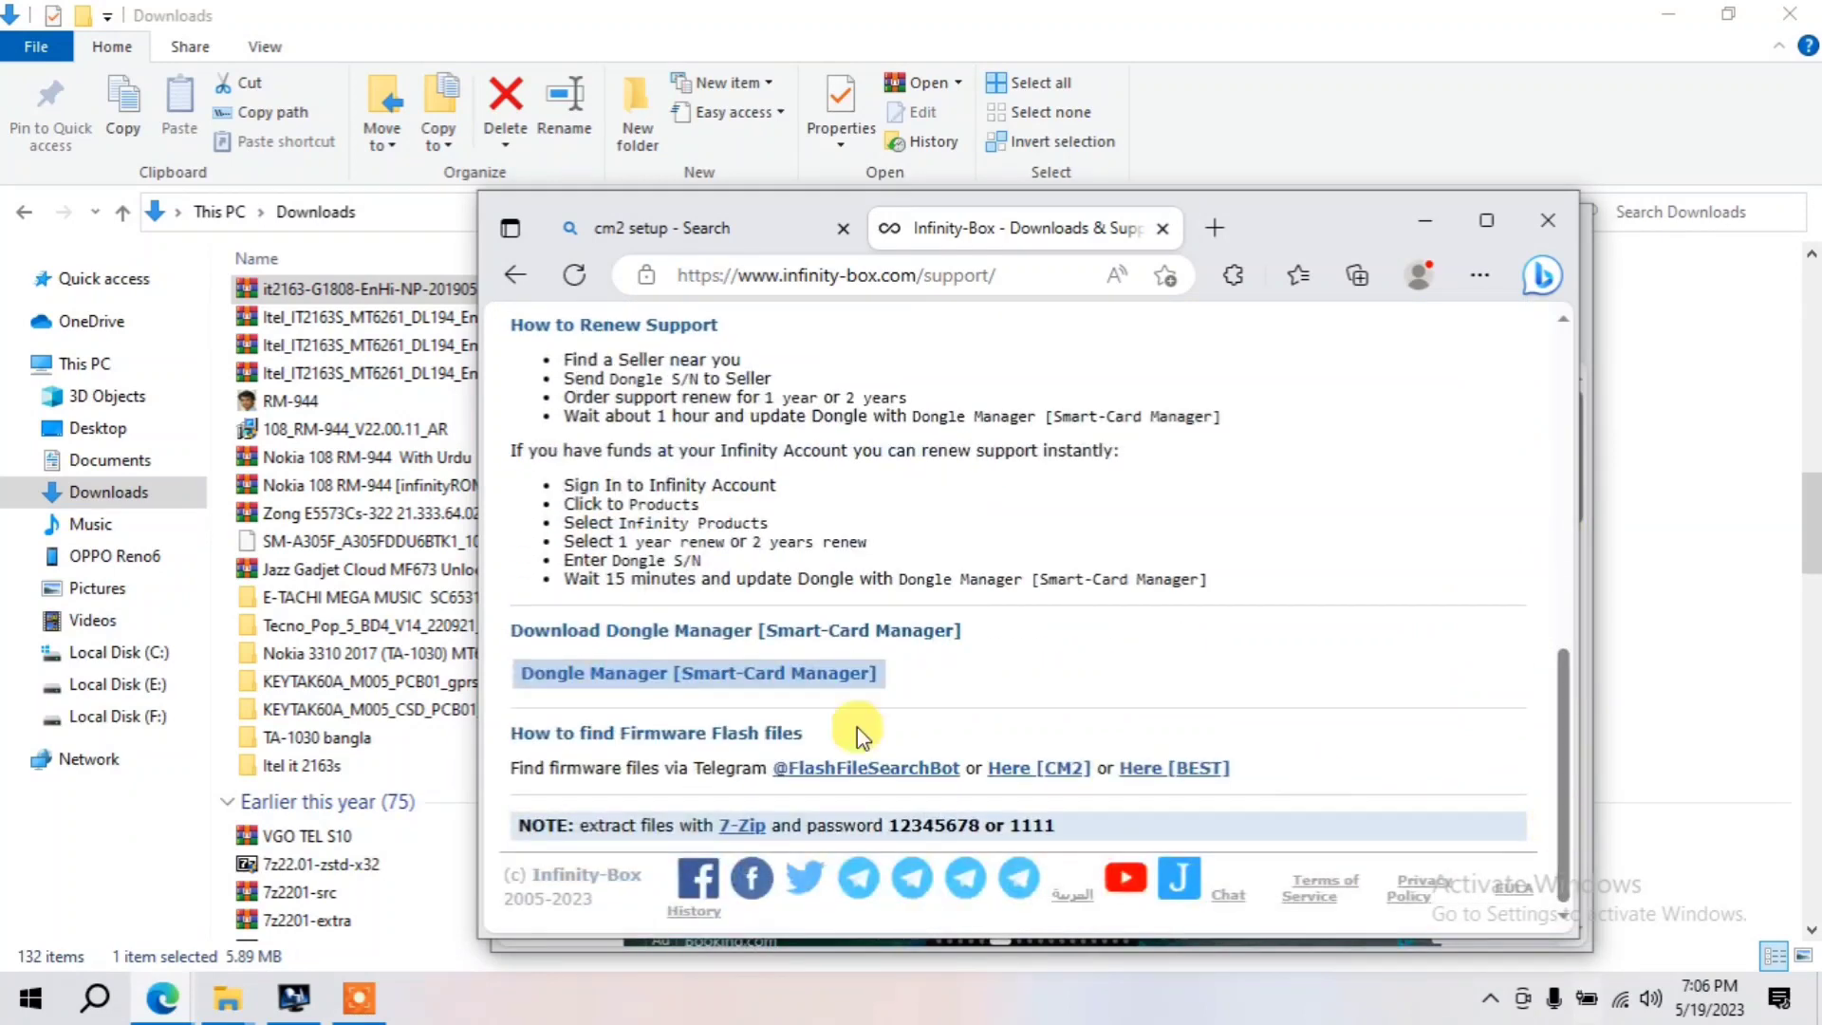
click(702, 677)
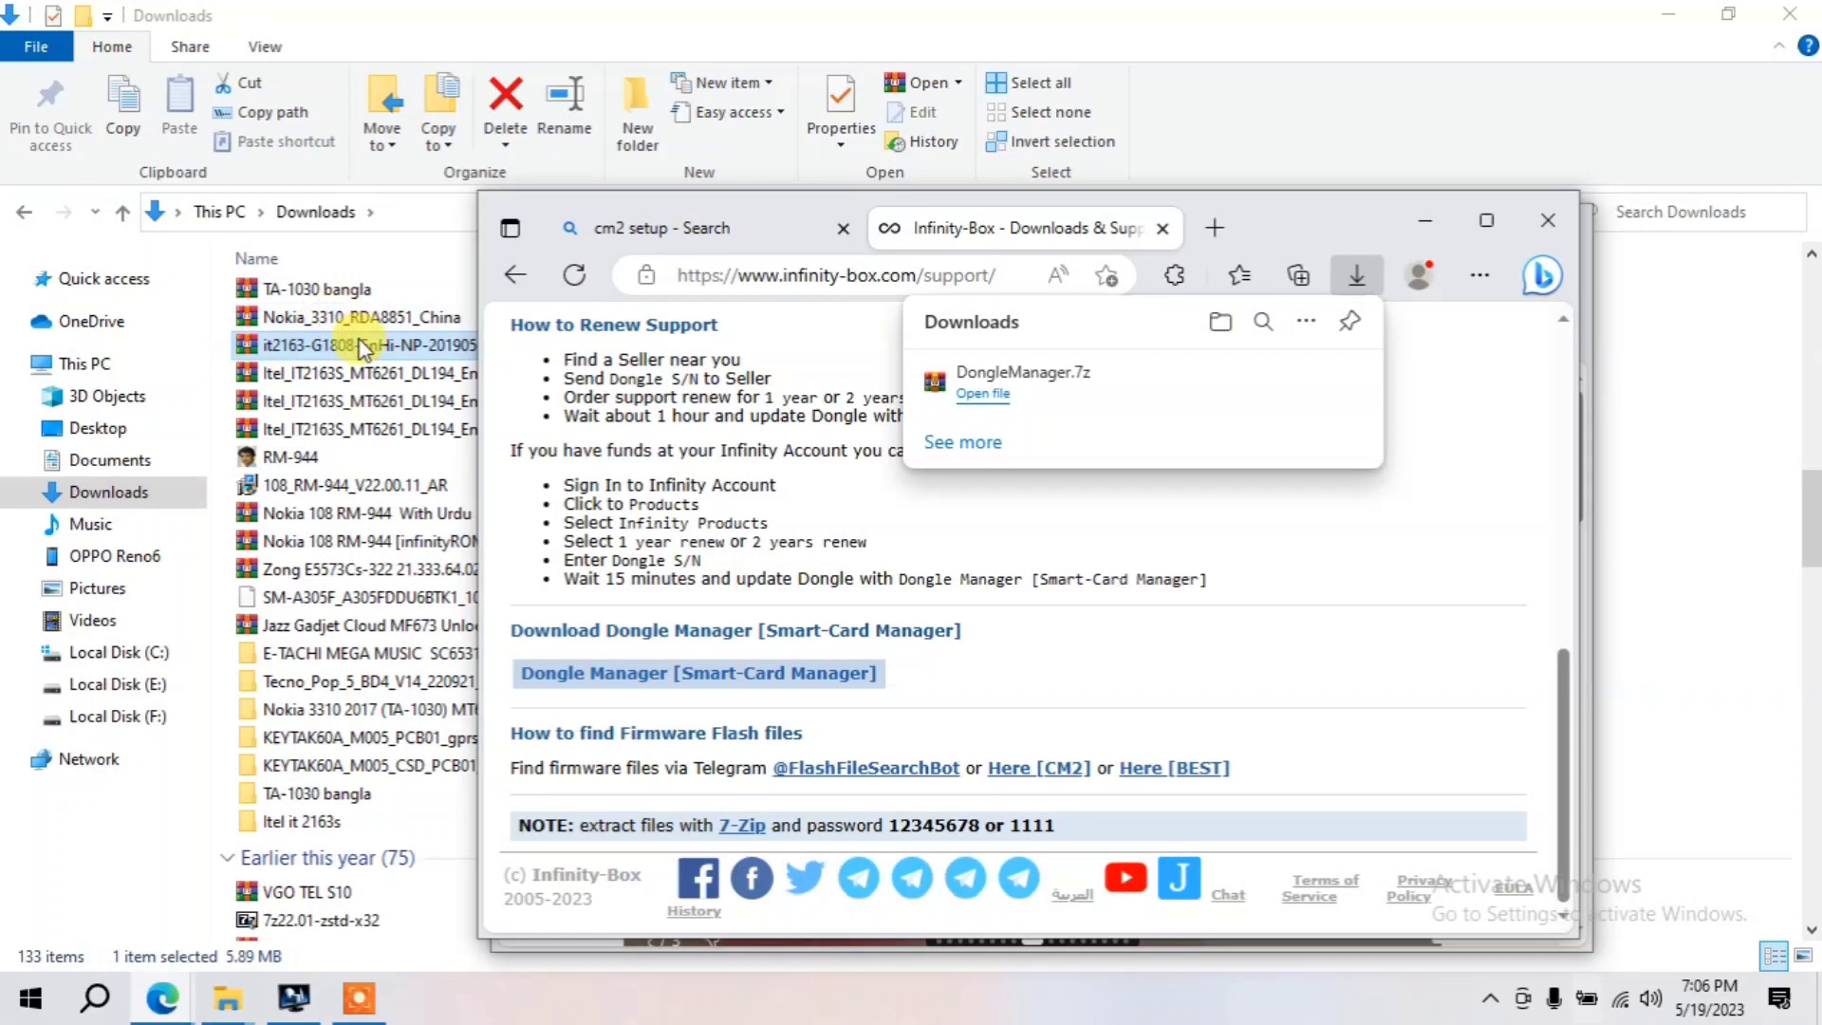
Copy DongleManager.7z from Downloads and paste it into the CM2 DONGLE folder
click(1264, 399)
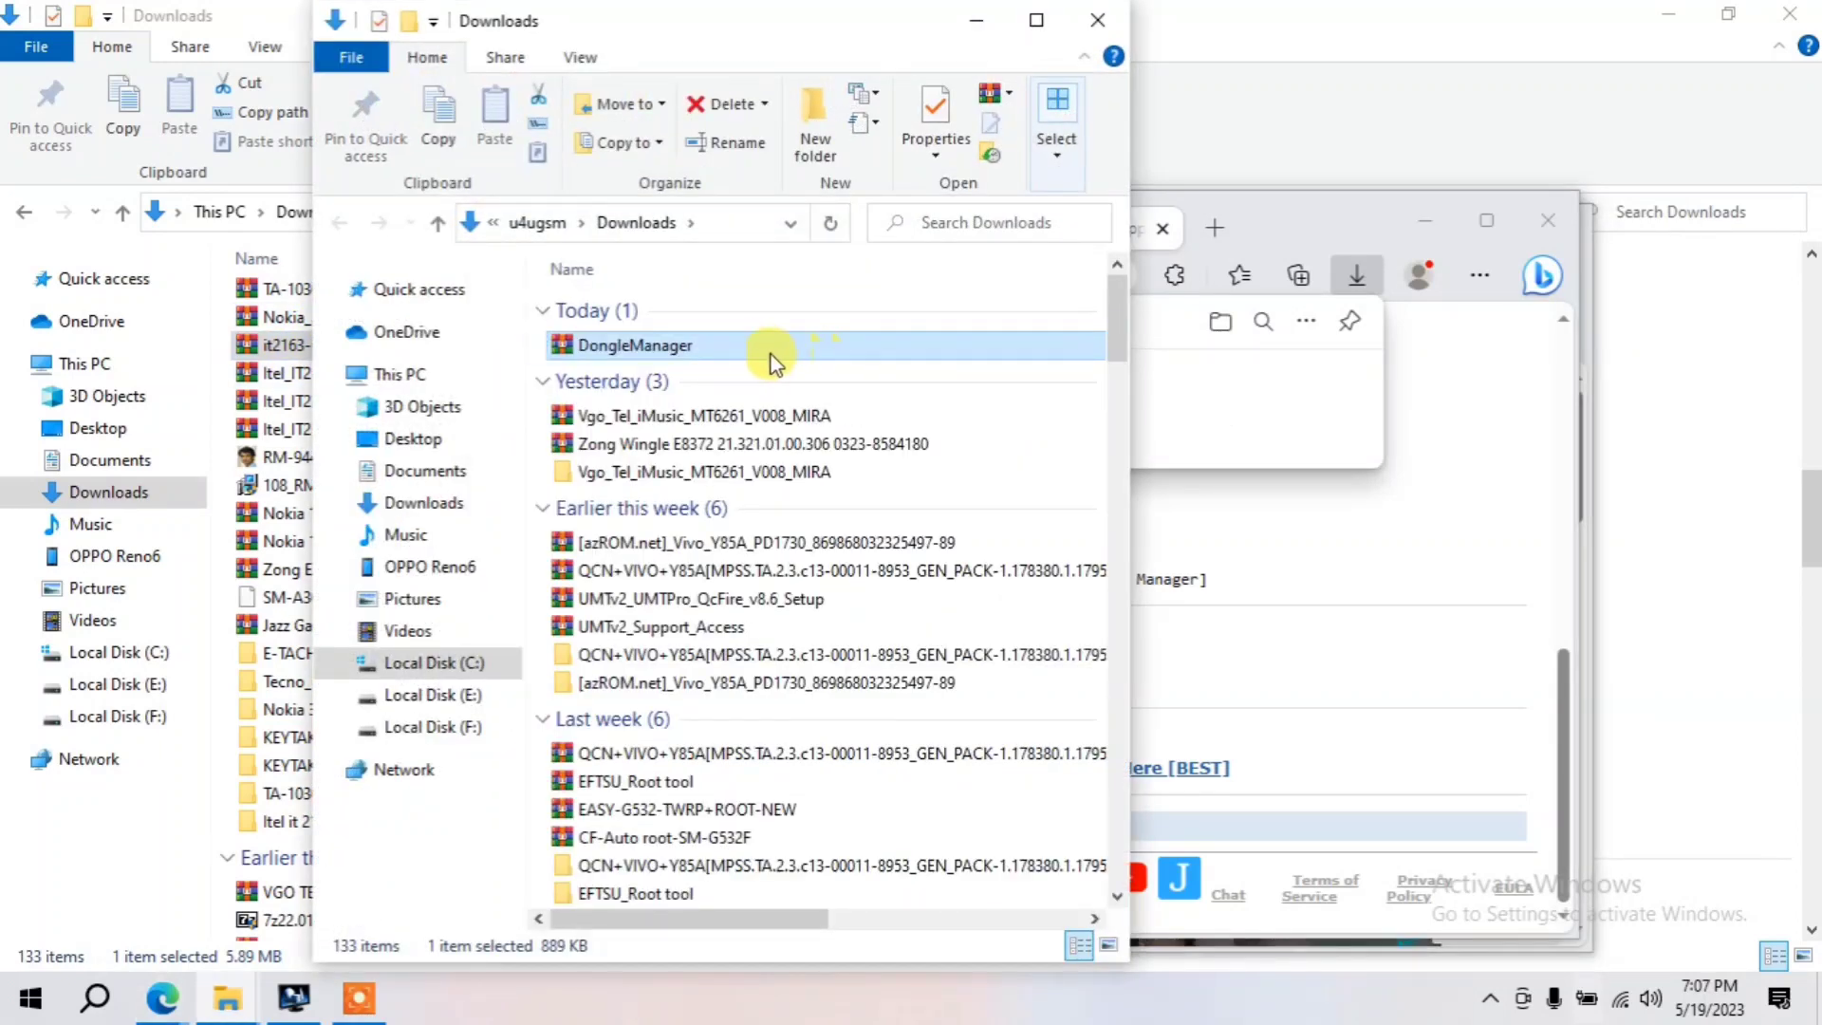
right_click(759, 347)
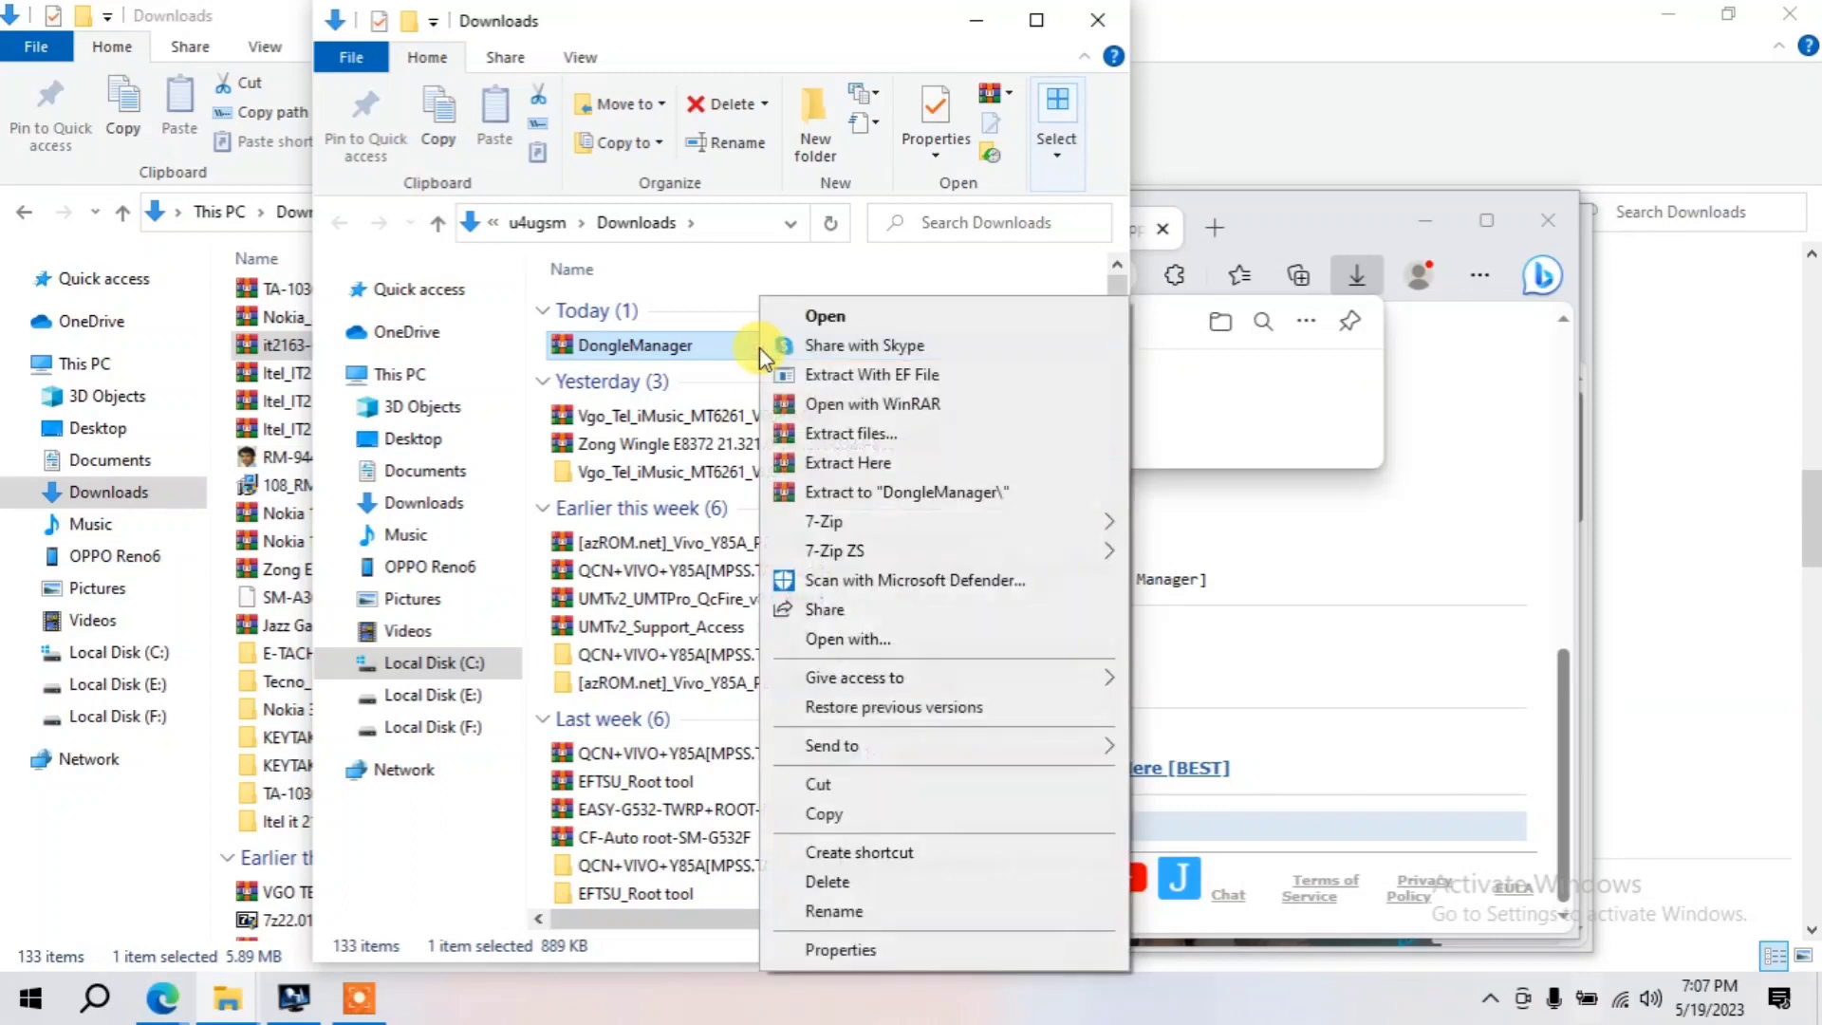
click(861, 817)
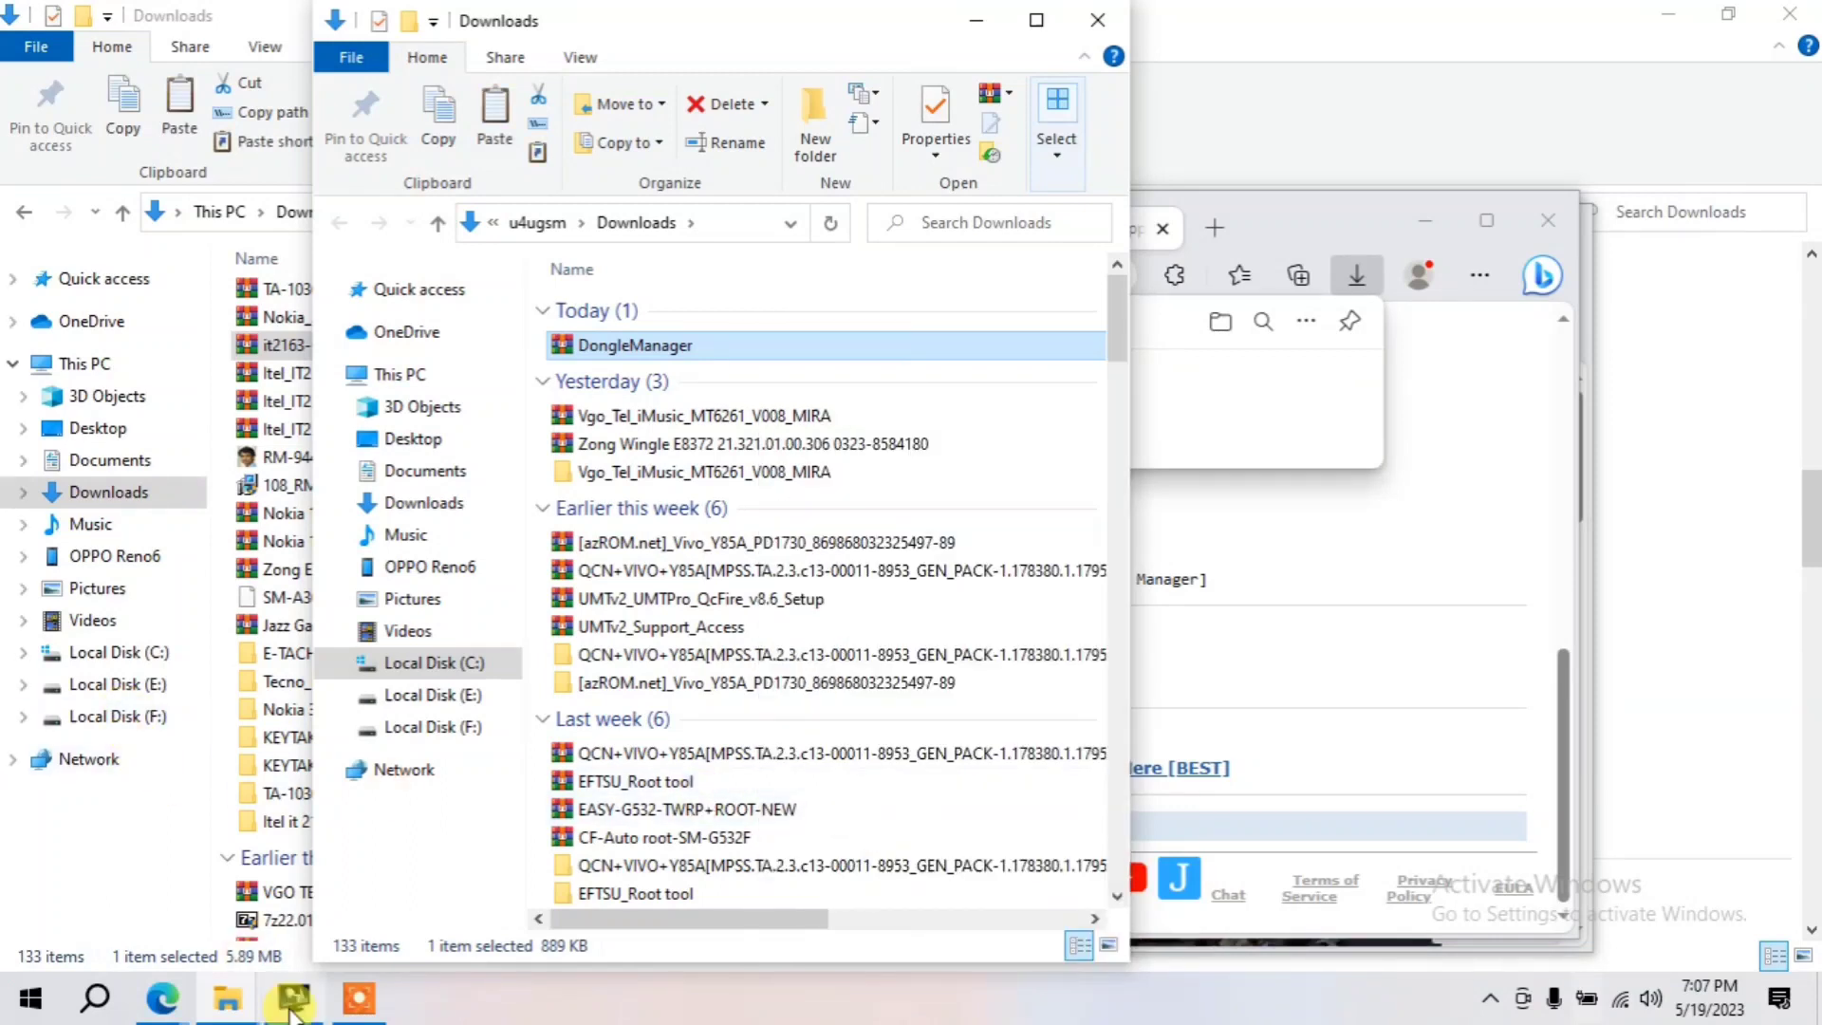
click(238, 1006)
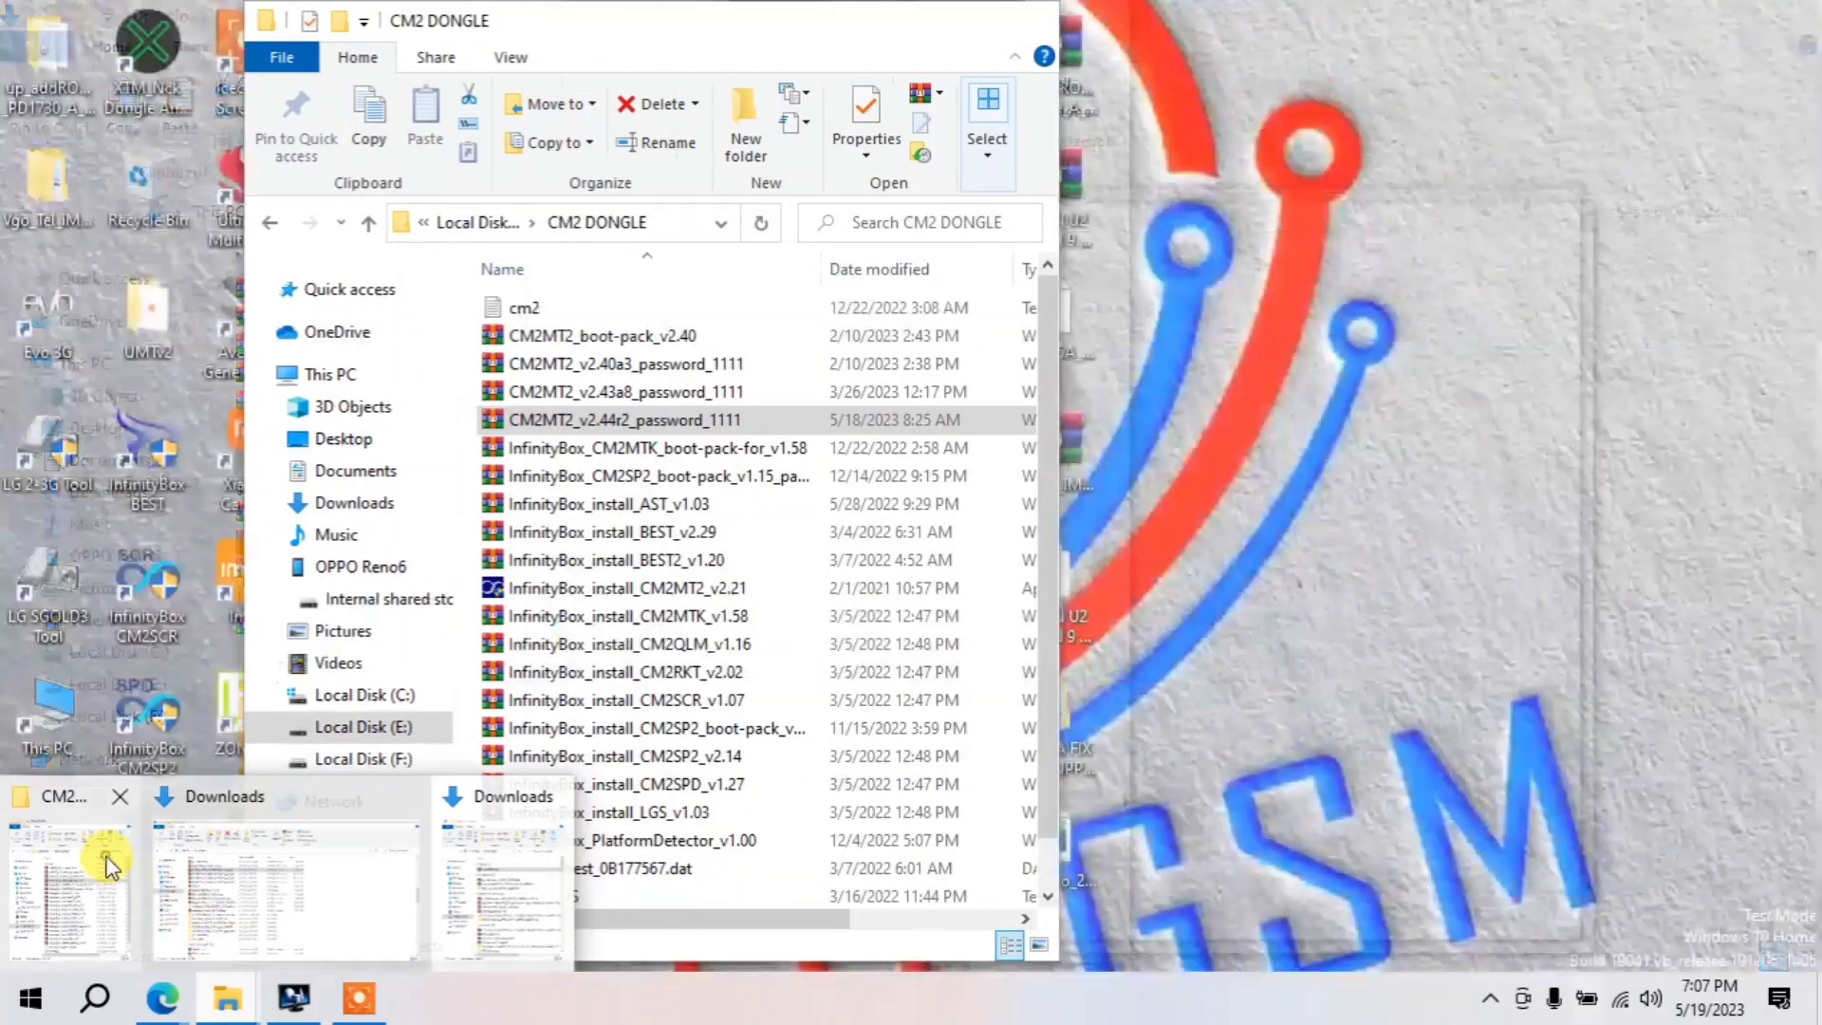
click(86, 875)
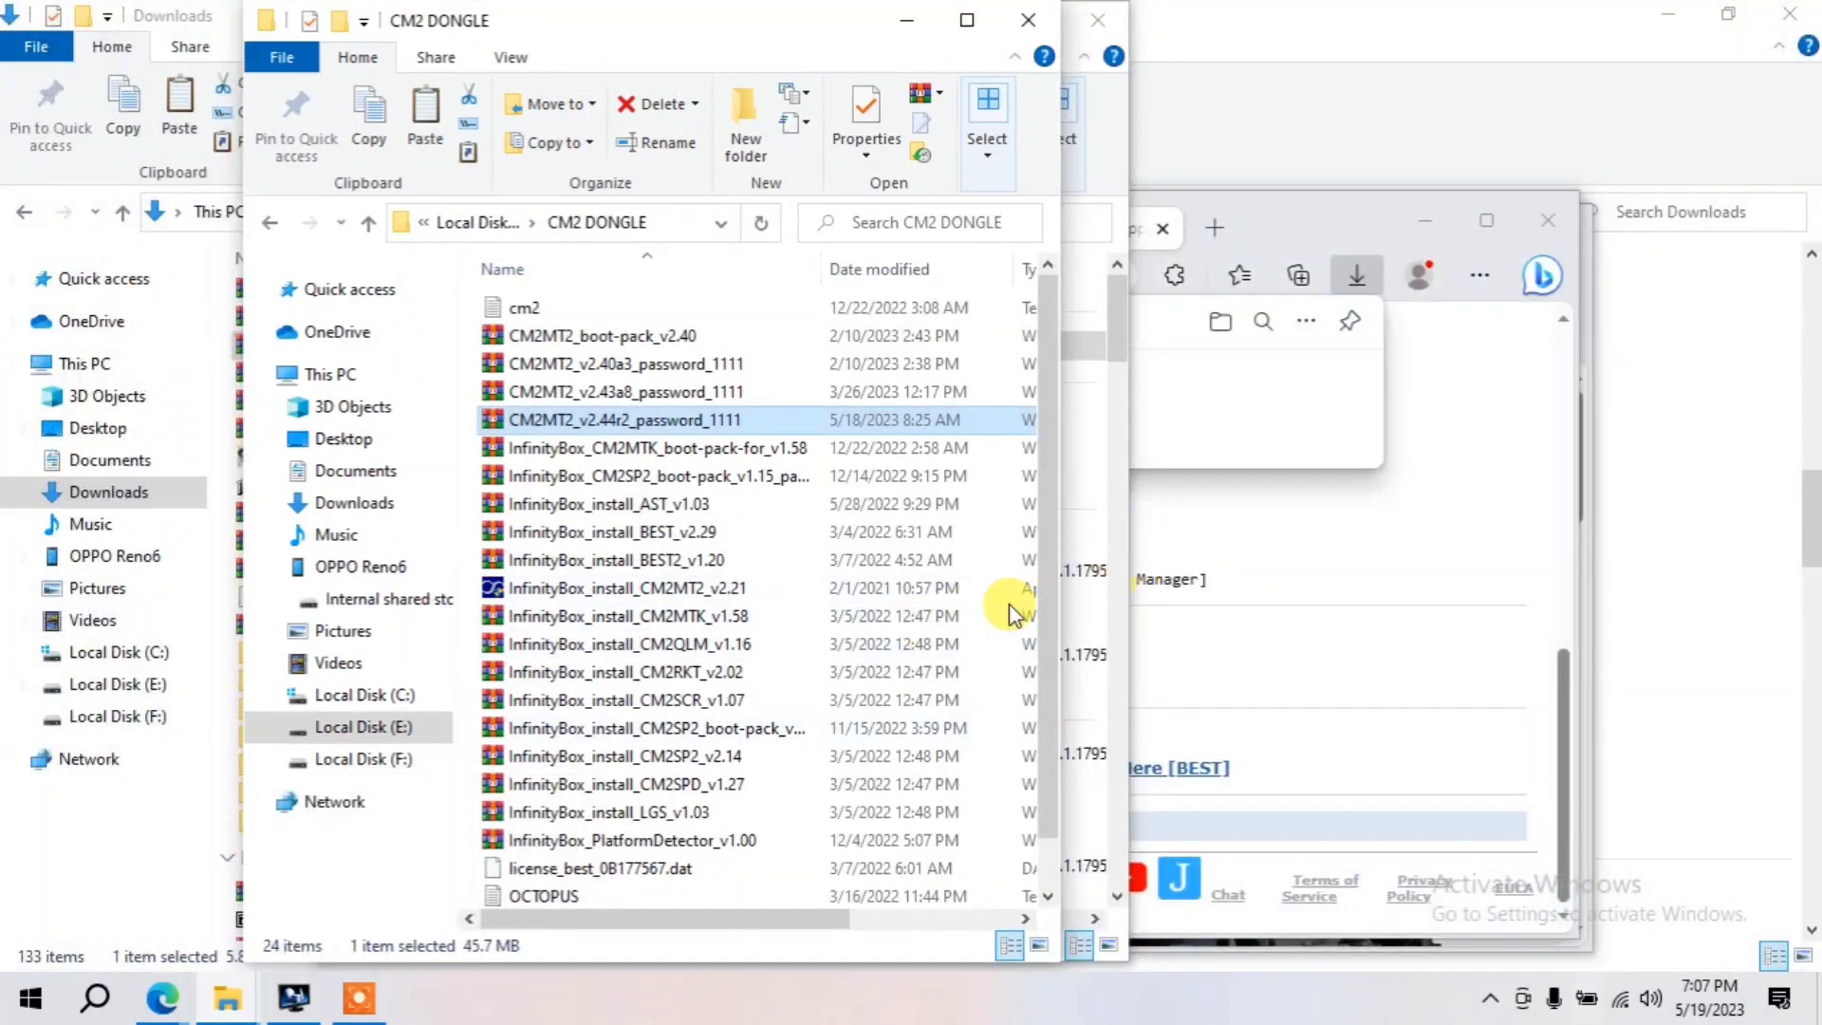
right_click(976, 657)
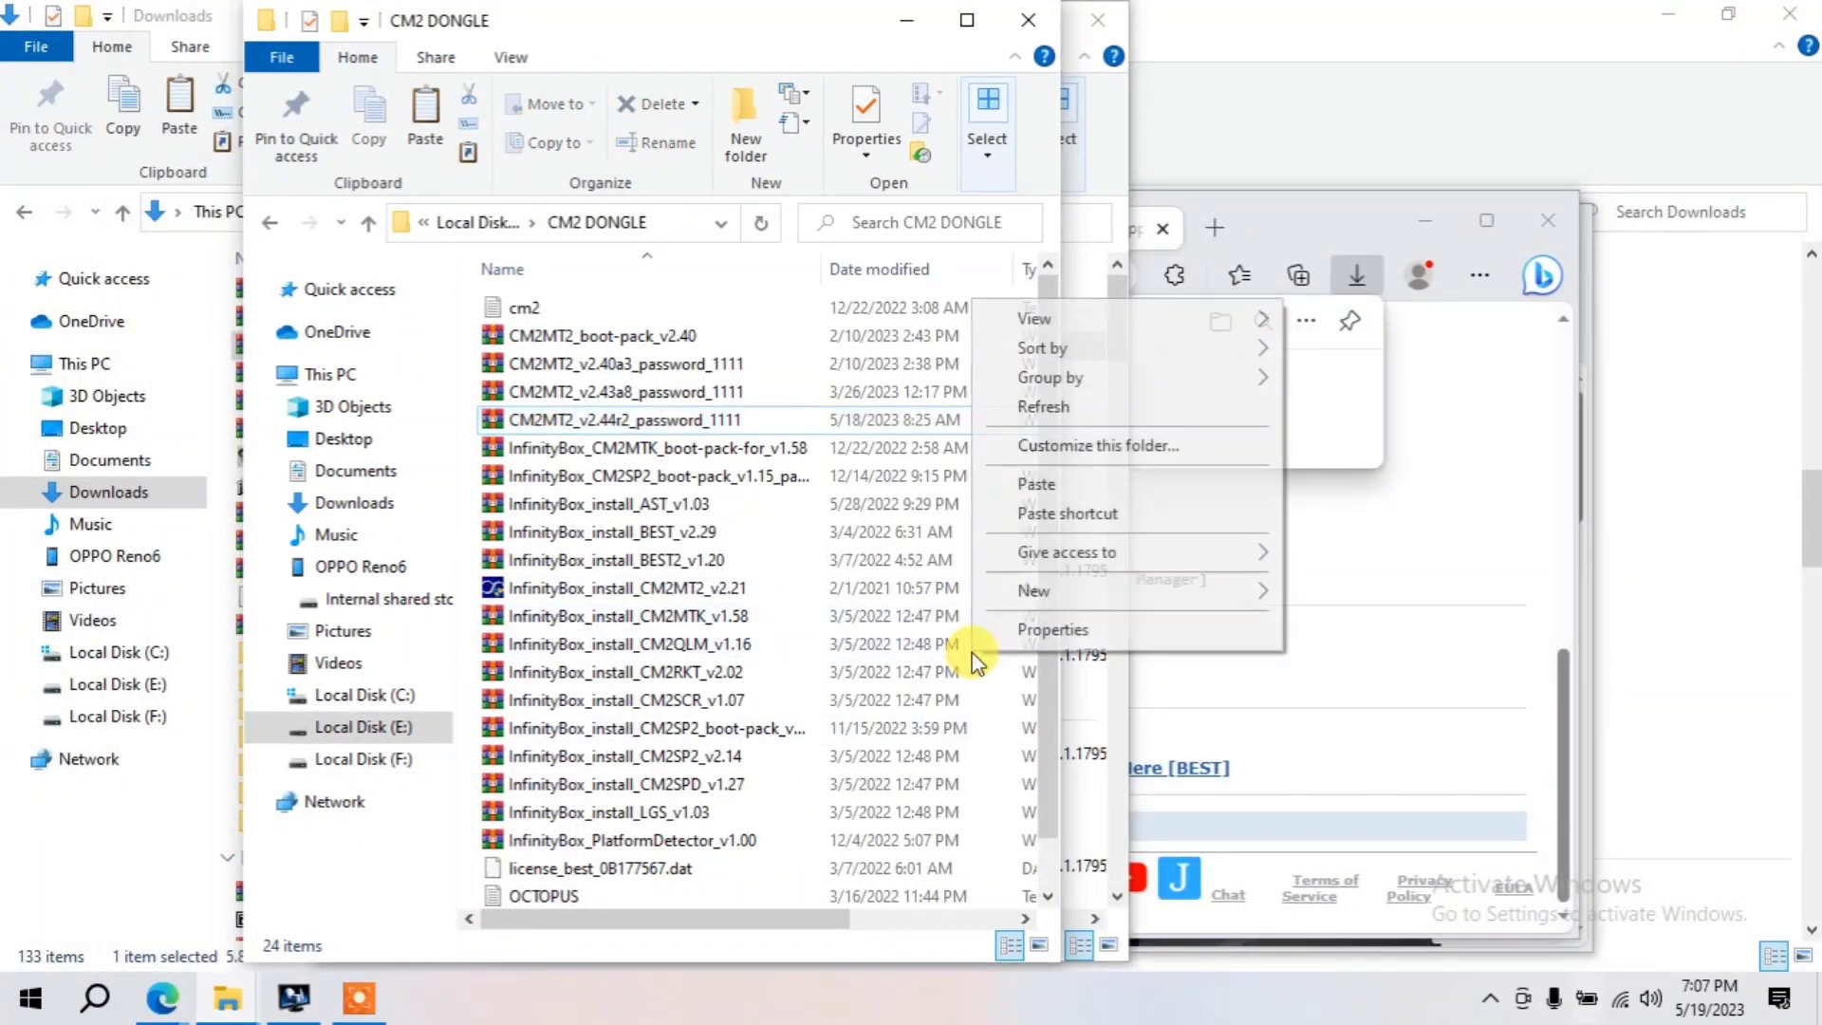
click(1036, 483)
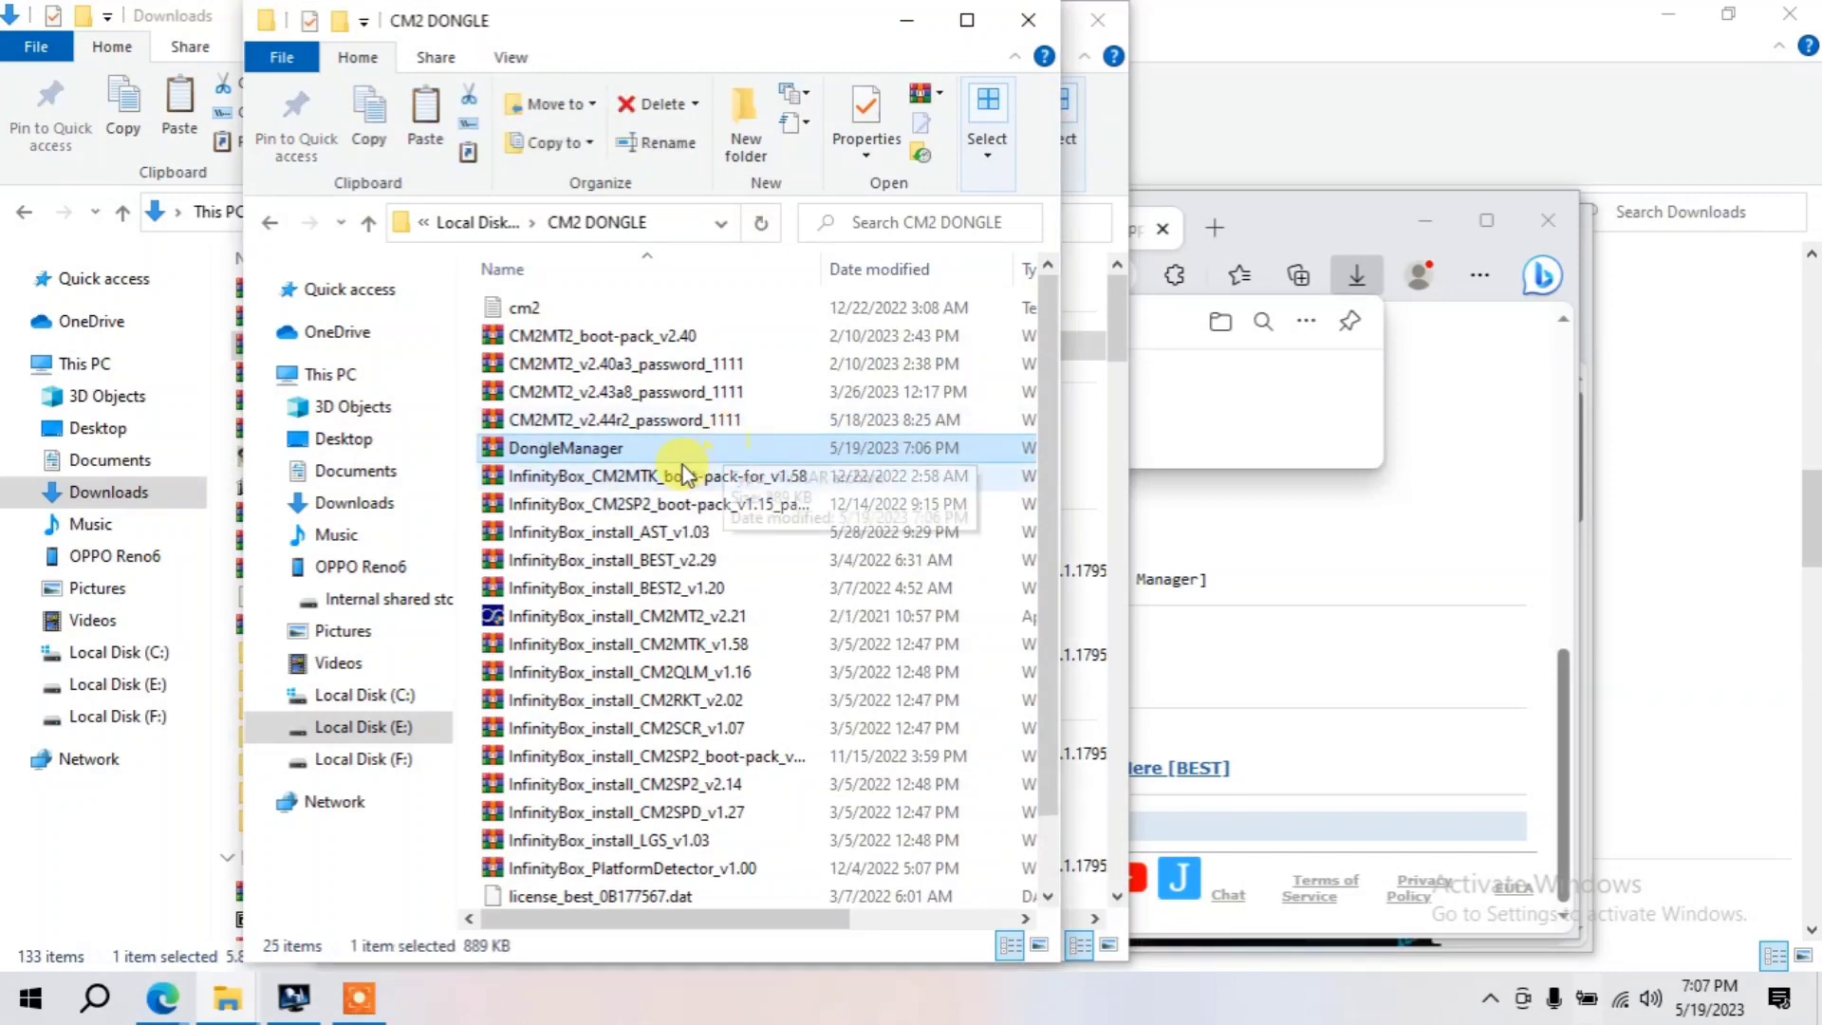
Open DongleManager.7z with its password, try running DongleManager.exe, and dismiss the missing-files warning
double_click(654, 448)
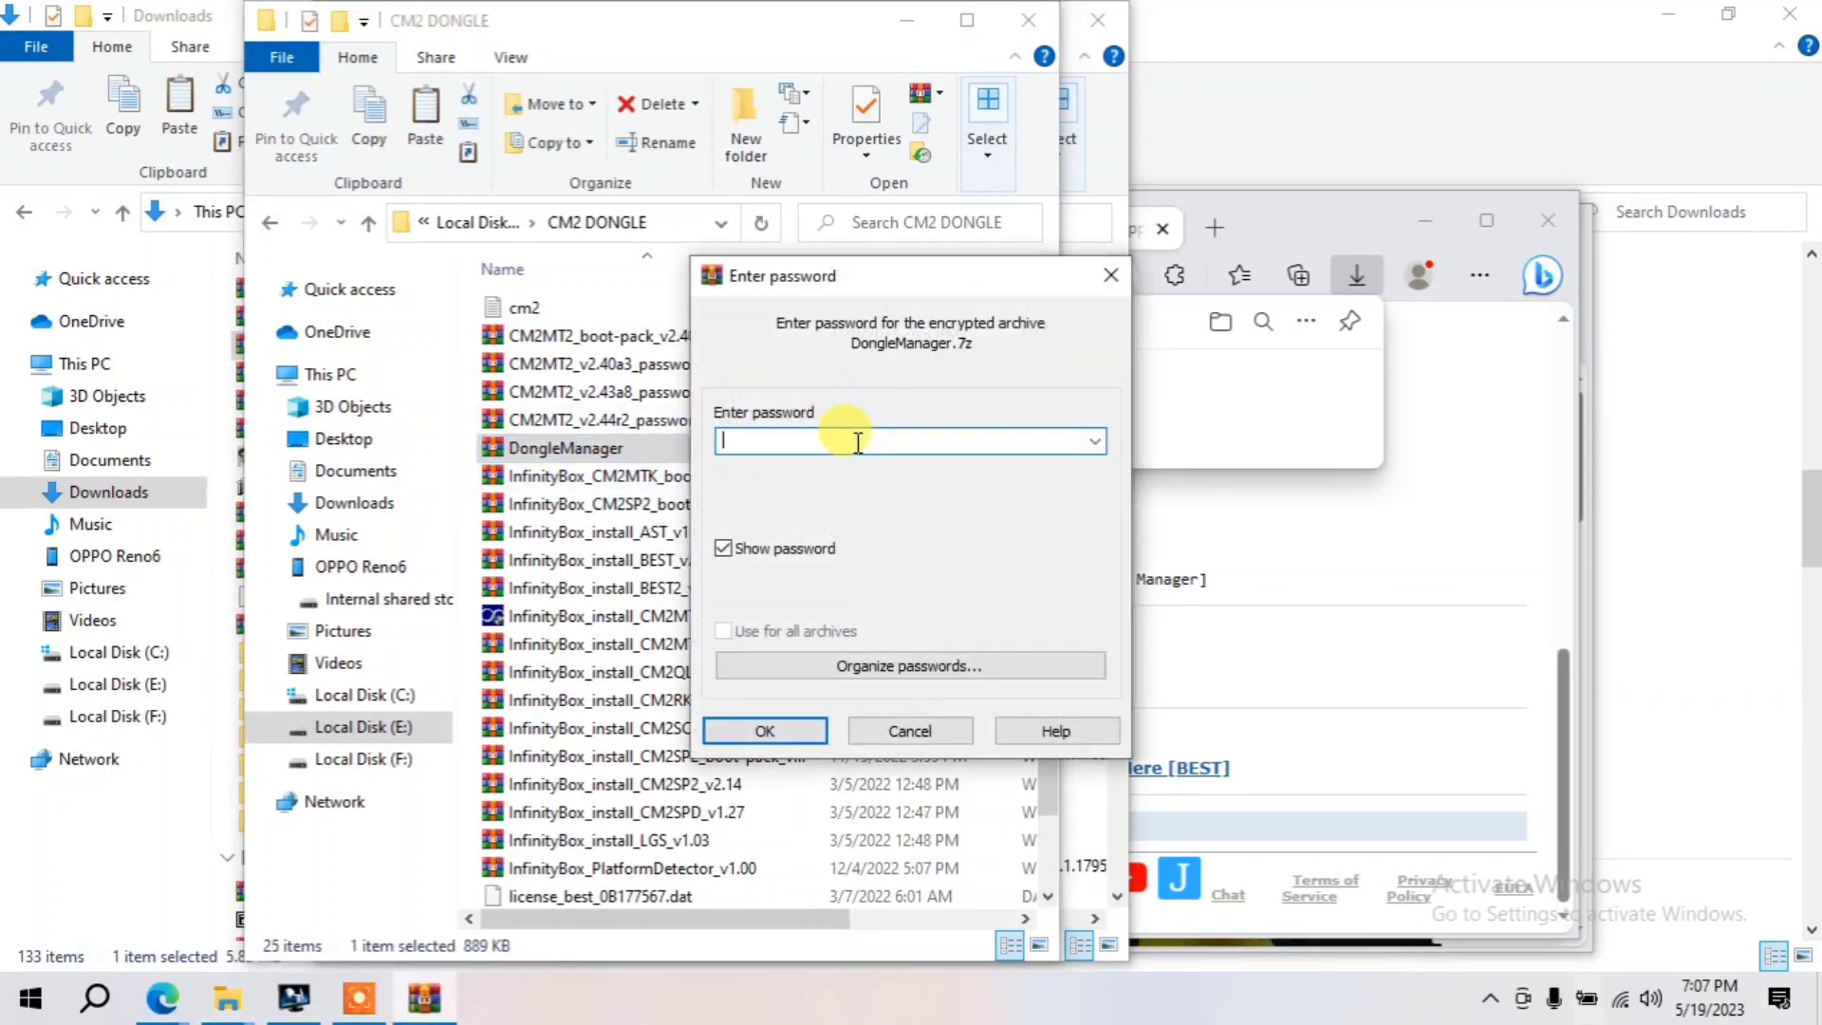
text(1111)
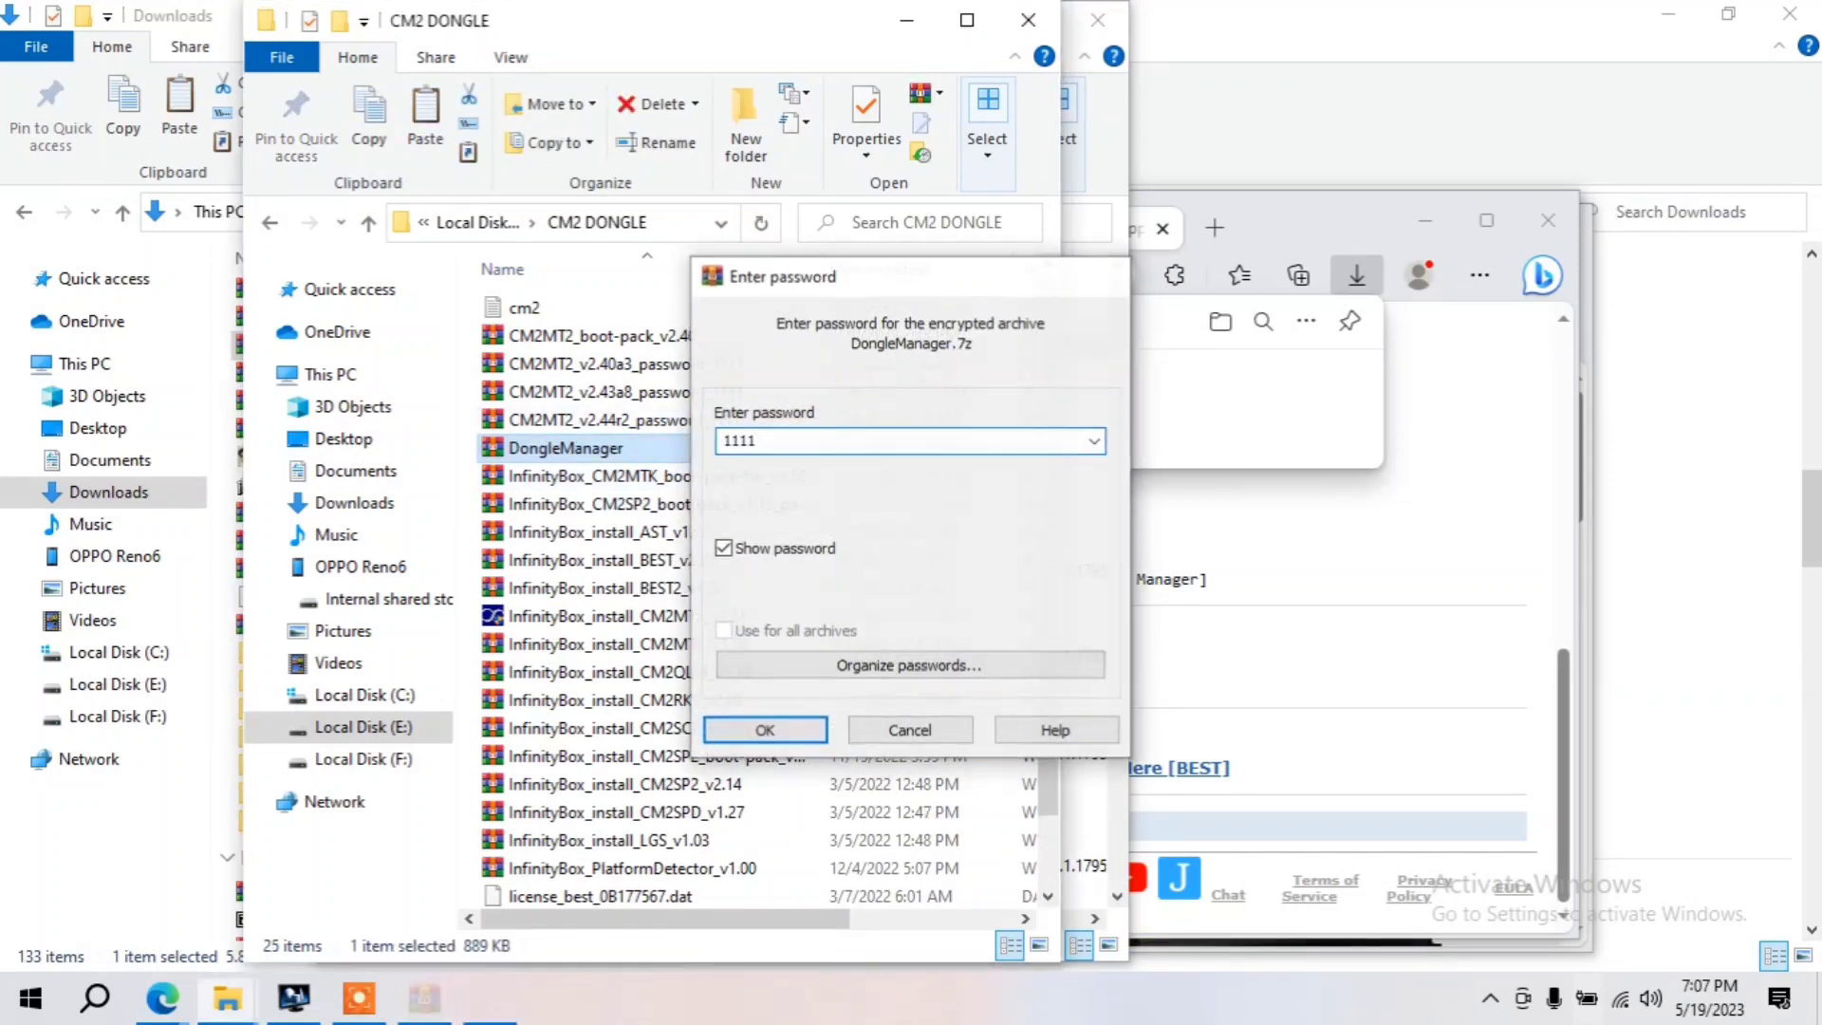
key(Return)
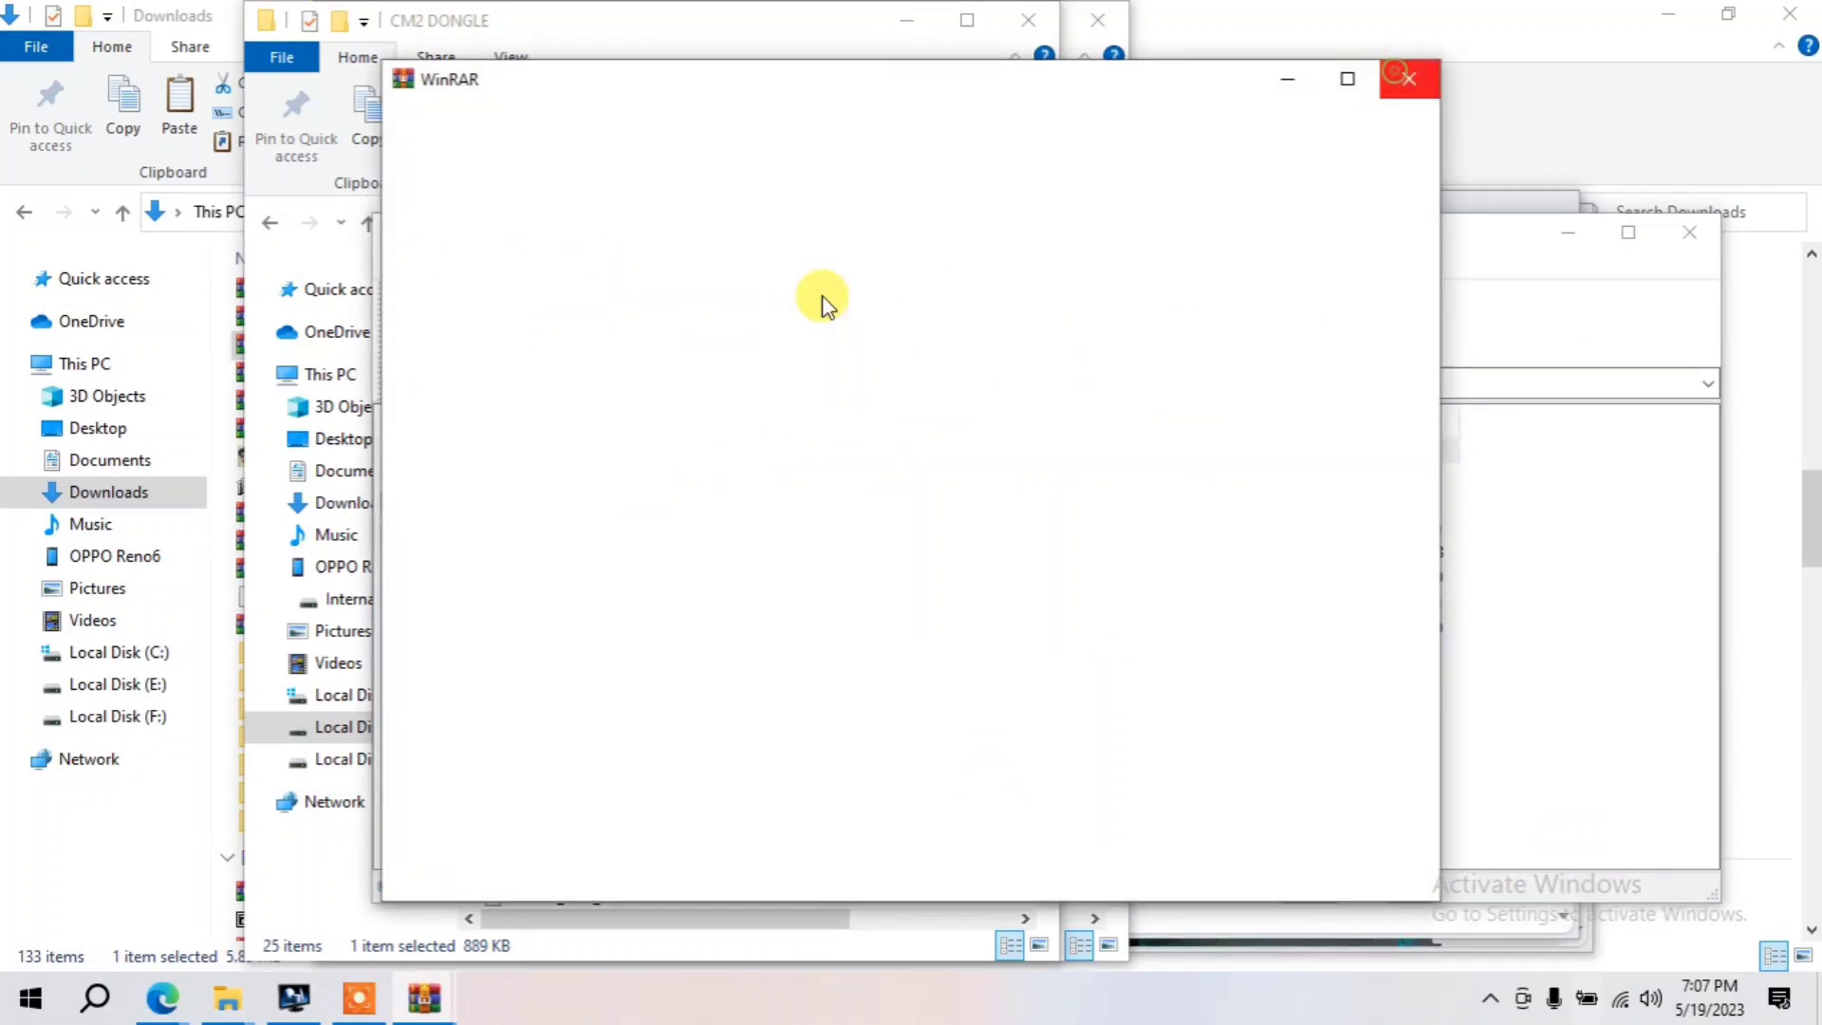
double_click(489, 507)
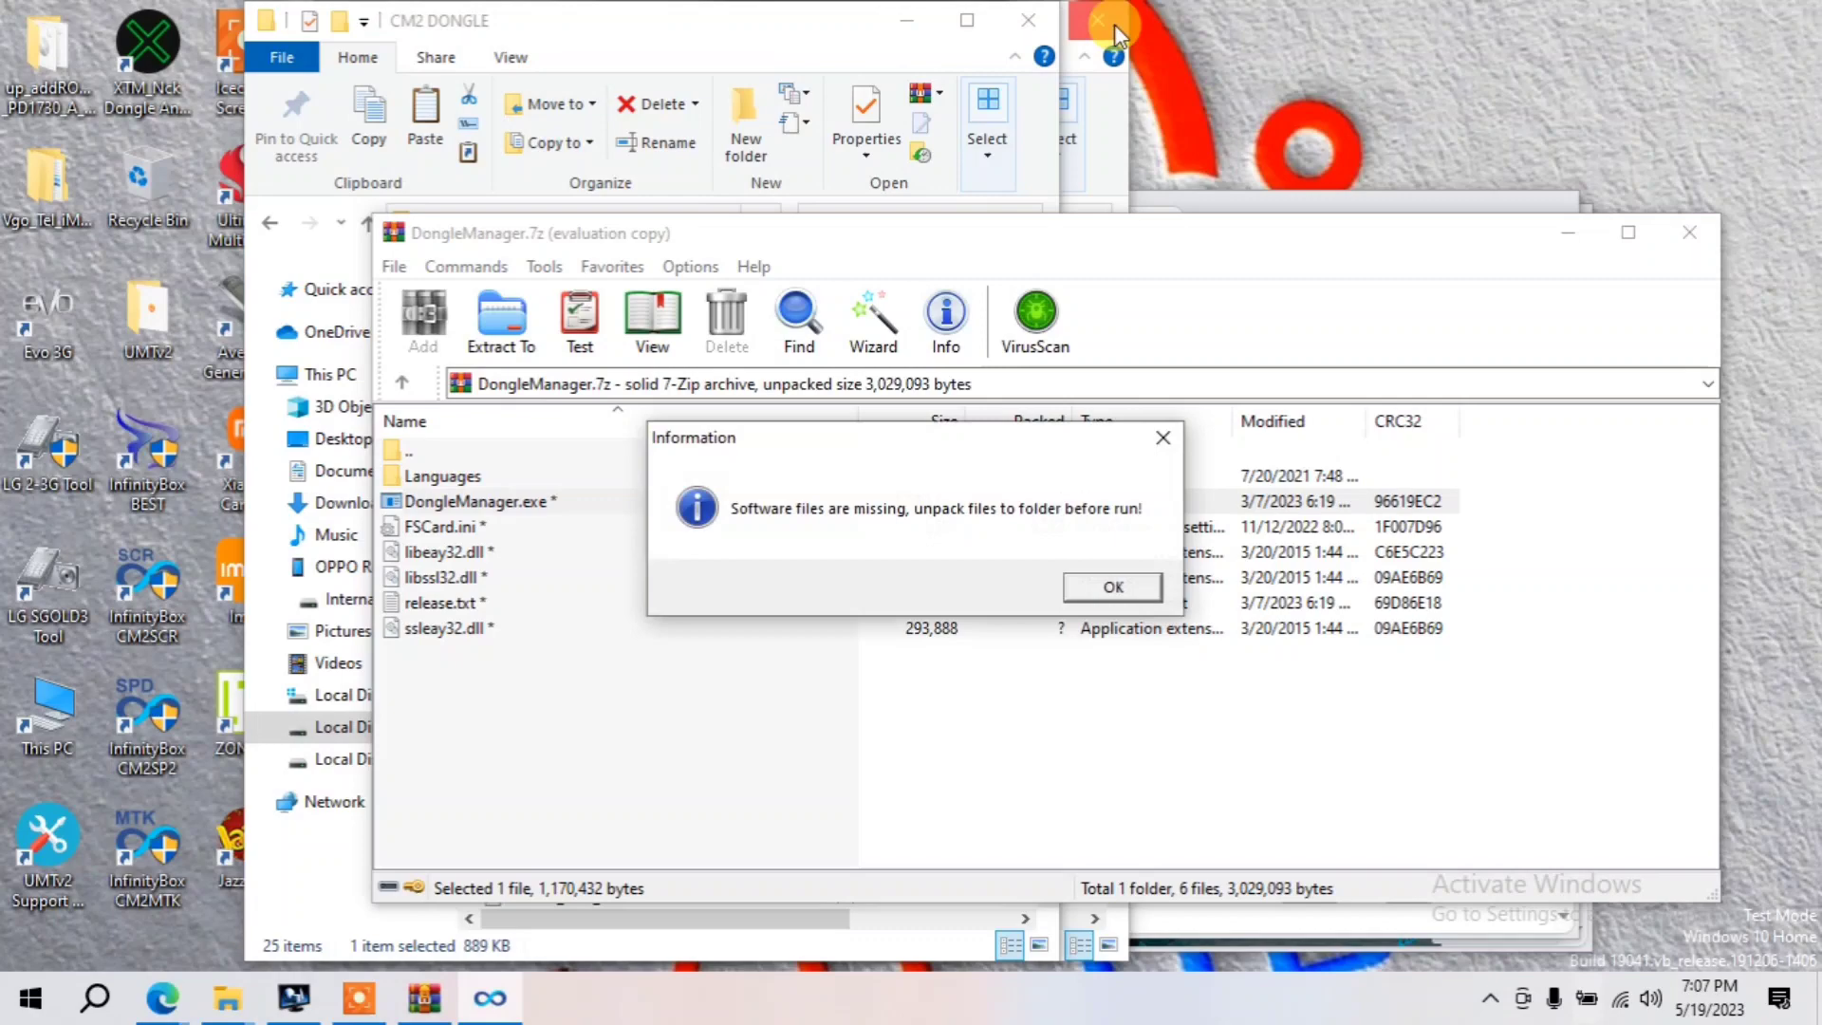
click(1114, 25)
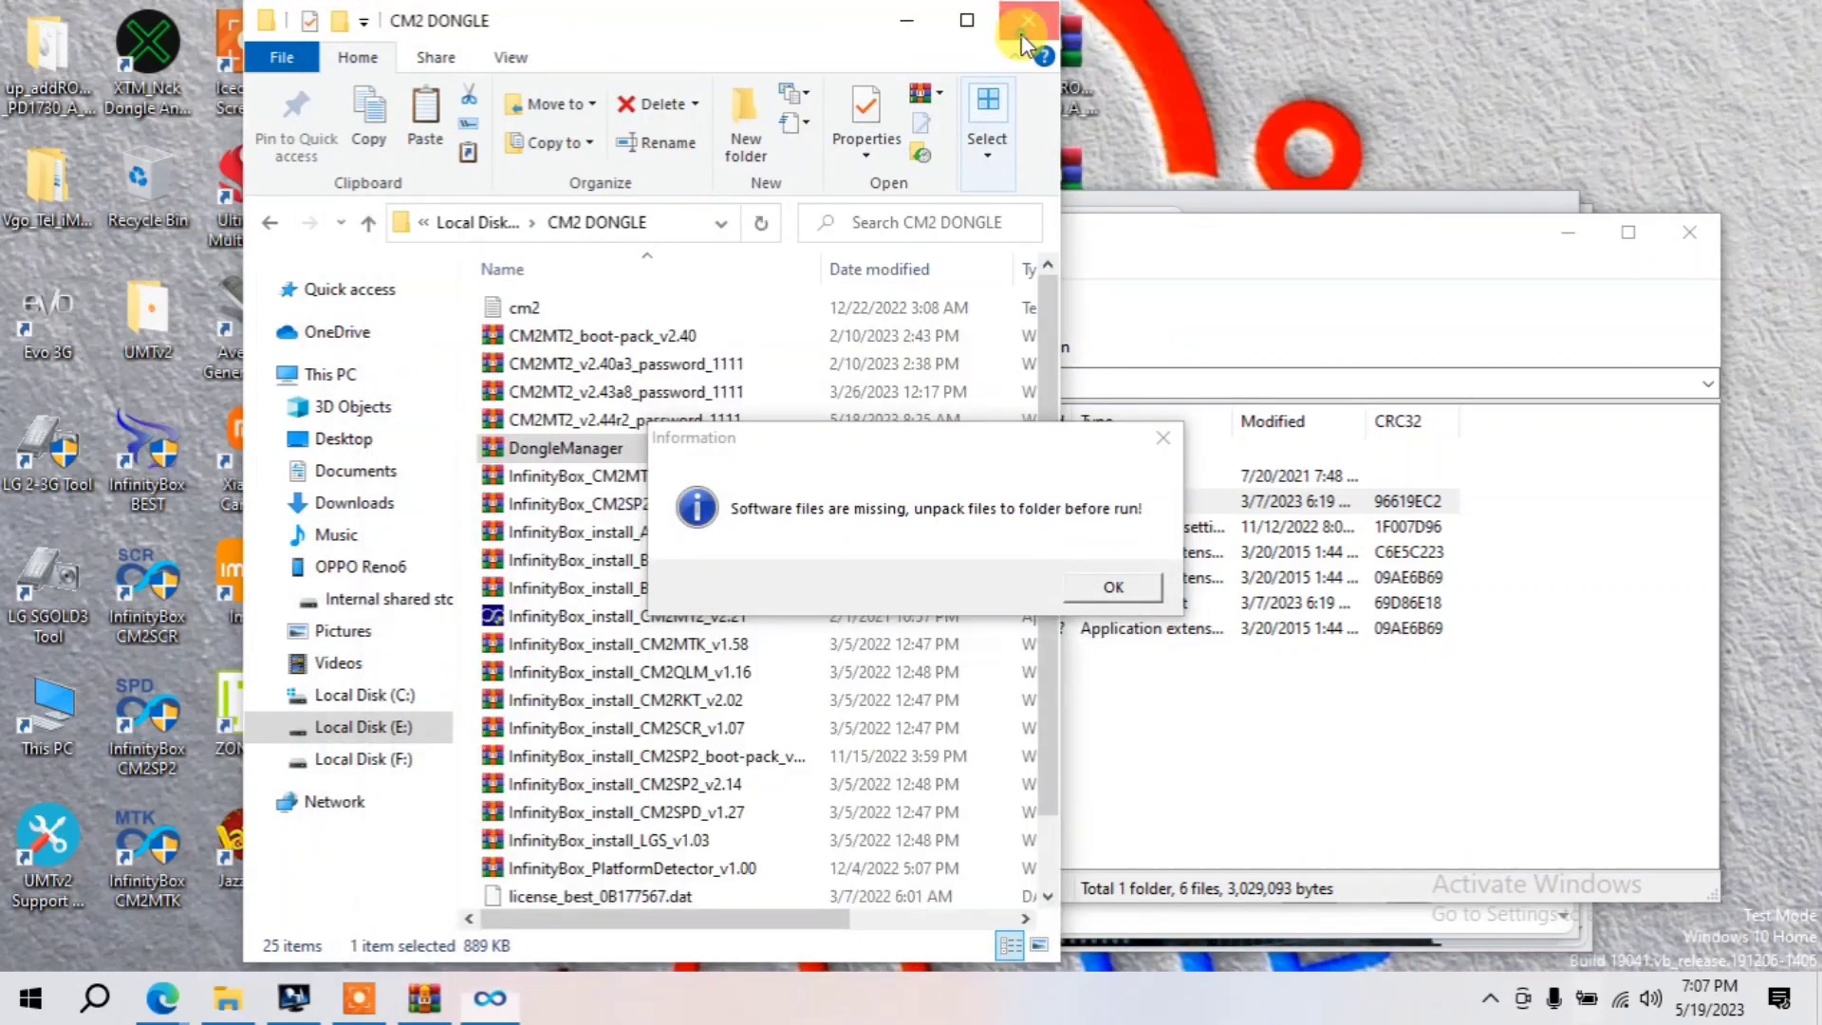
click(1024, 30)
click(1123, 585)
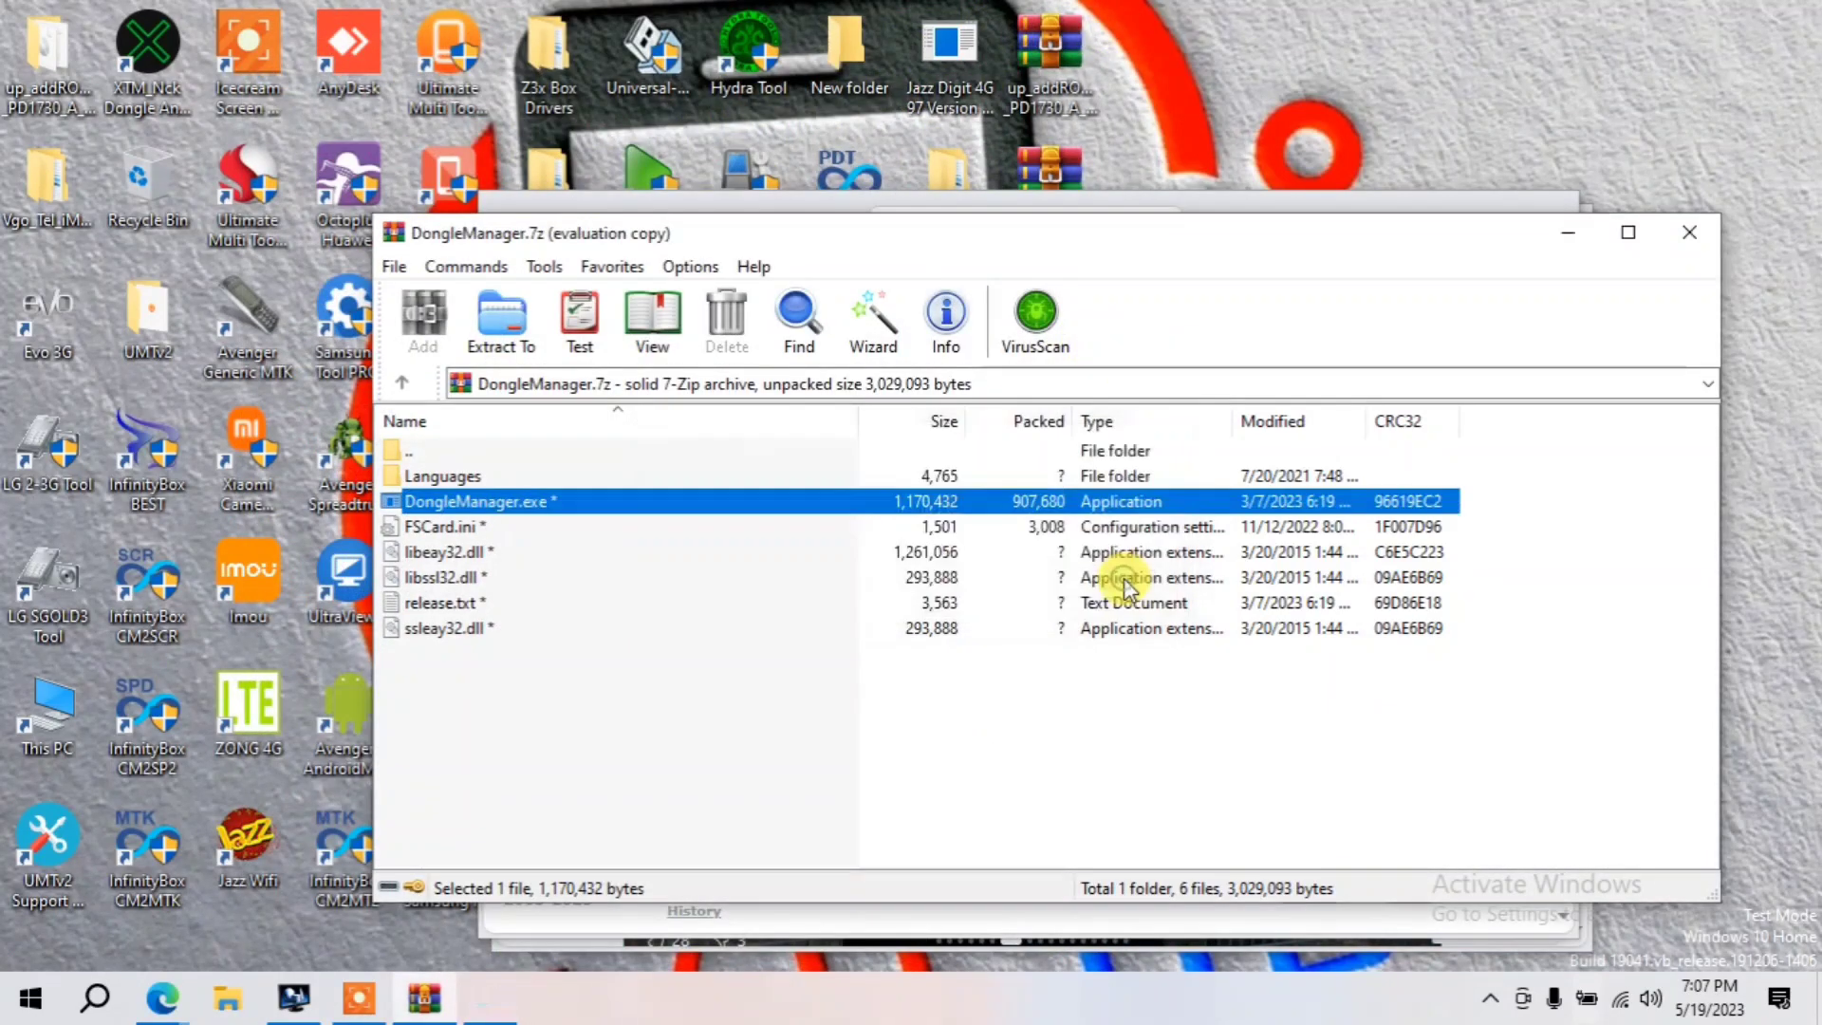
click(403, 375)
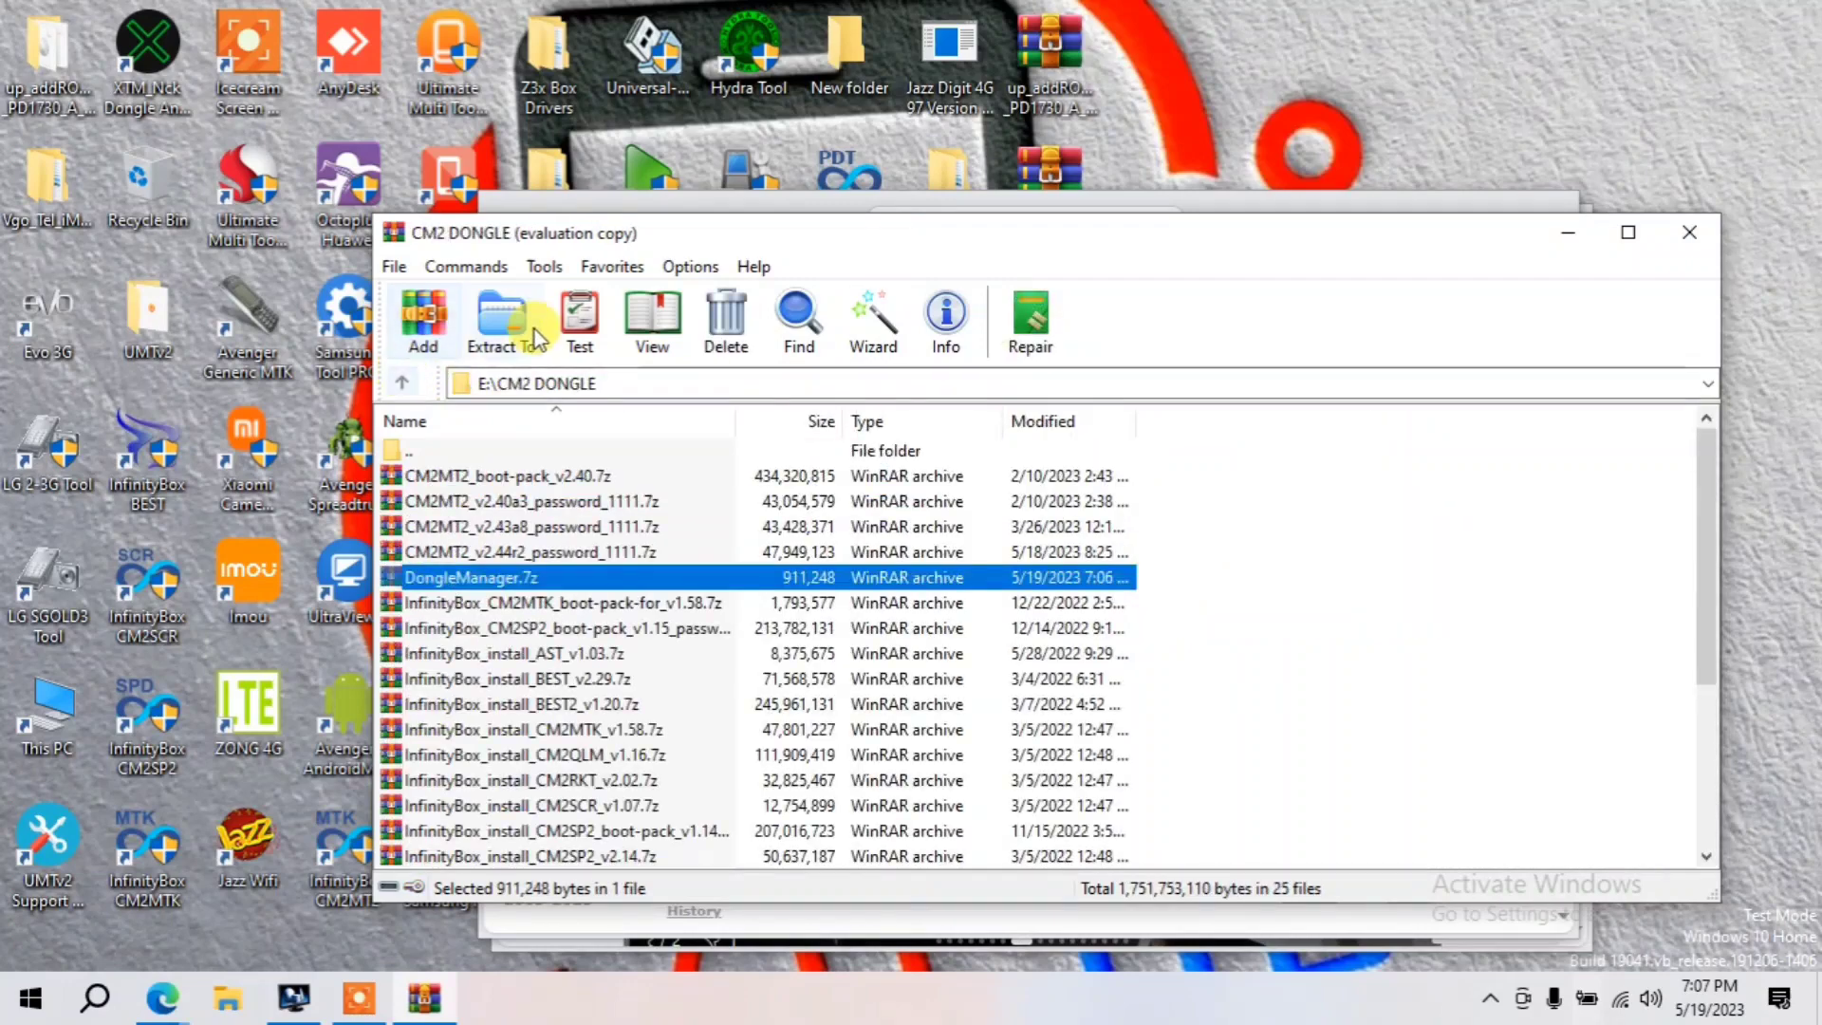
Reopen the archive and extract it into a new Desktop\DongleManager folder
double_click(514, 578)
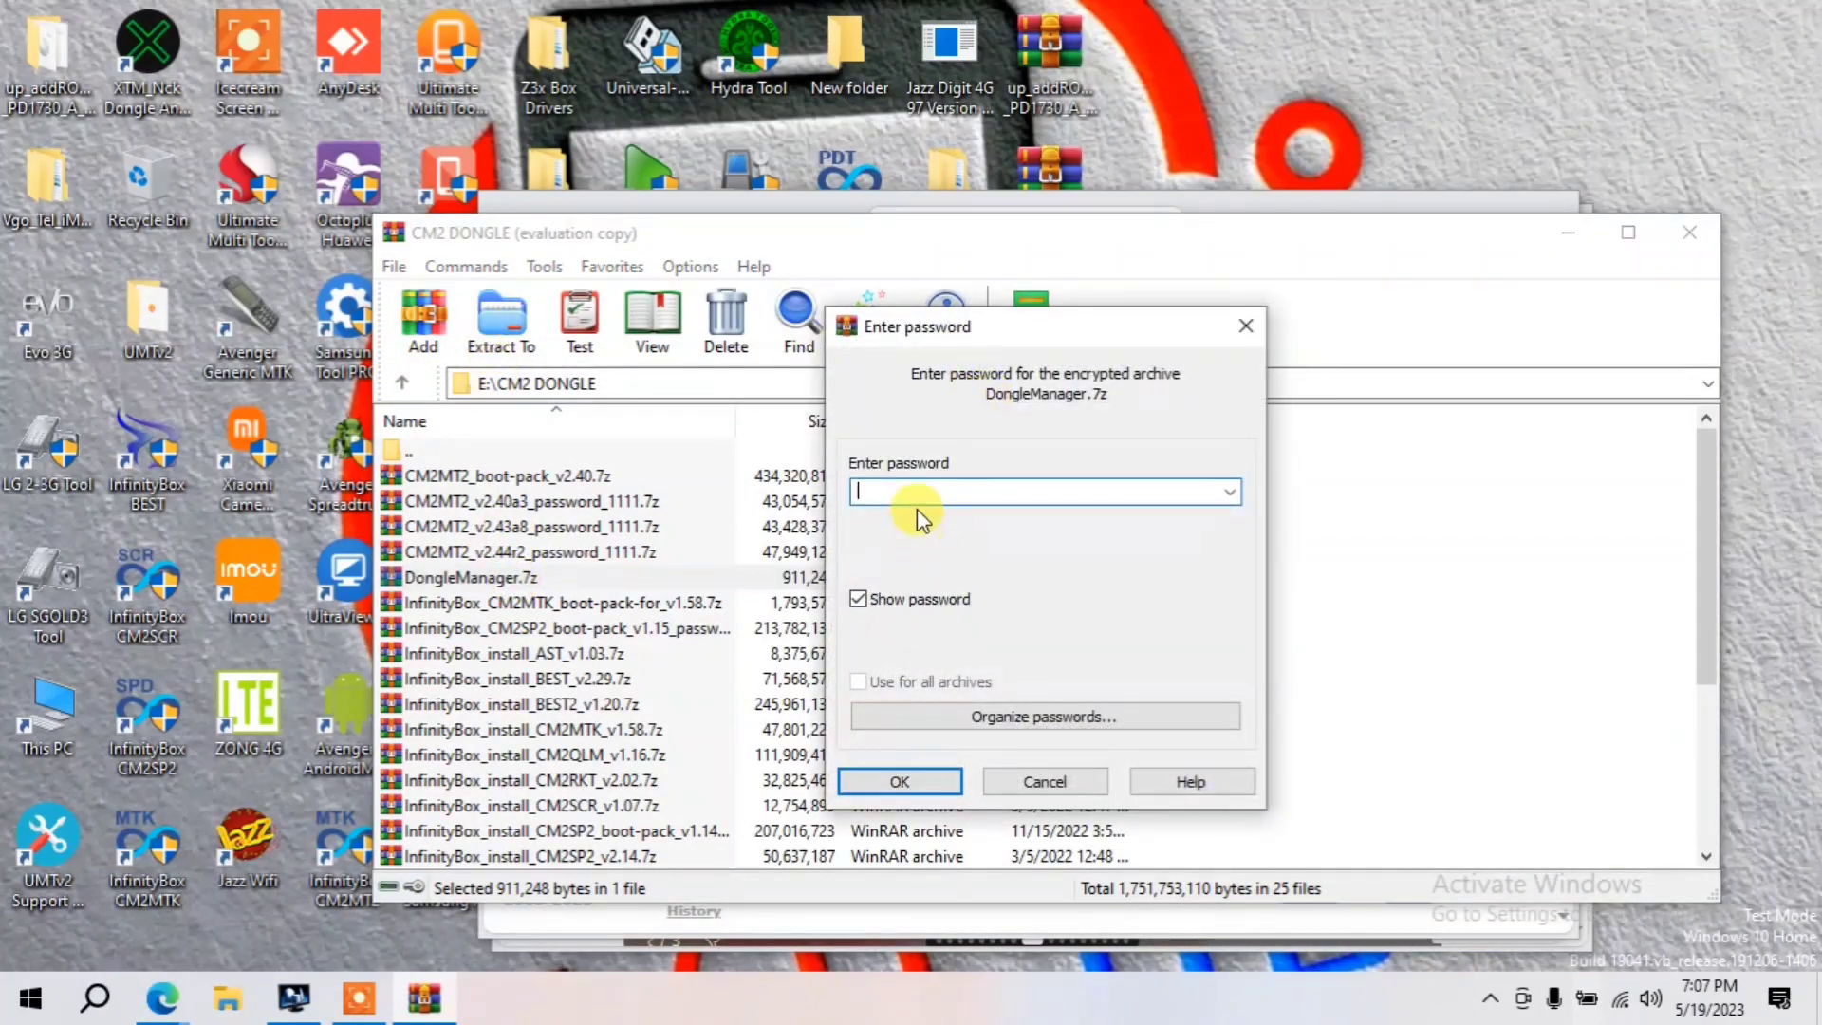
text(1111)
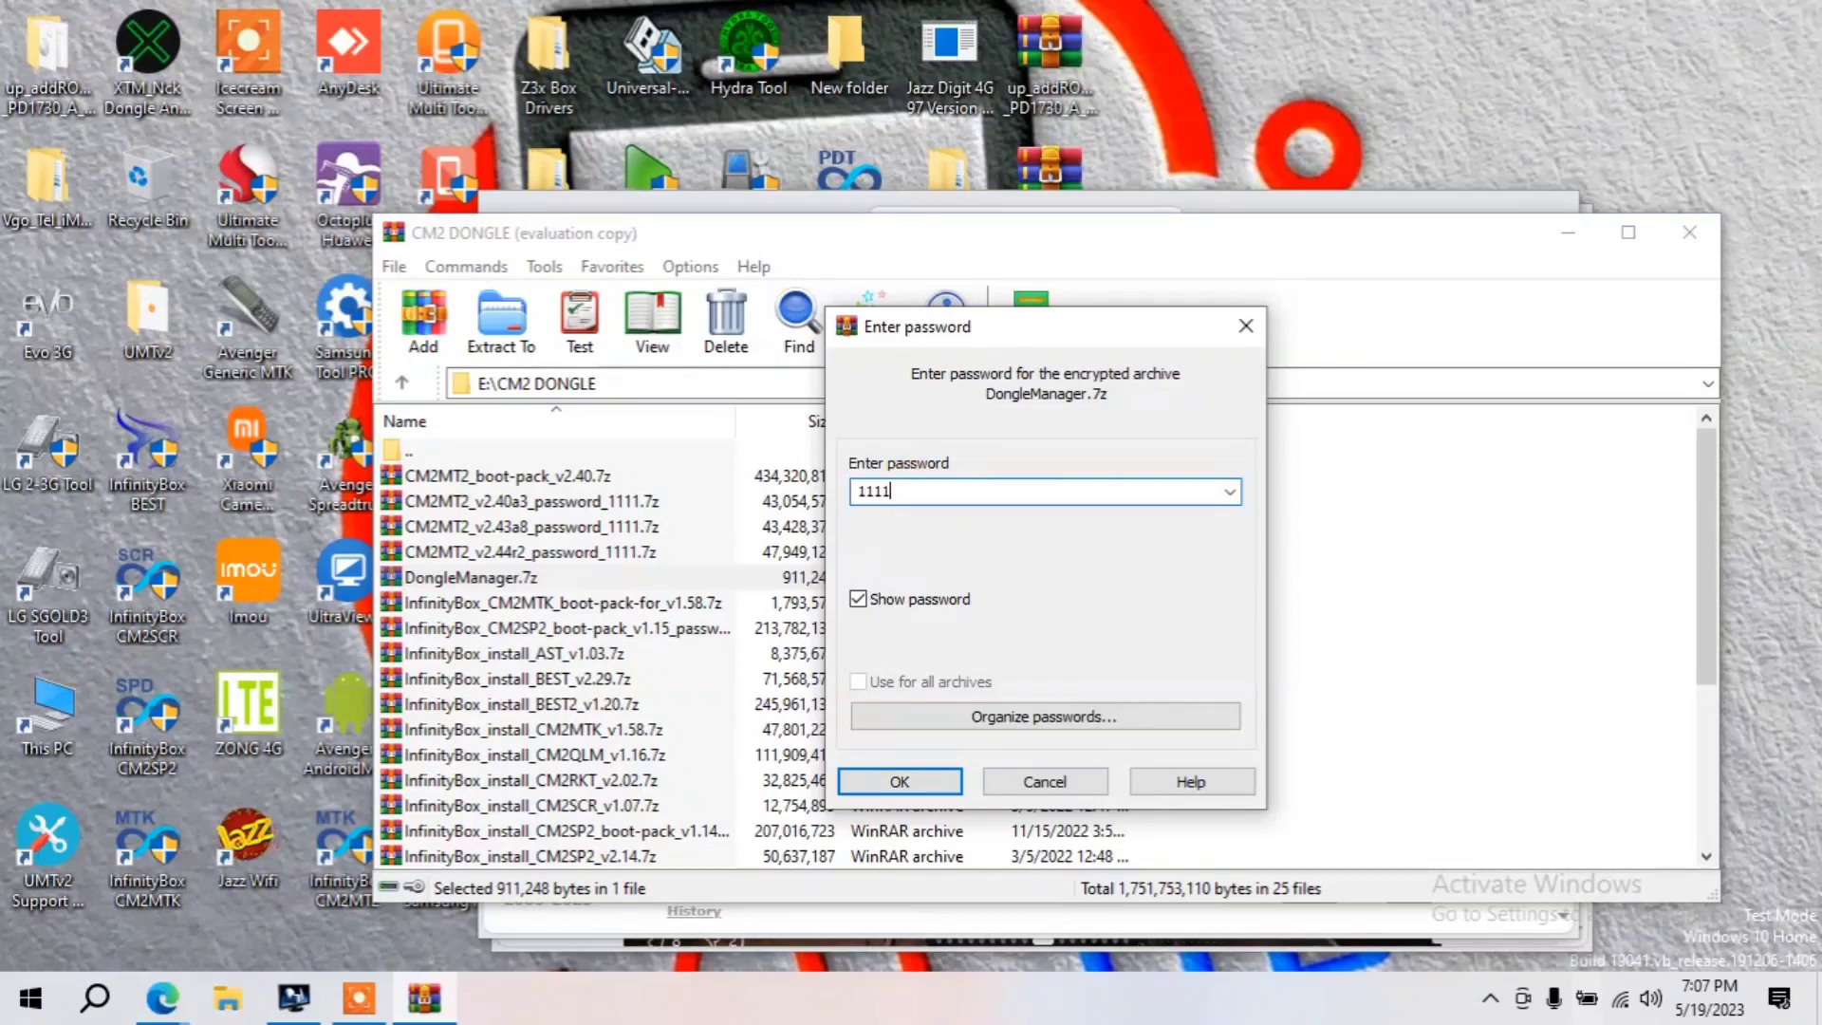
key(Return)
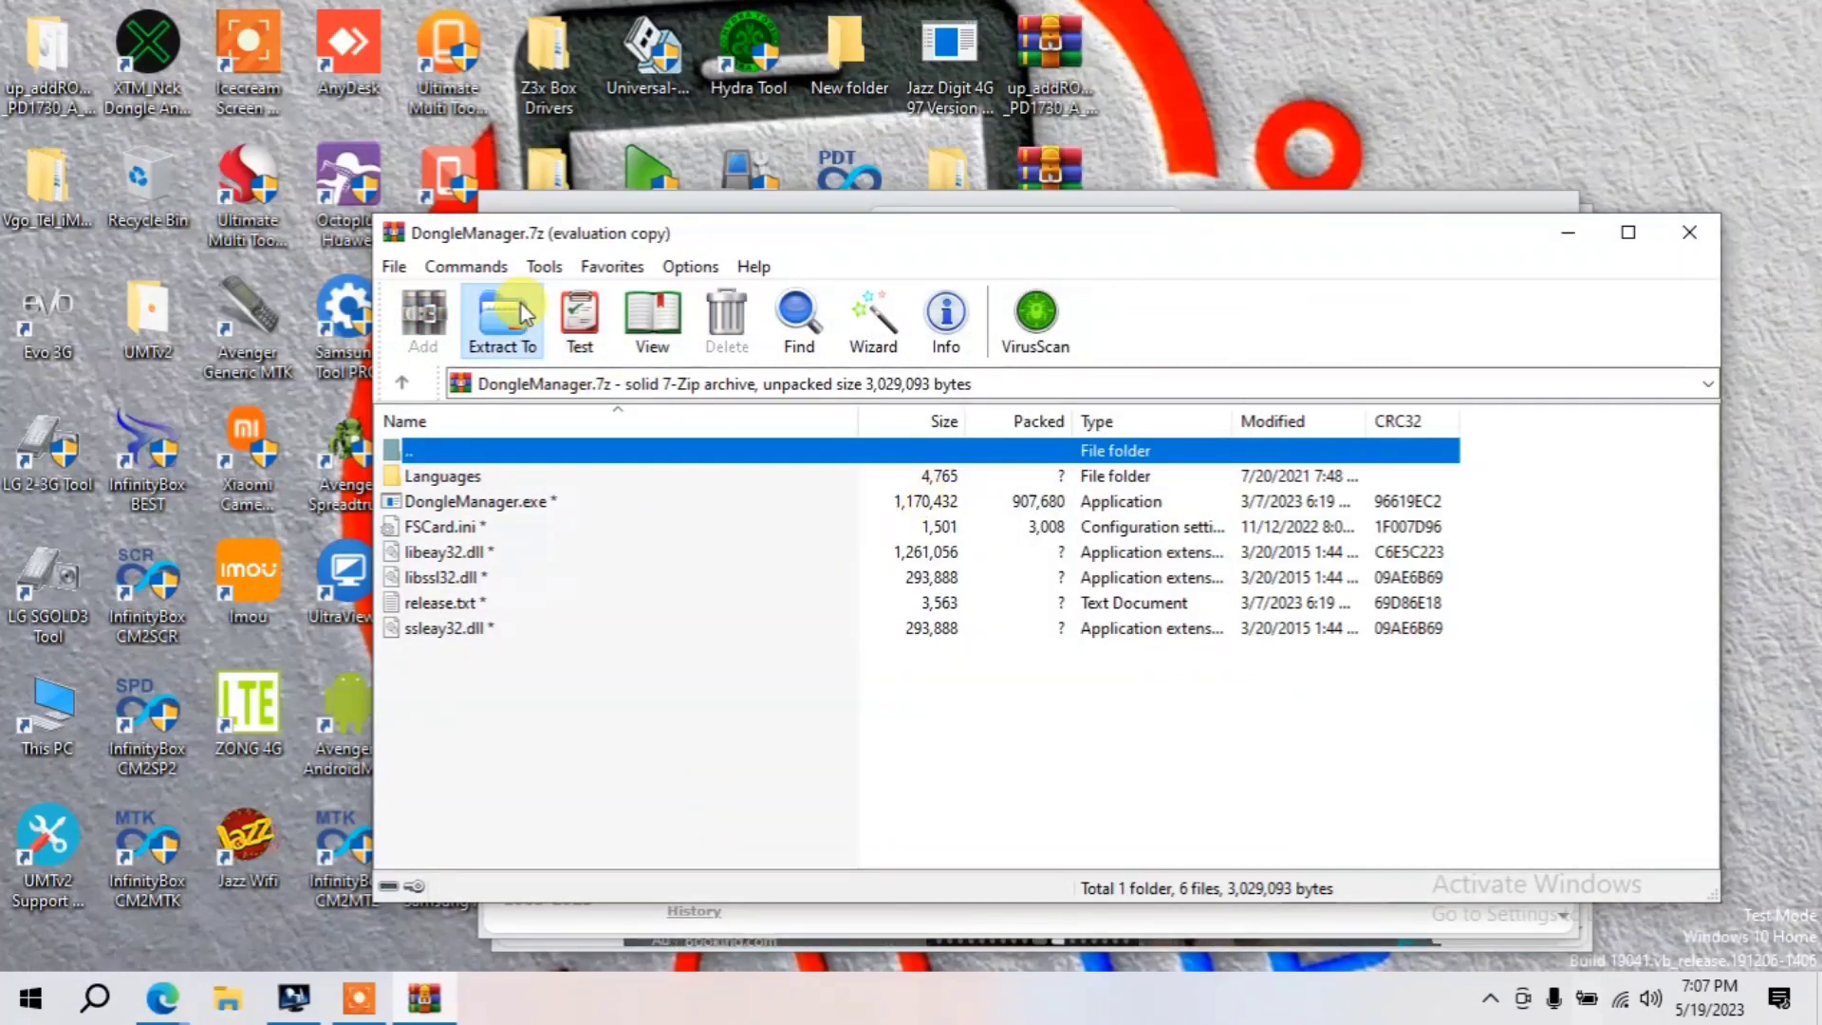
click(1118, 416)
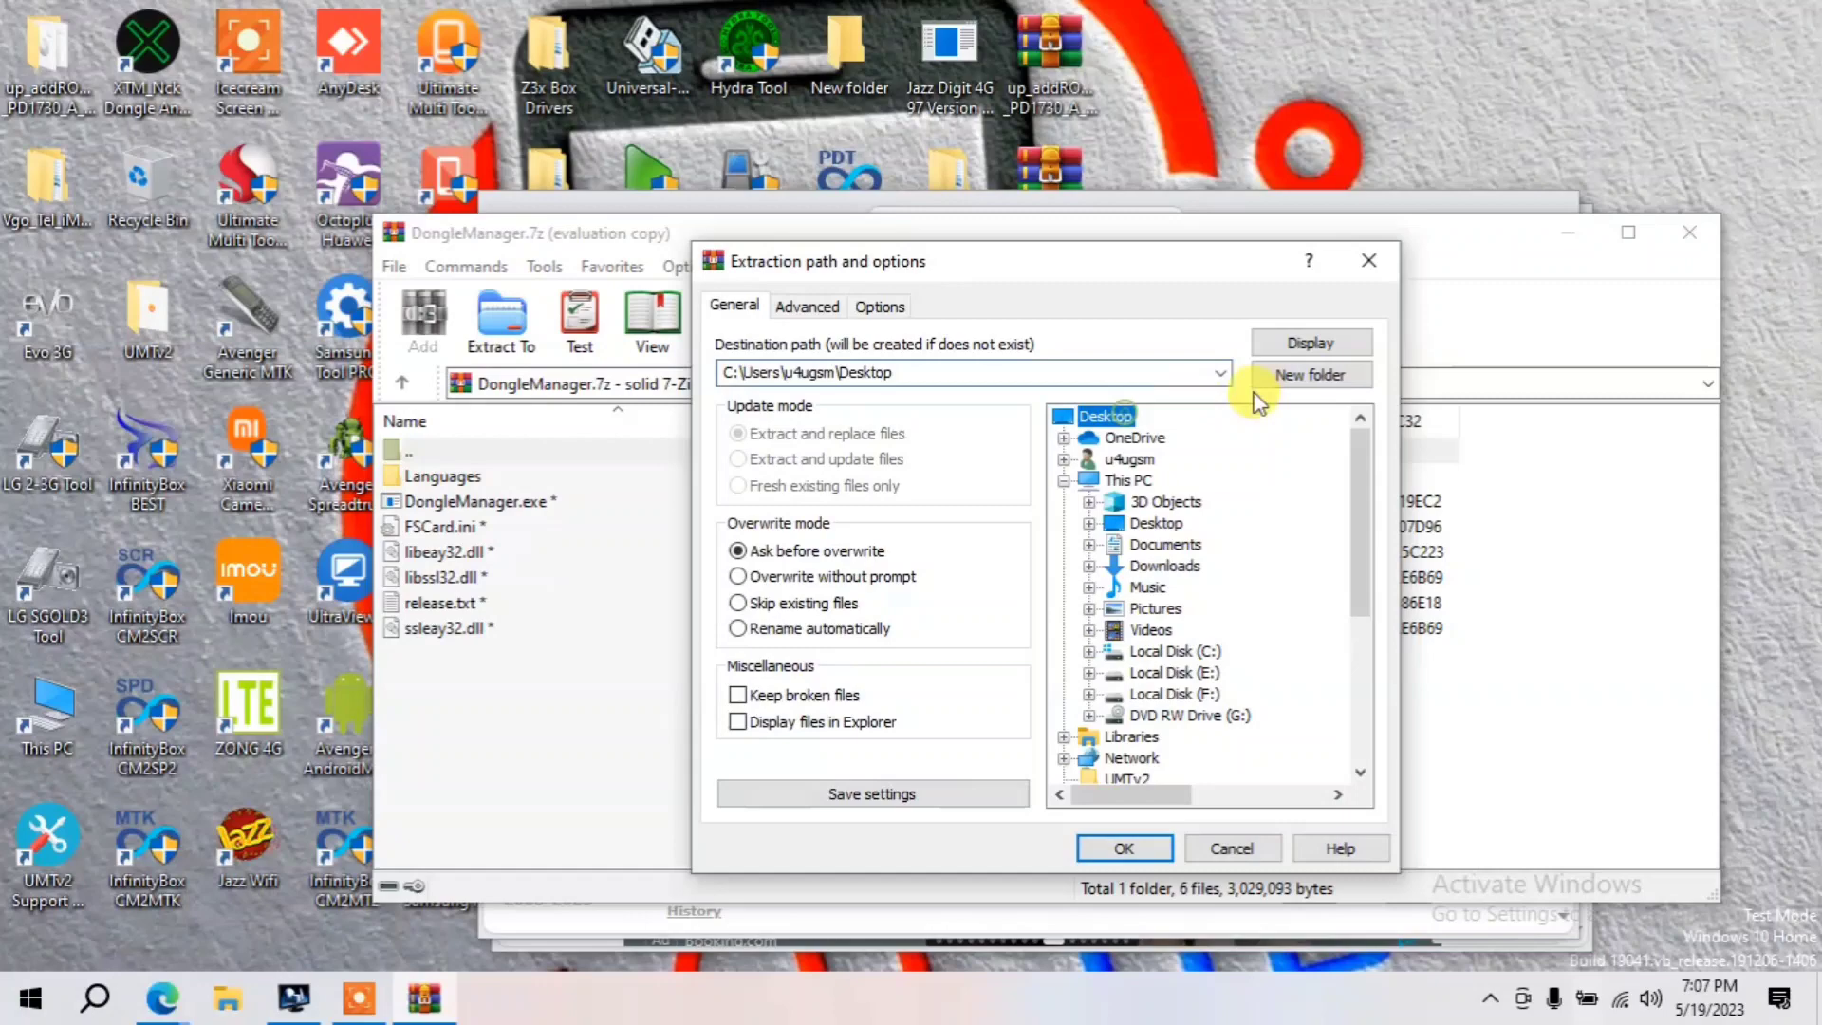
click(1310, 375)
click(1151, 849)
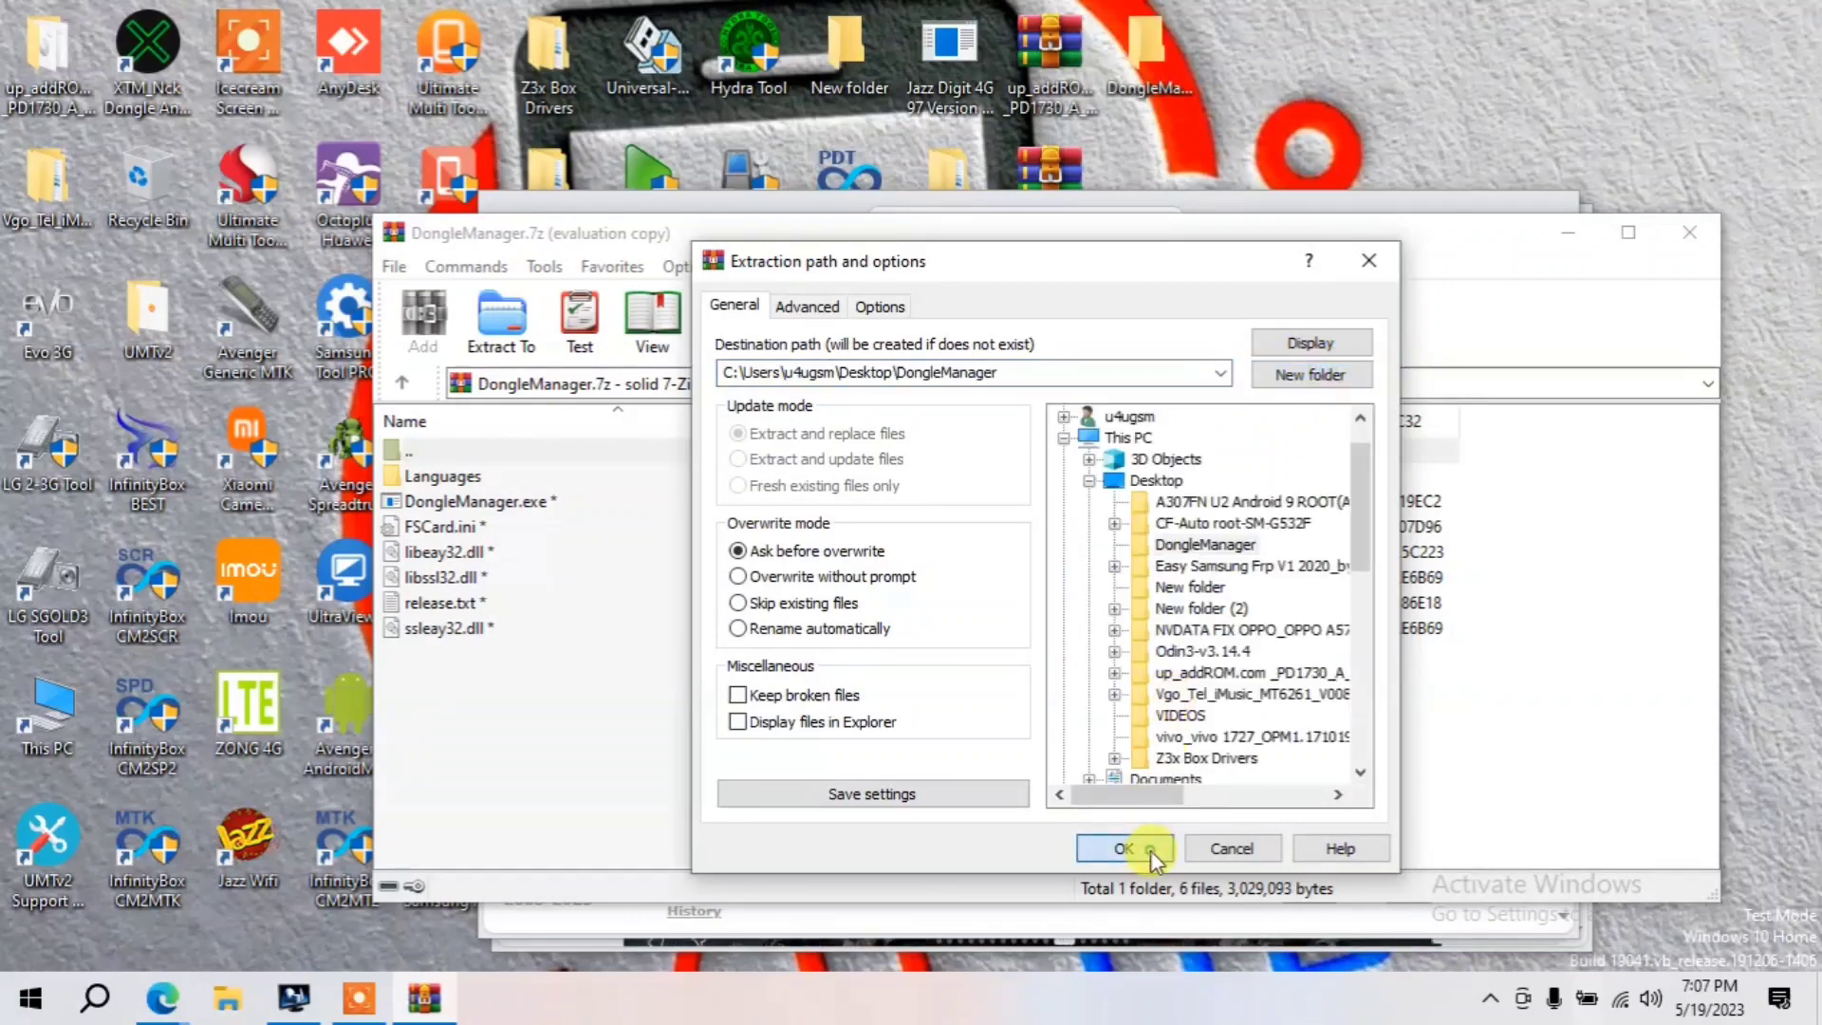
Close WinRAR and Edge, then open the DongleManager folder and select the program
click(1687, 233)
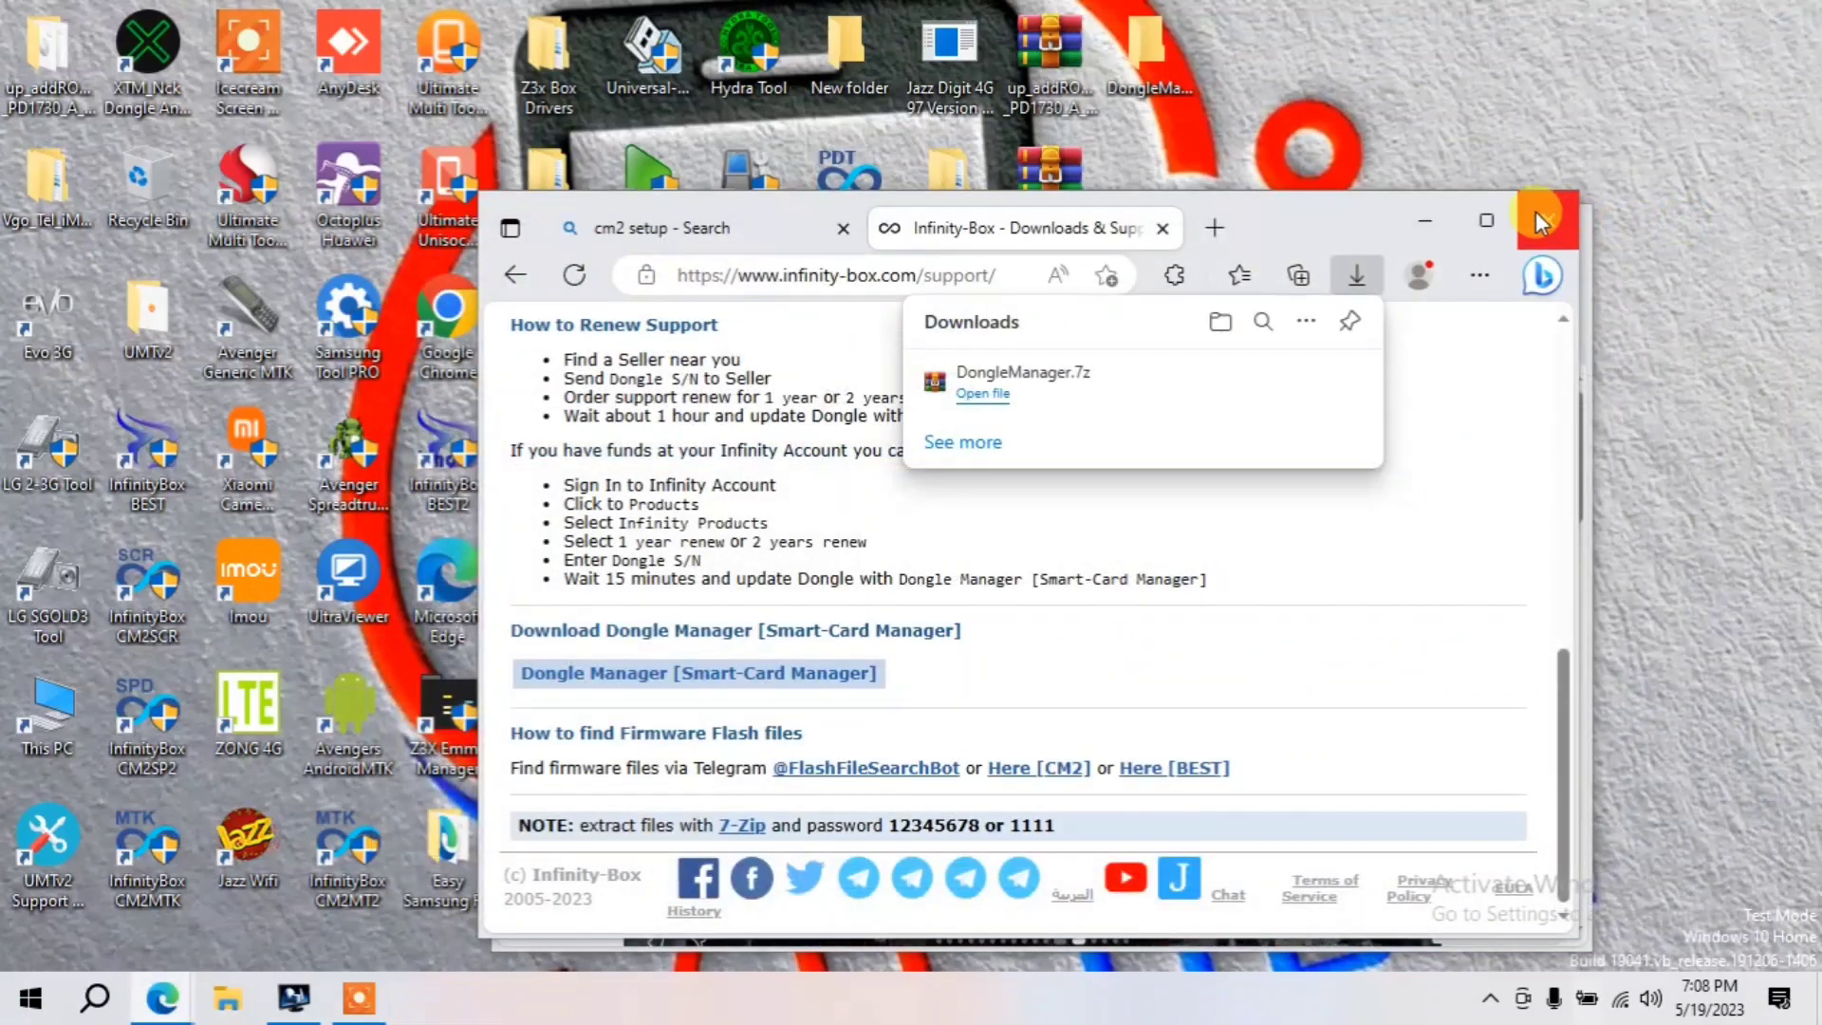
click(1567, 225)
click(1565, 222)
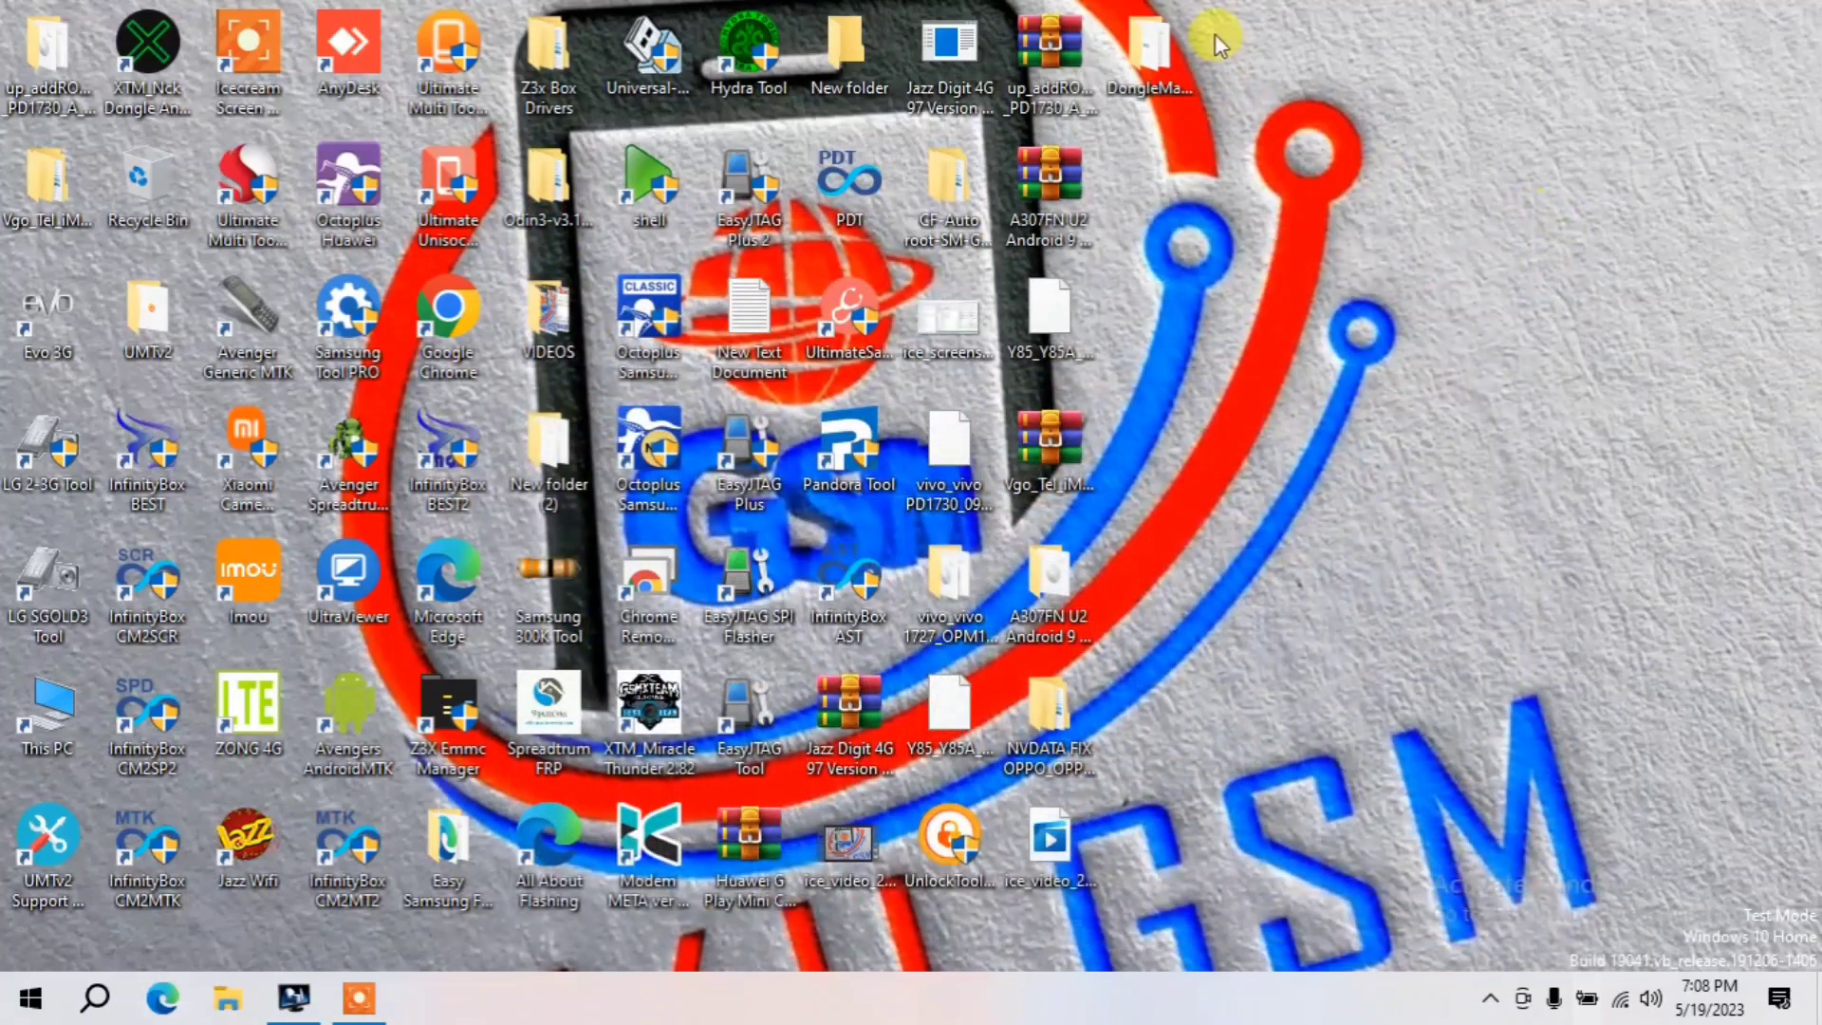
double_click(1129, 59)
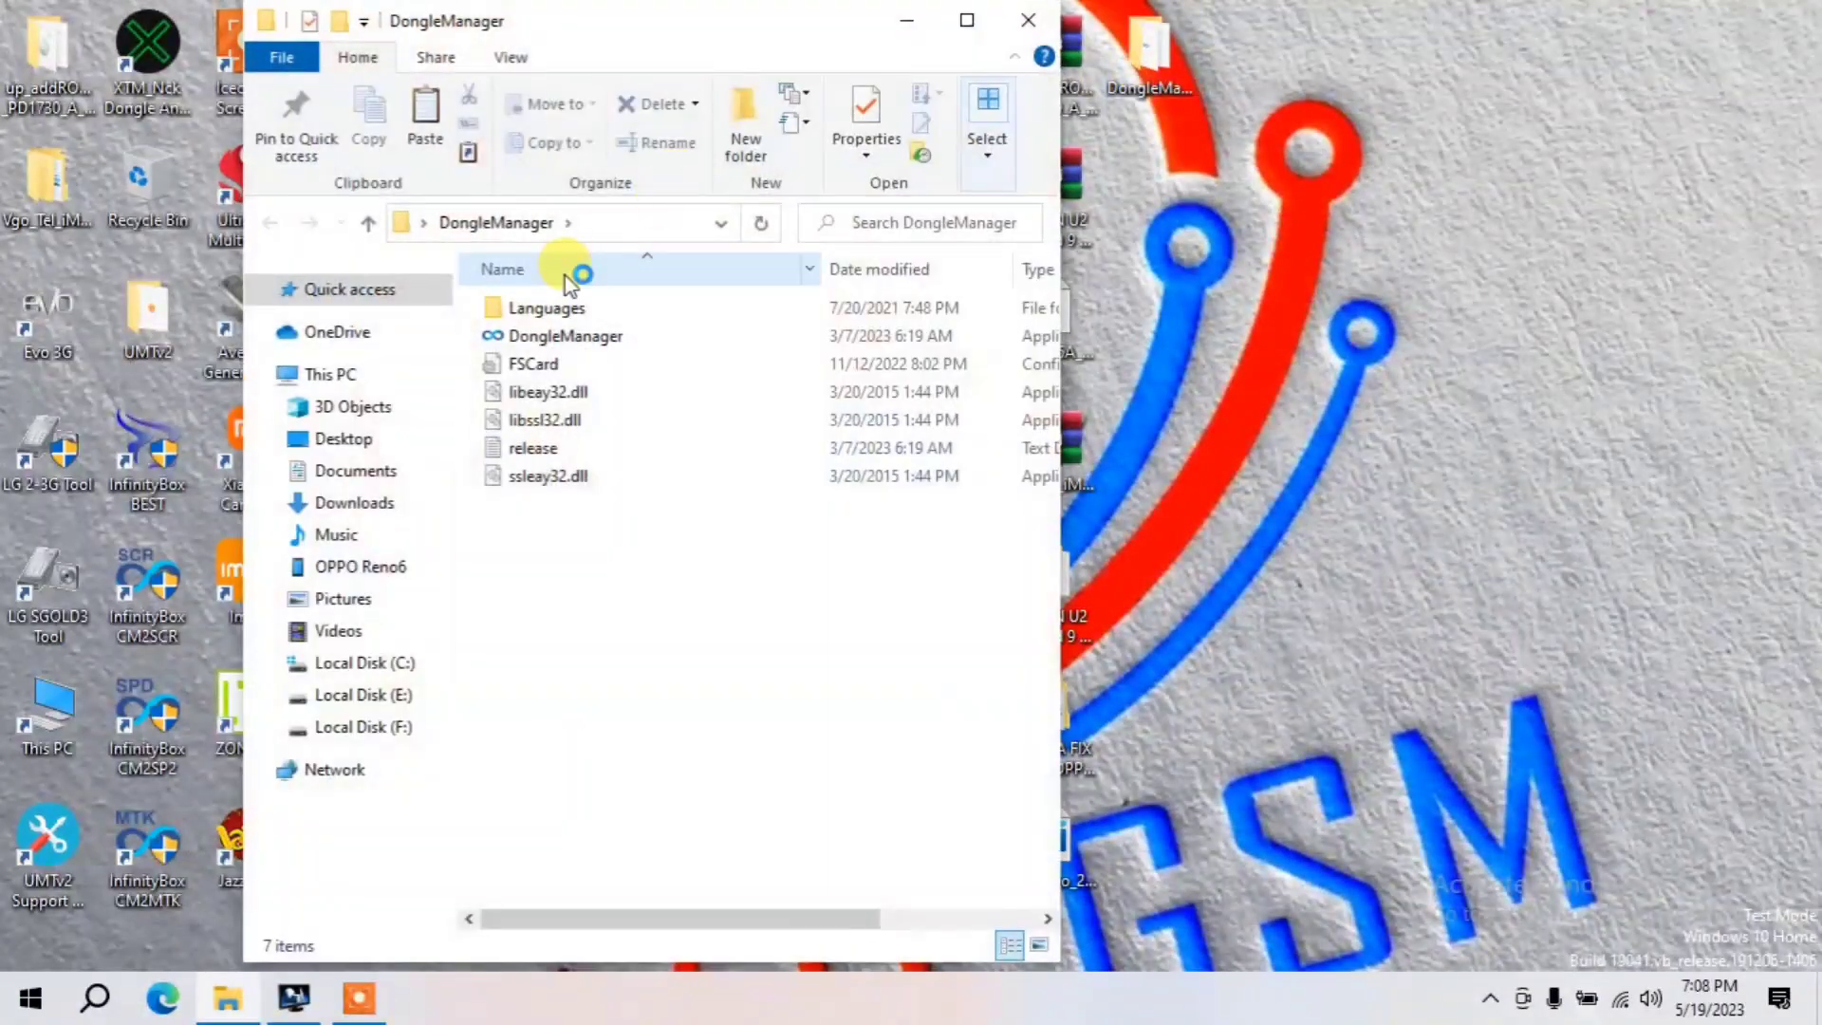
click(569, 336)
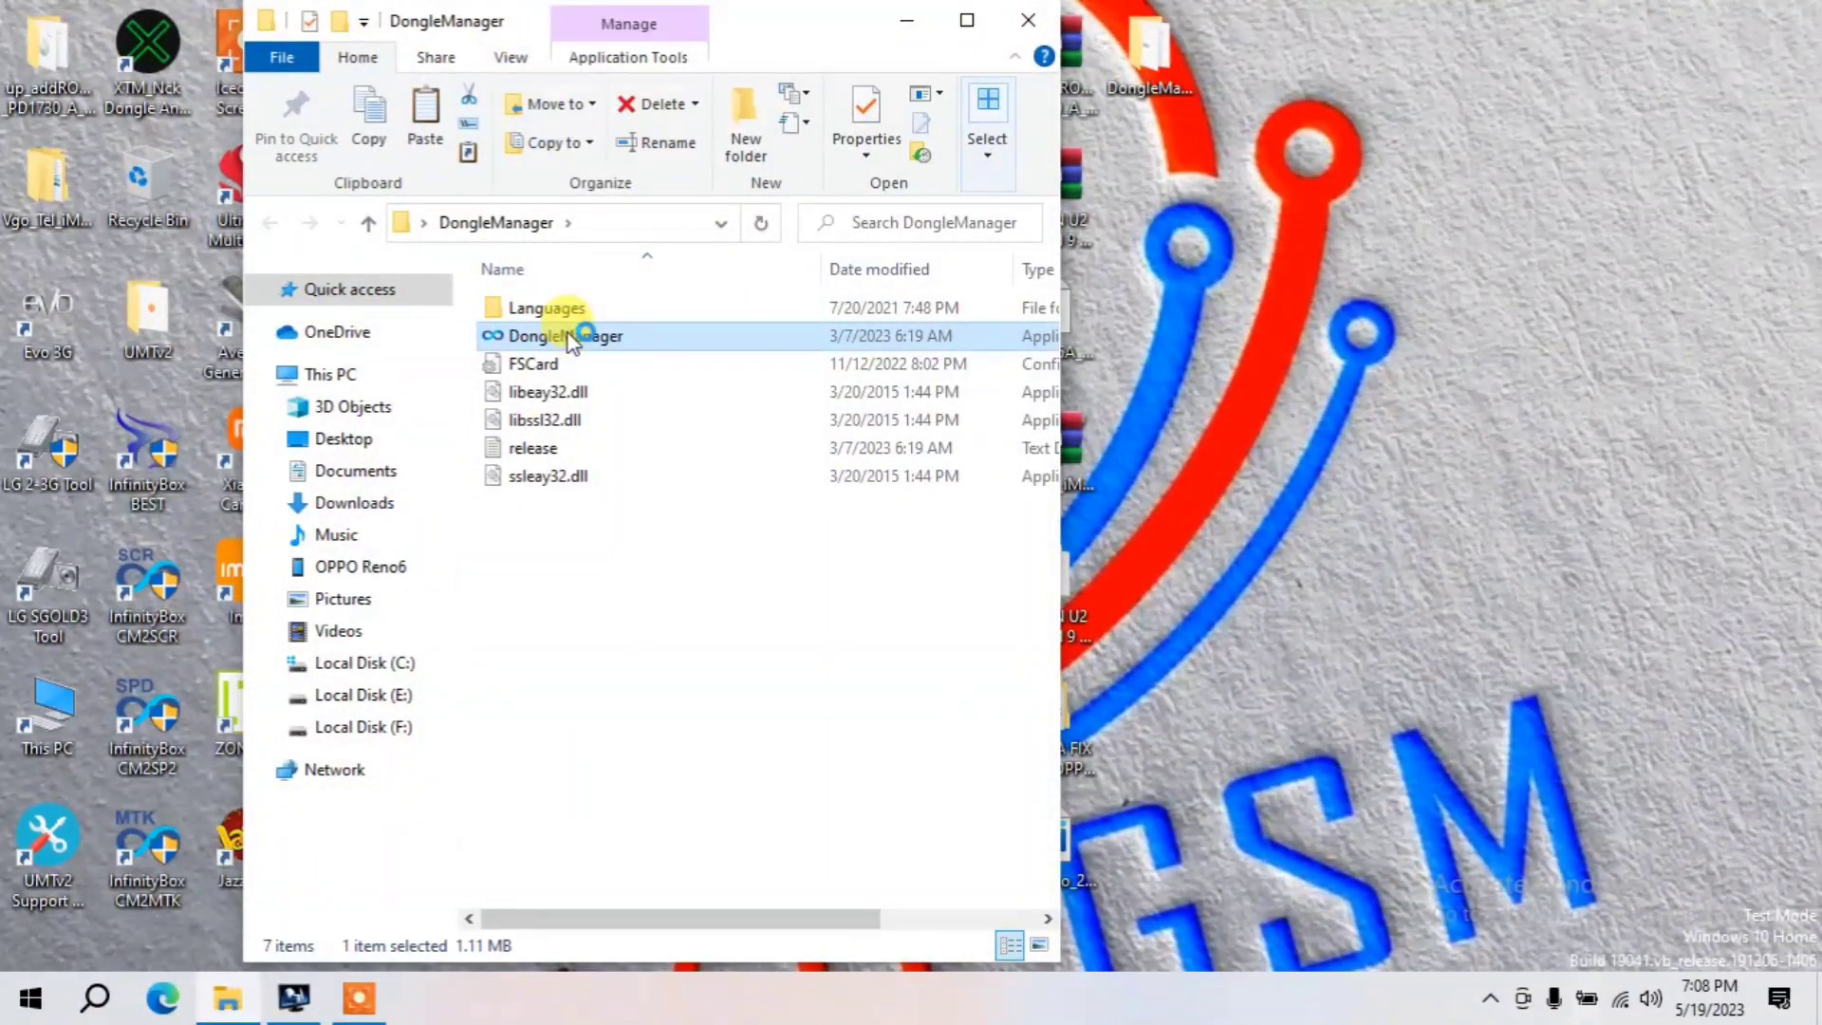
Launch DongleManager.exe, run Update on the Update Firmware page, and close it when finished
double_click(570, 338)
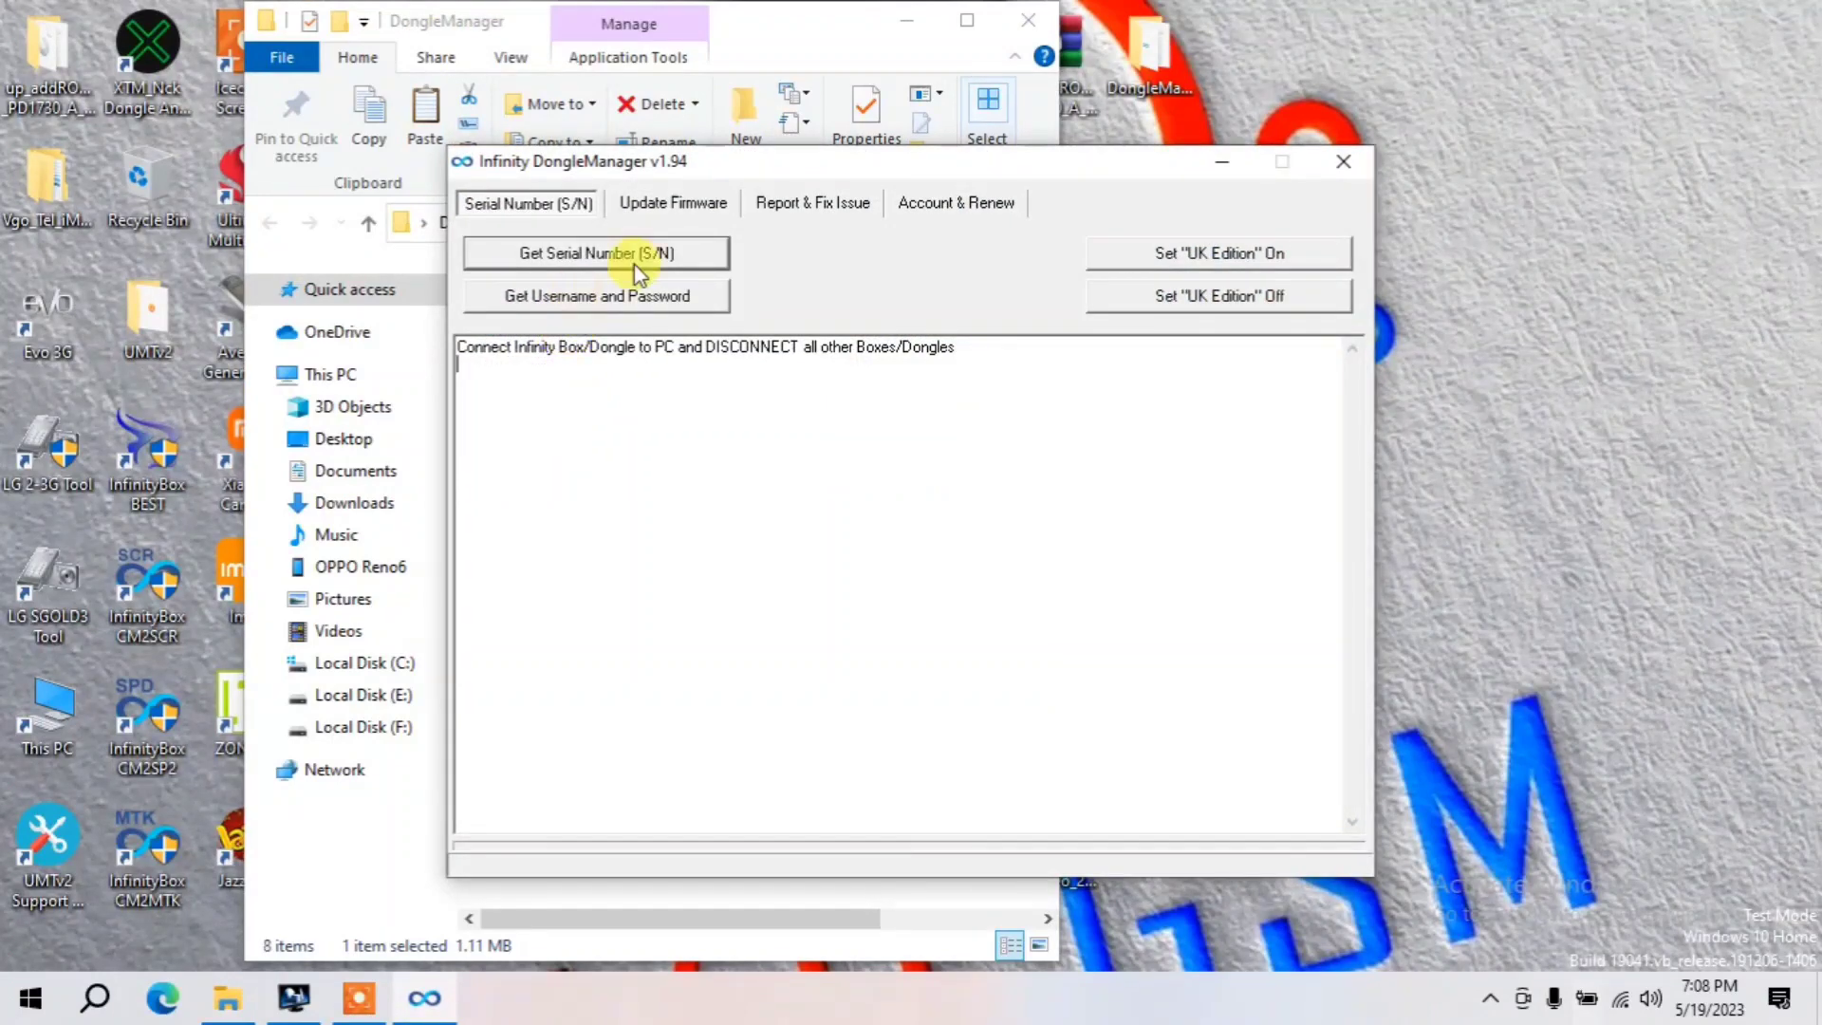
click(675, 206)
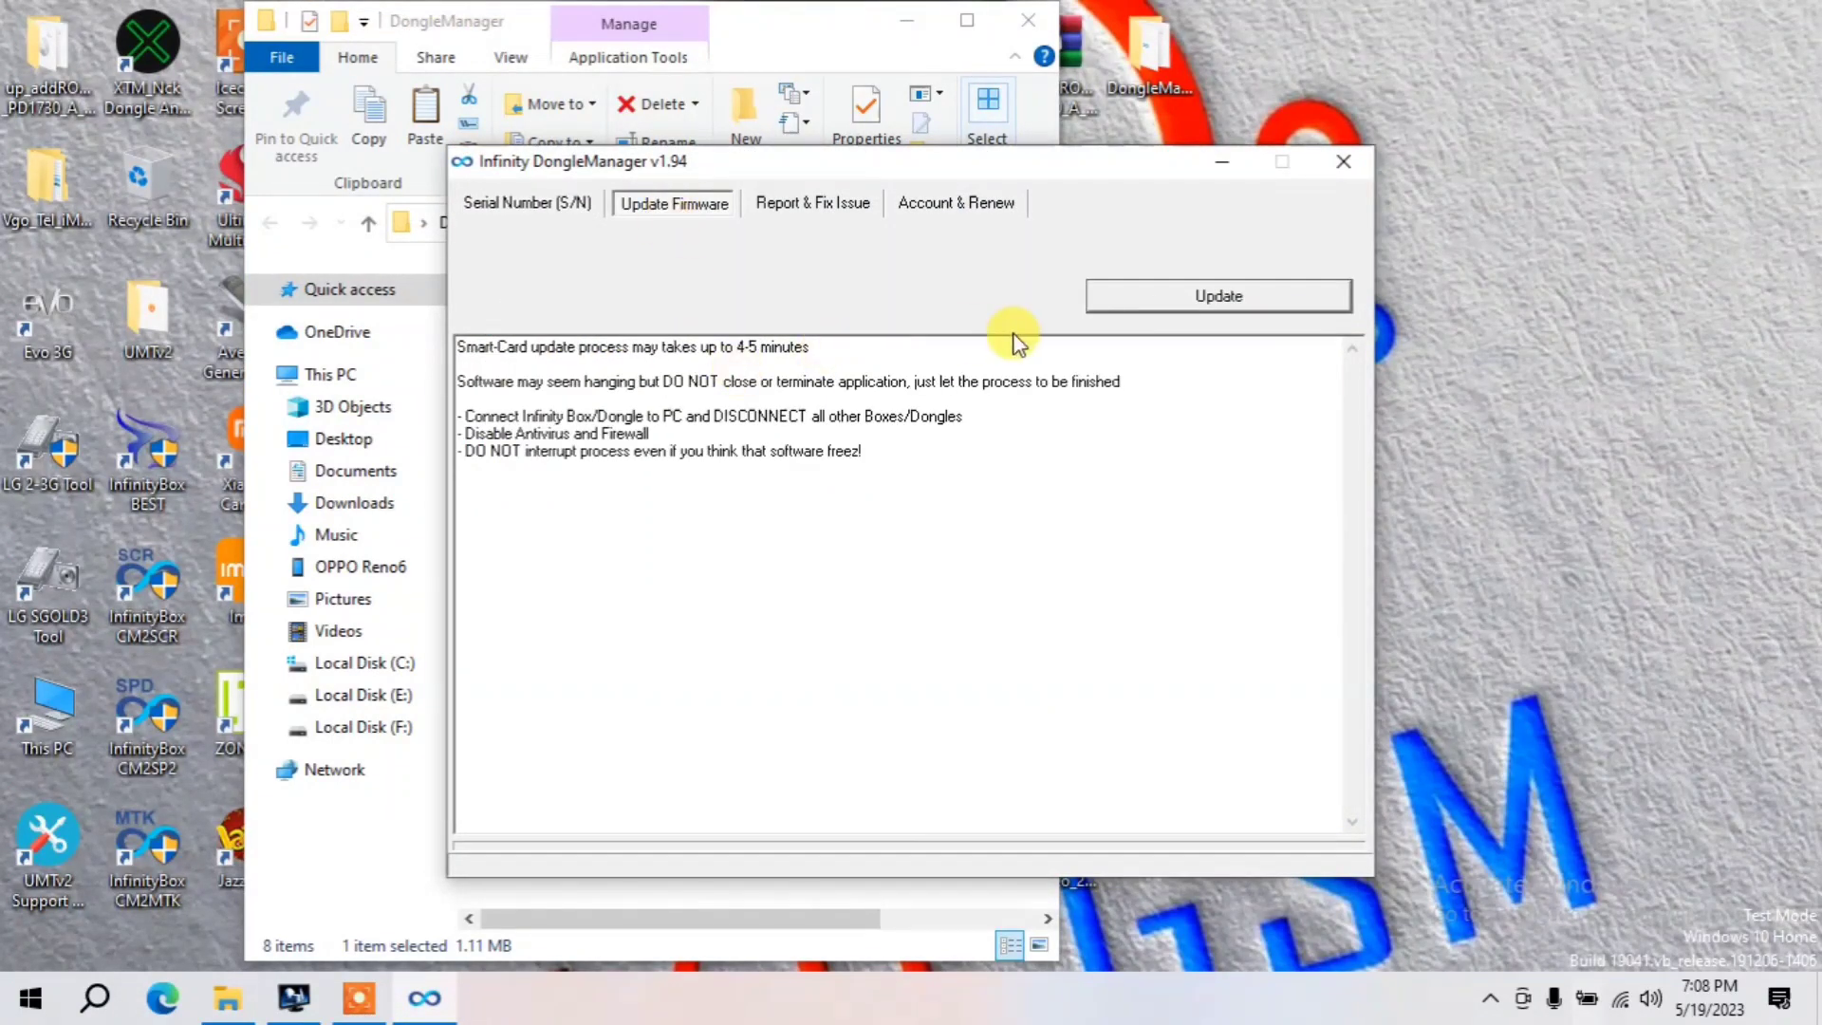
click(1180, 311)
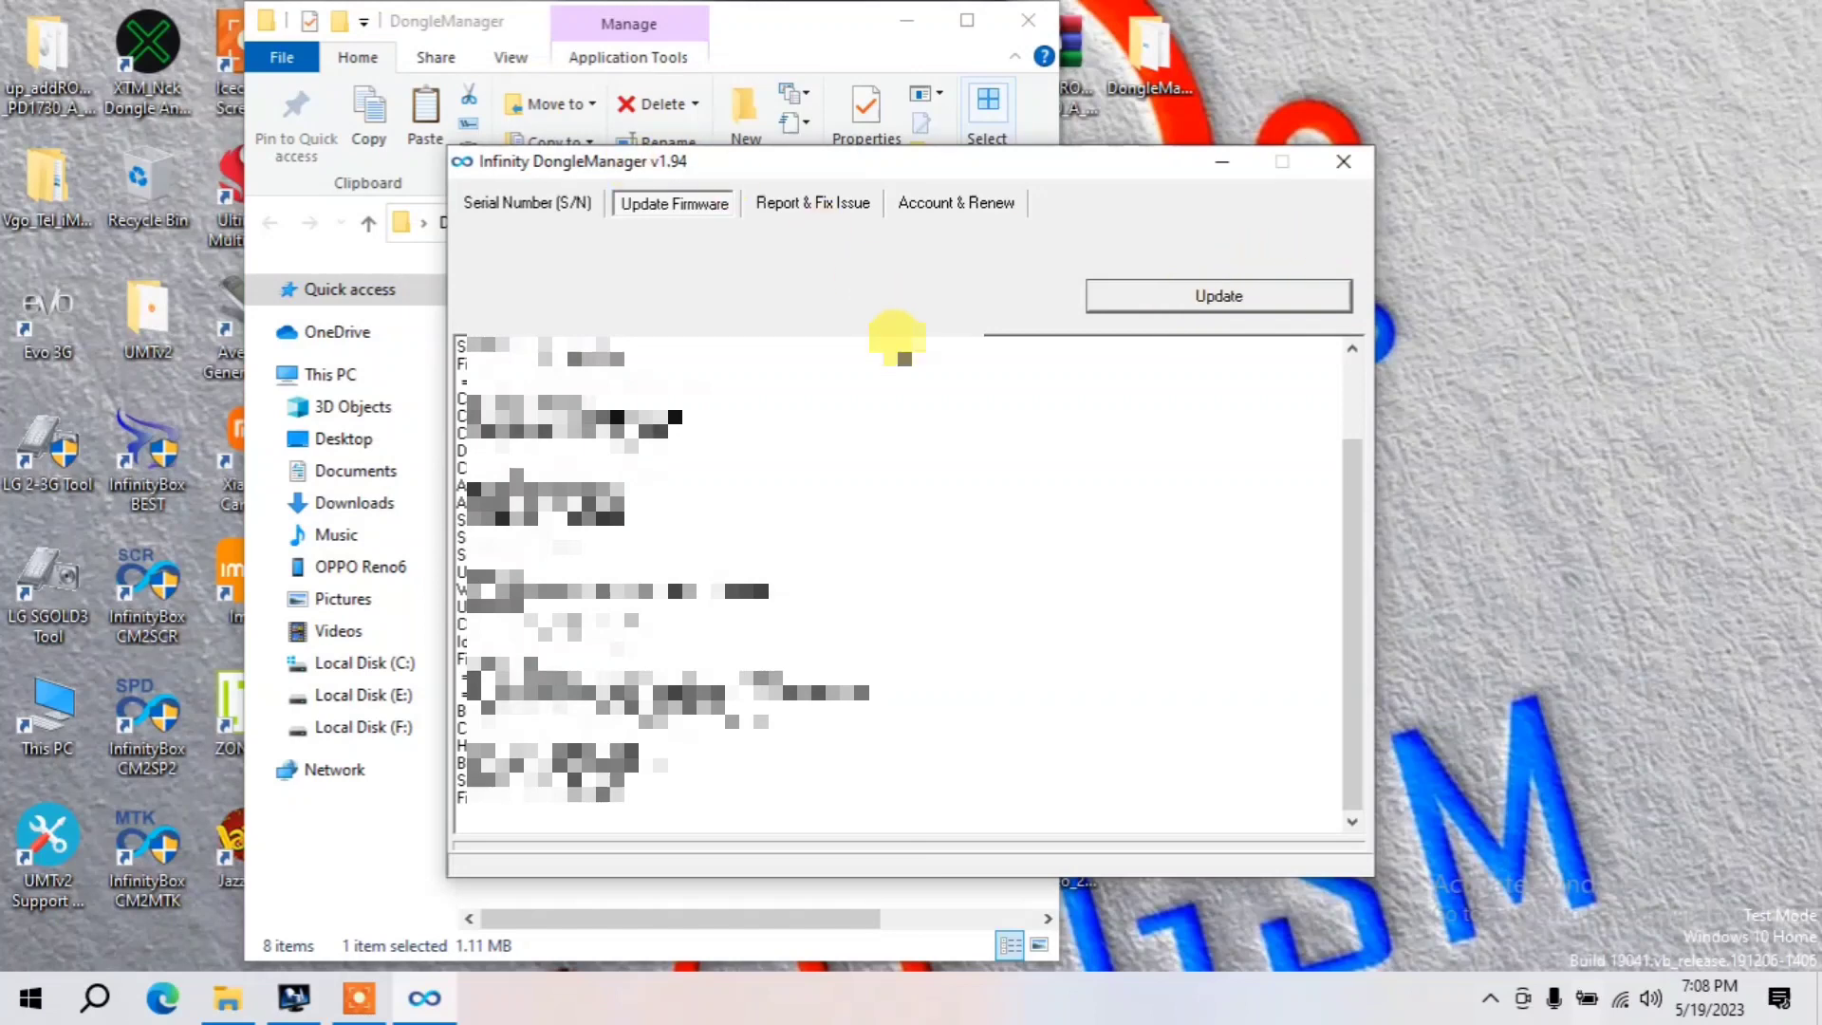
click(1350, 167)
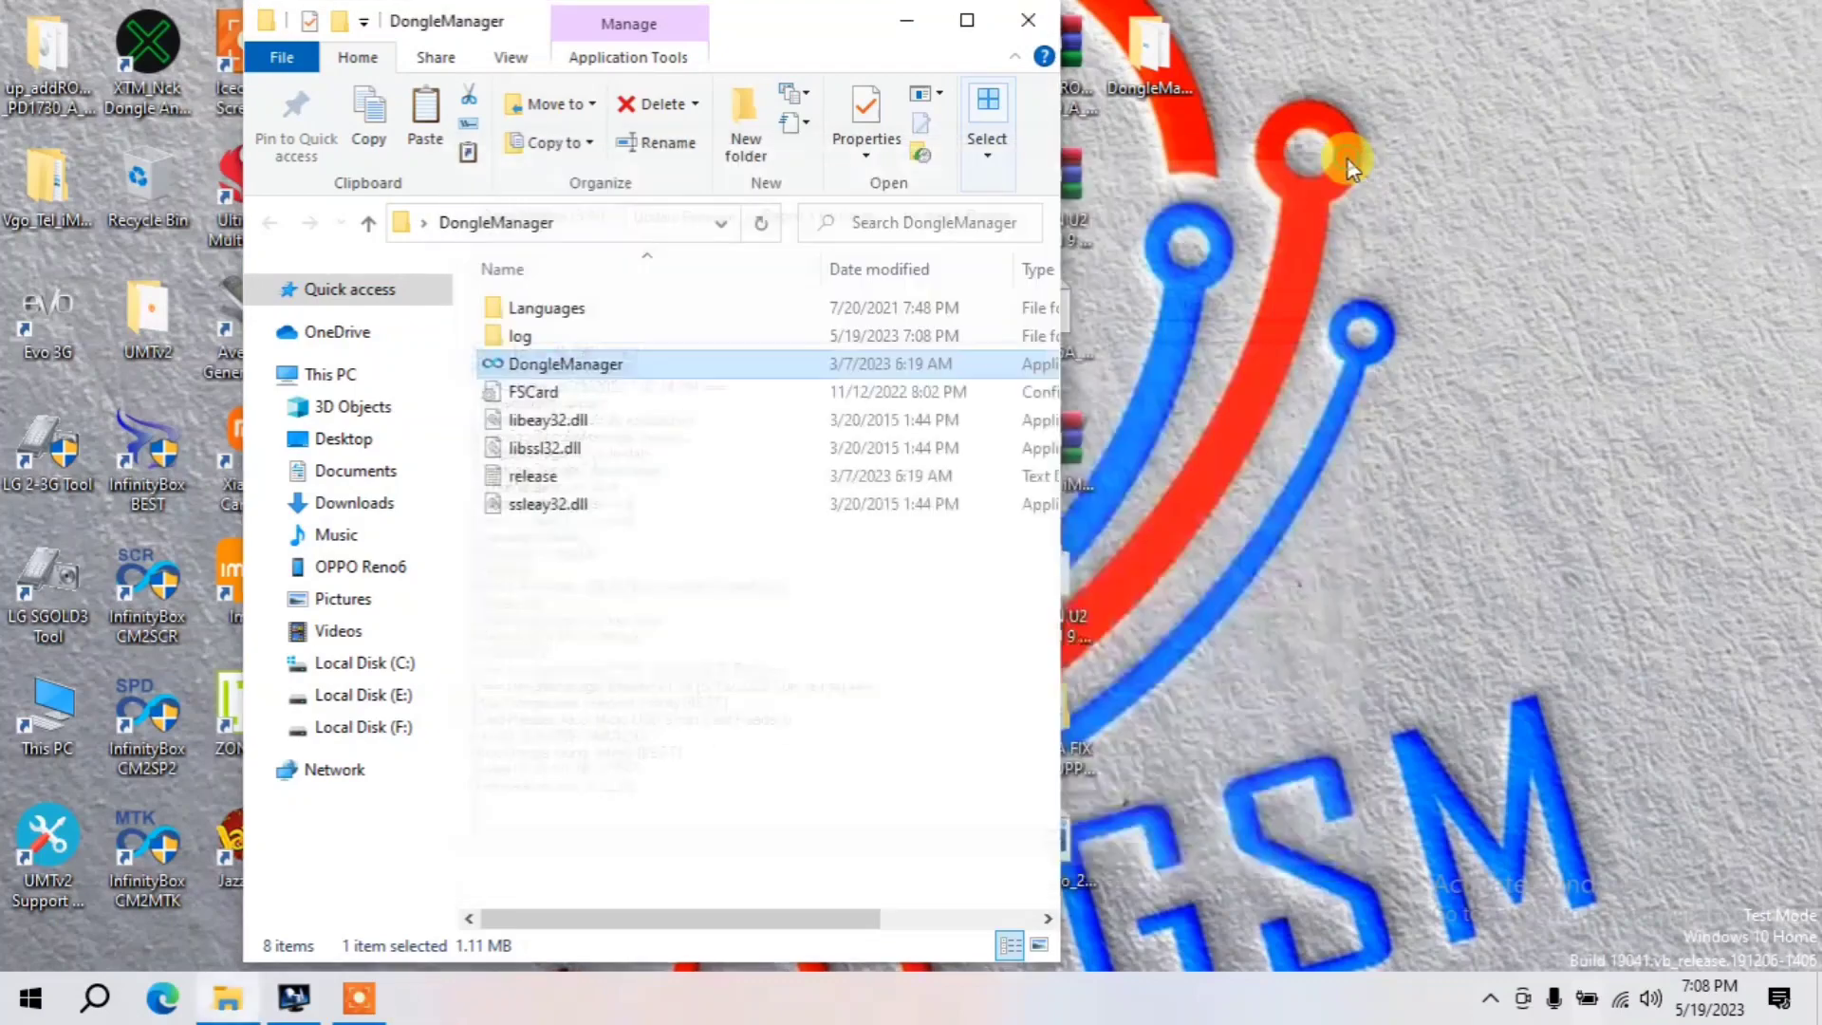
Close the DongleManager folder window and refresh the desktop from its context menu
click(1003, 18)
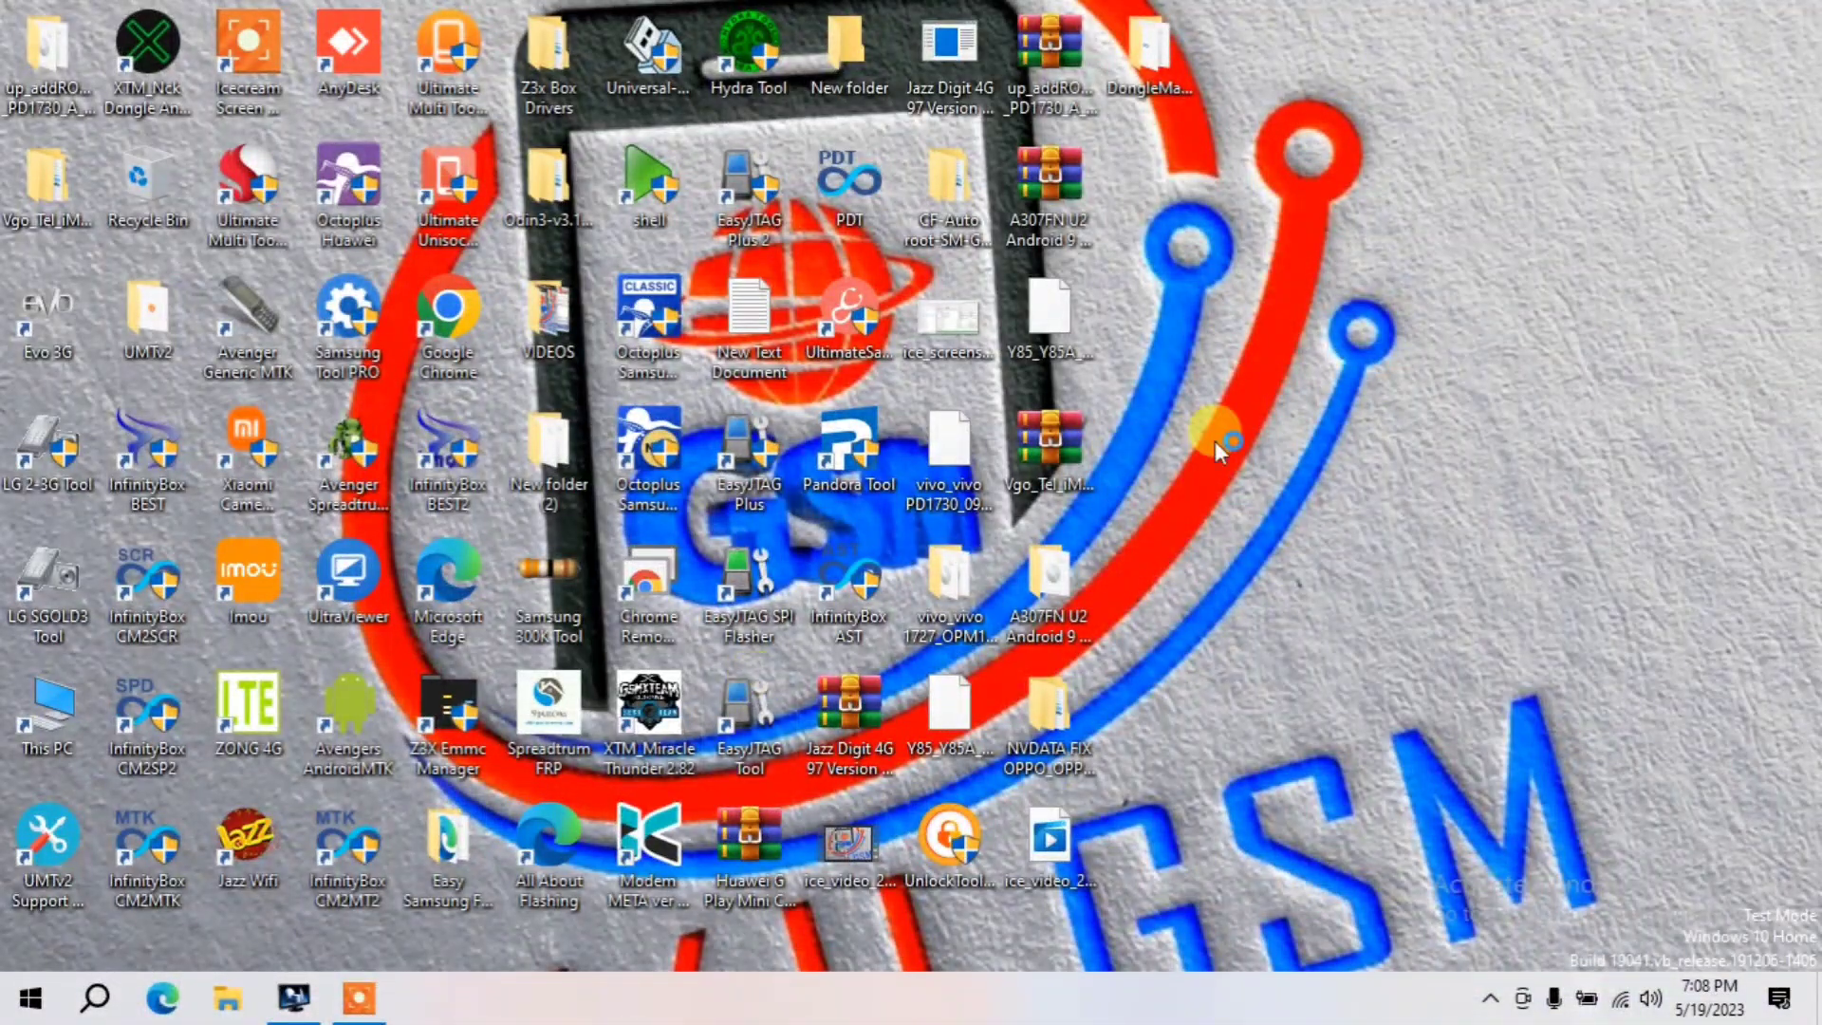
right_click(1215, 439)
click(1328, 526)
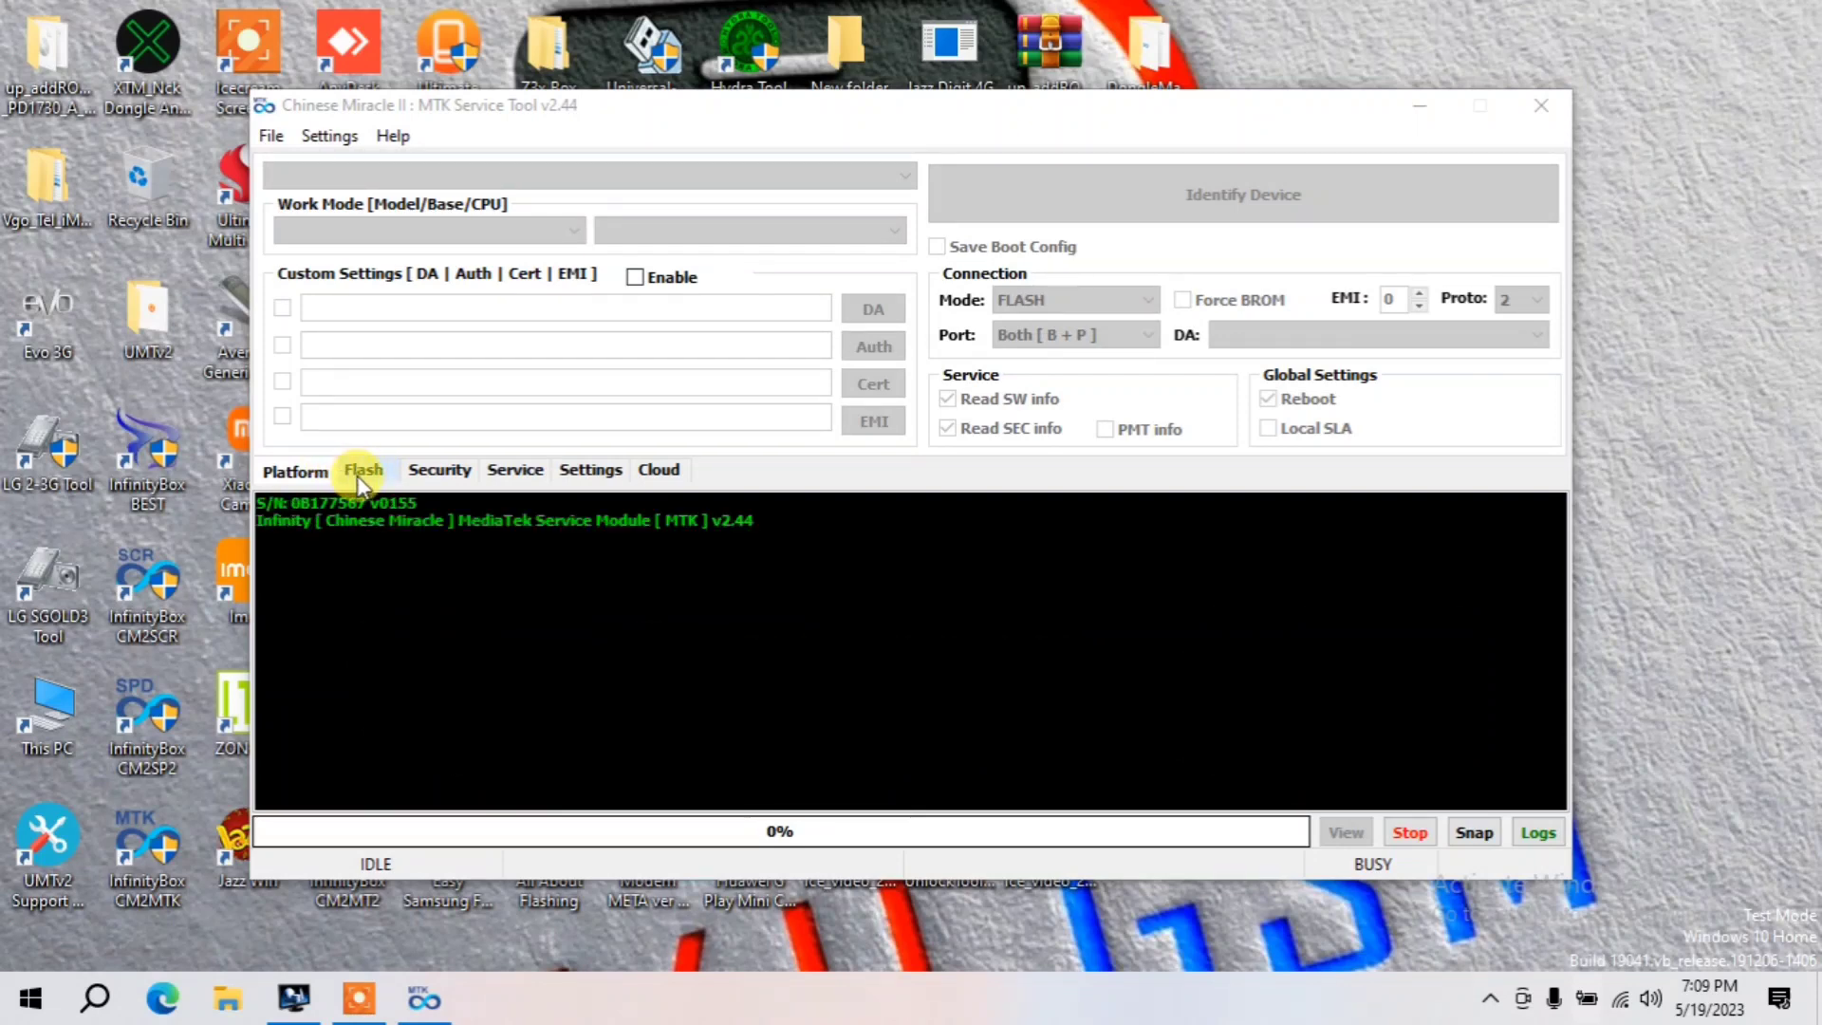
Browse the Flash, Security, Service and Settings pages, returning to the Platform page
click(363, 475)
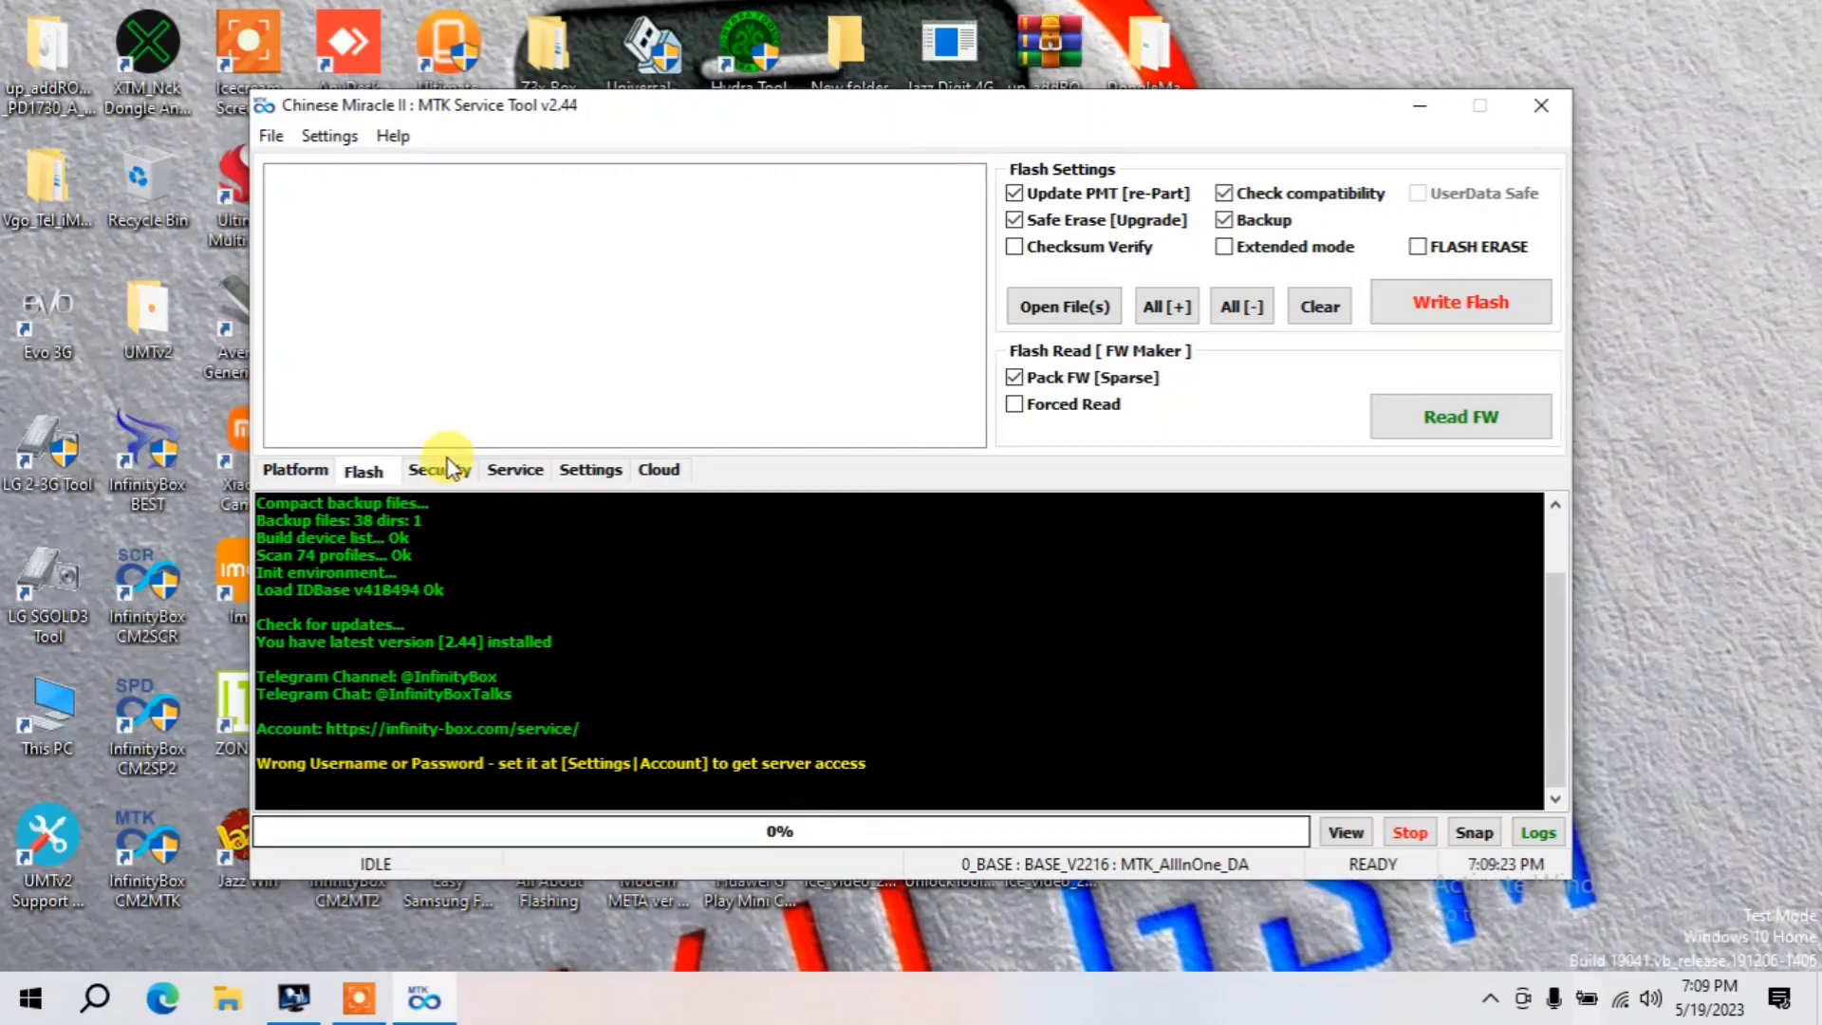
click(458, 473)
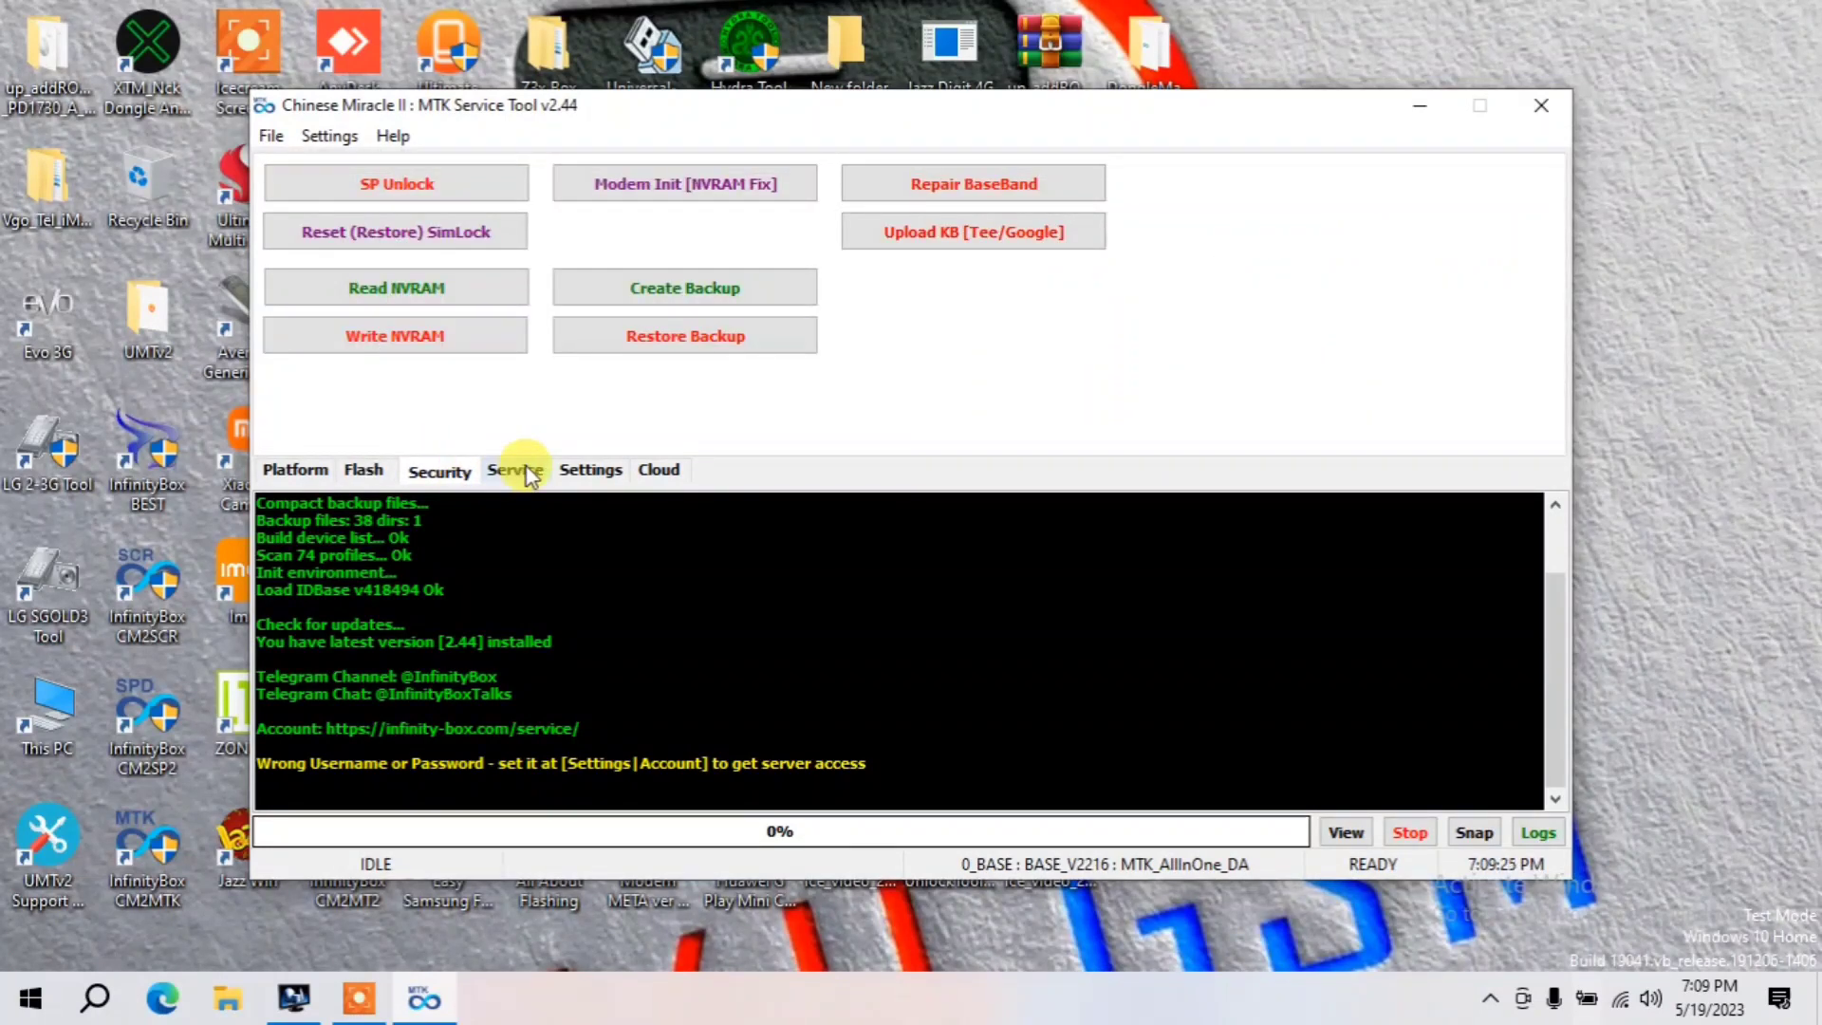
click(522, 474)
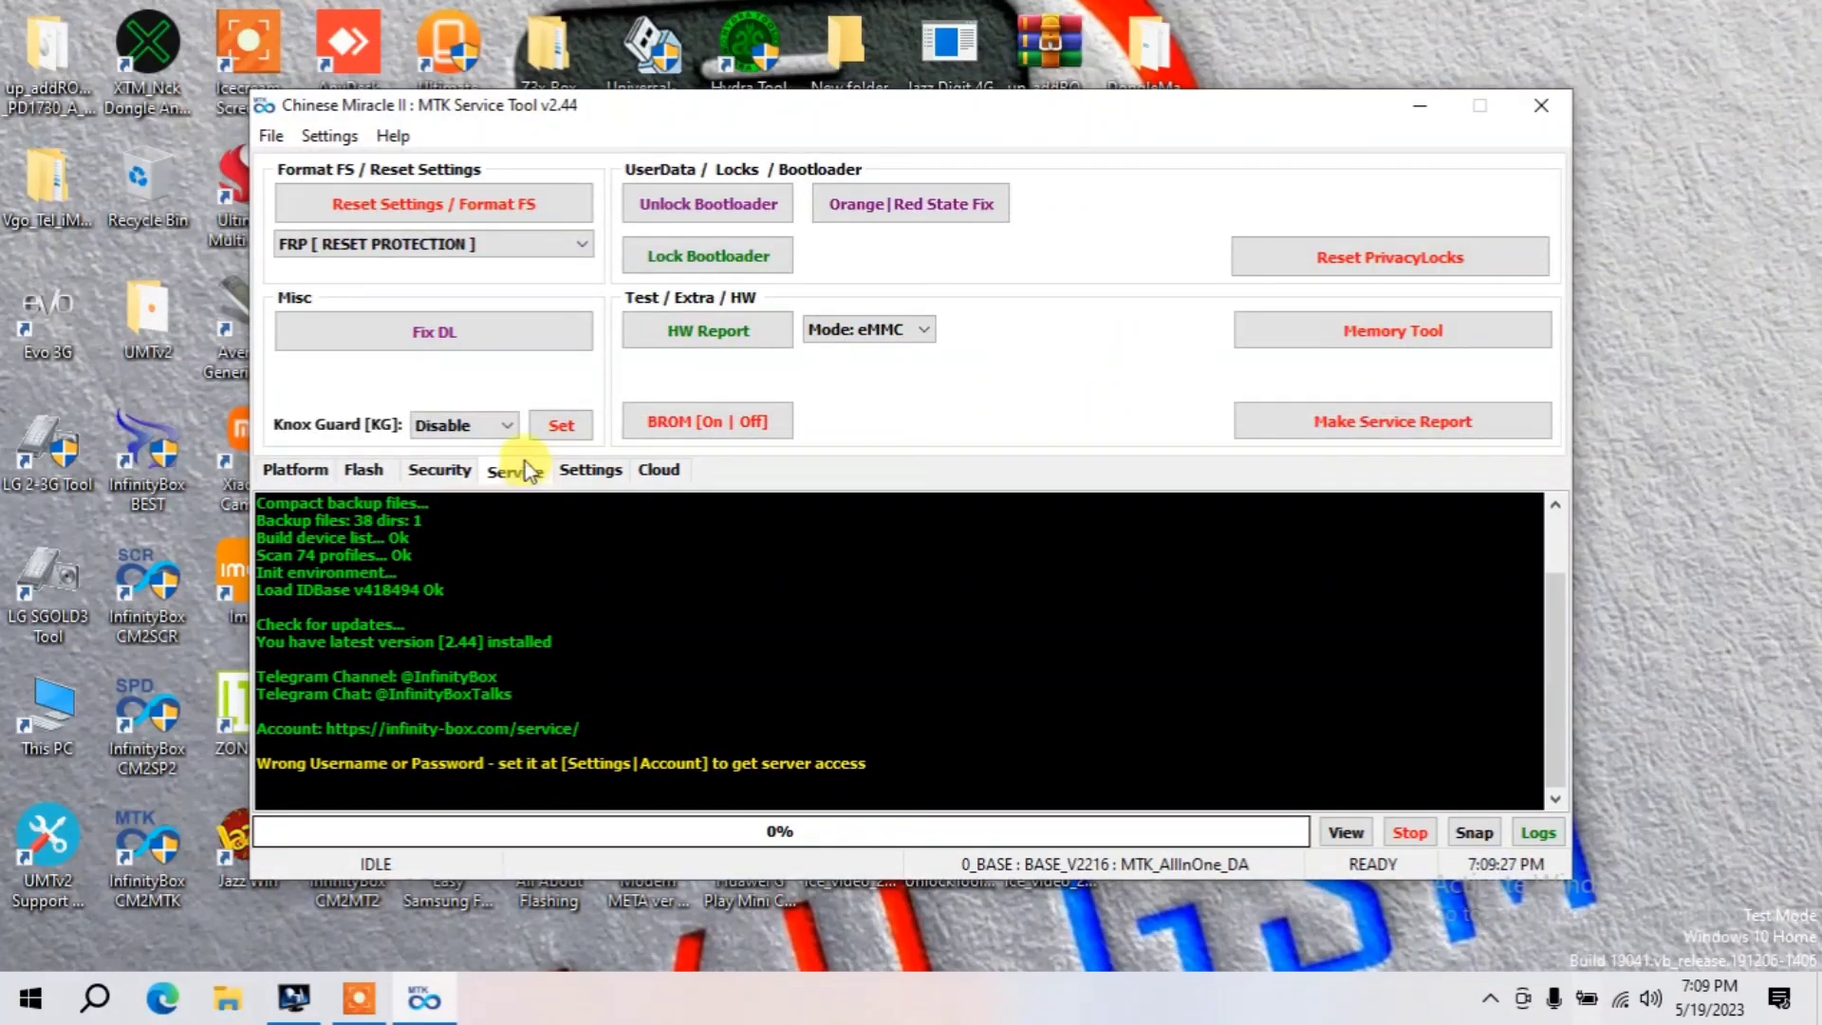
click(577, 472)
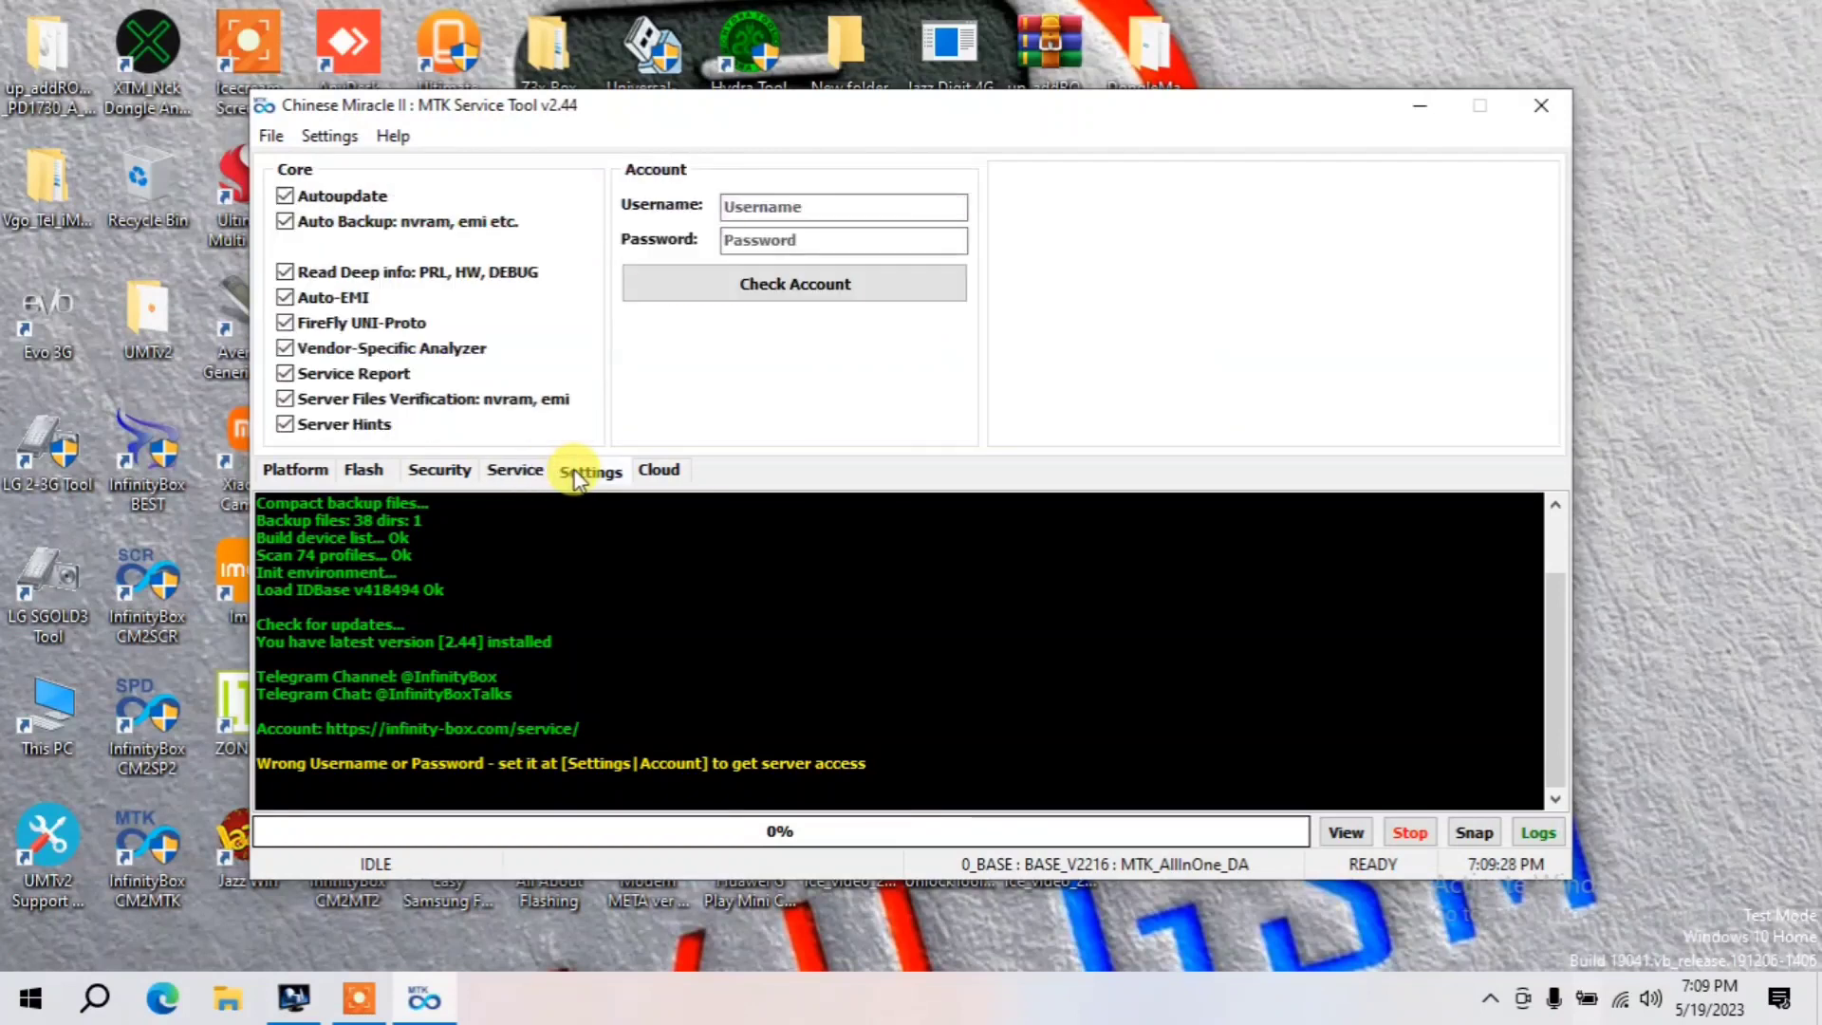
click(453, 476)
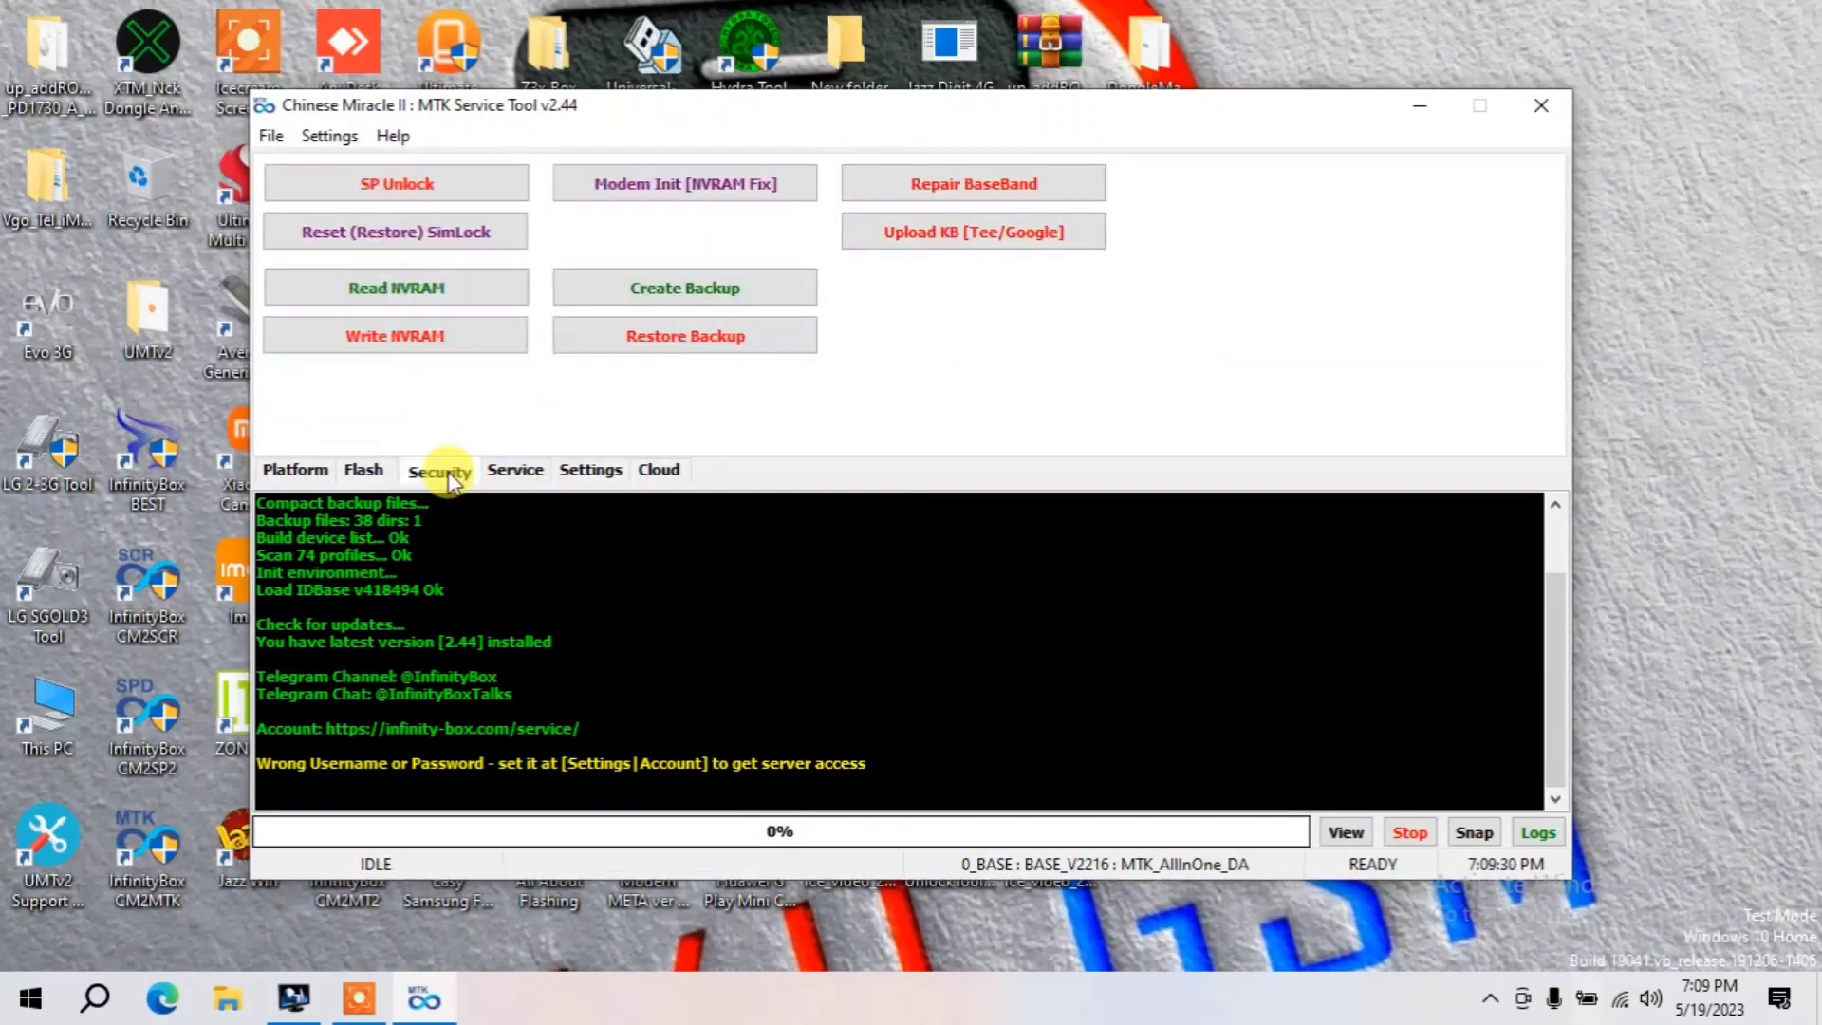
click(368, 475)
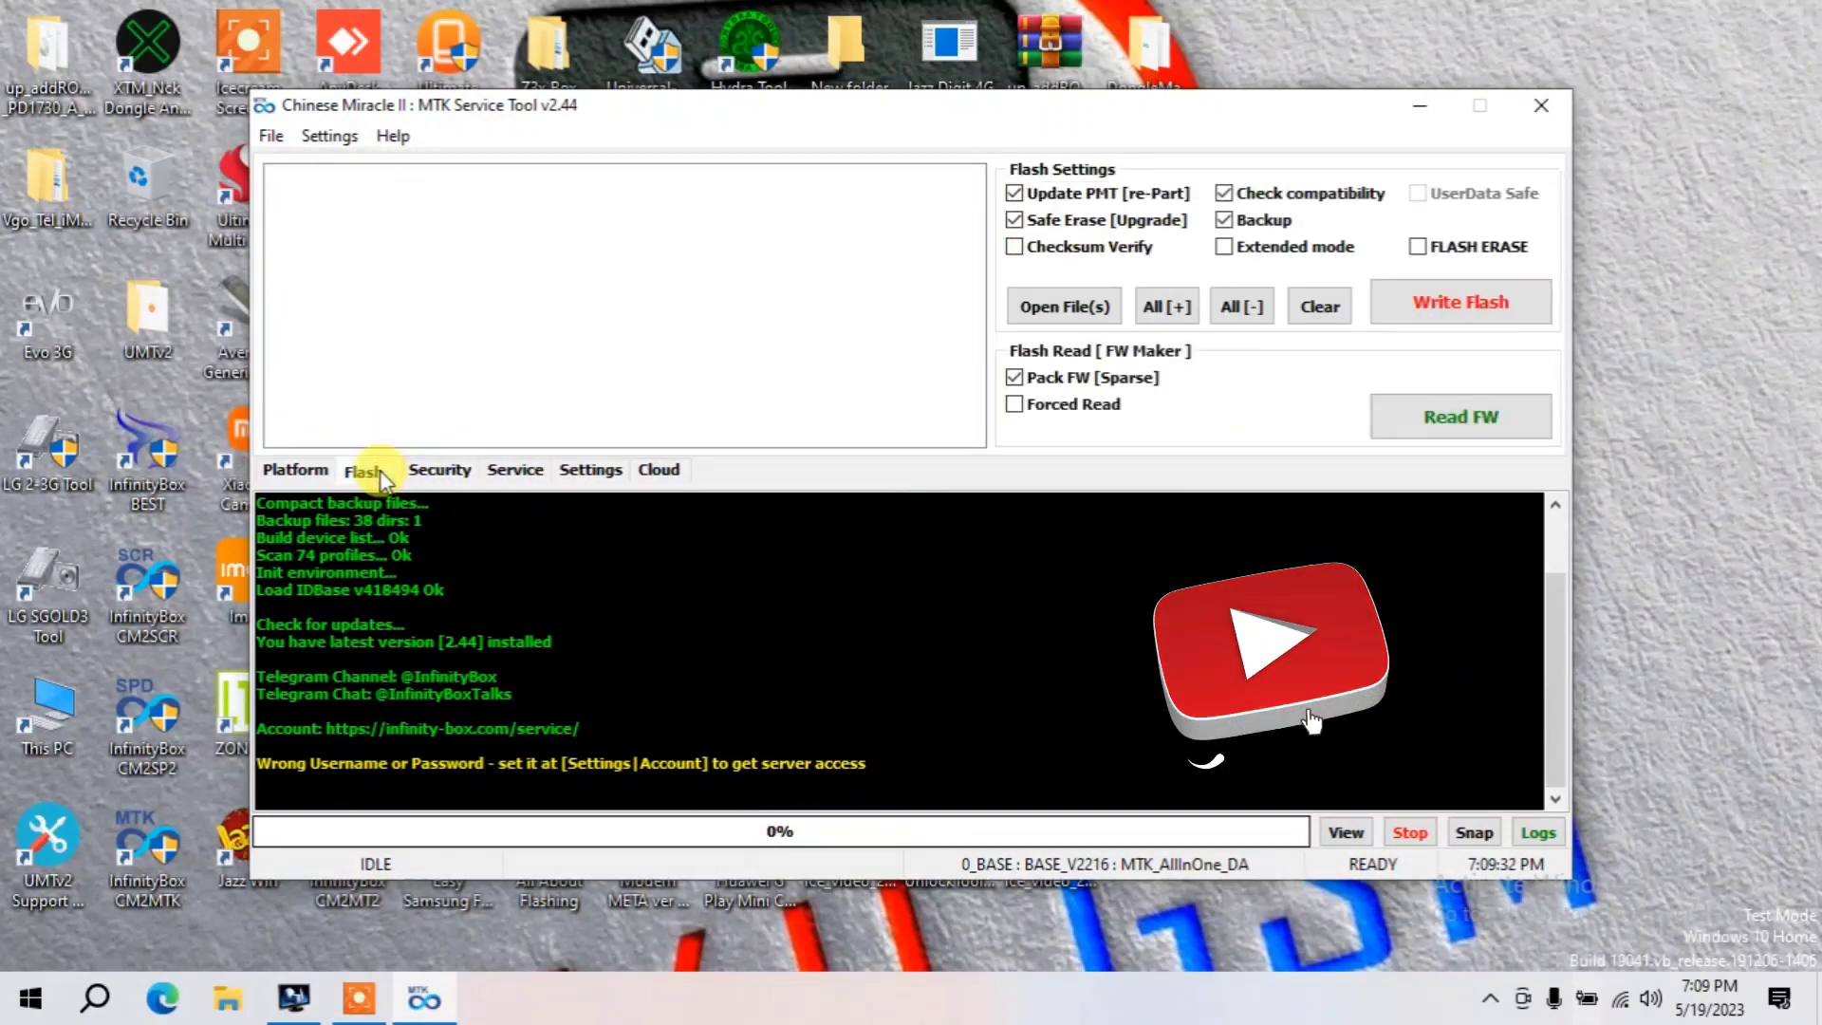
click(303, 475)
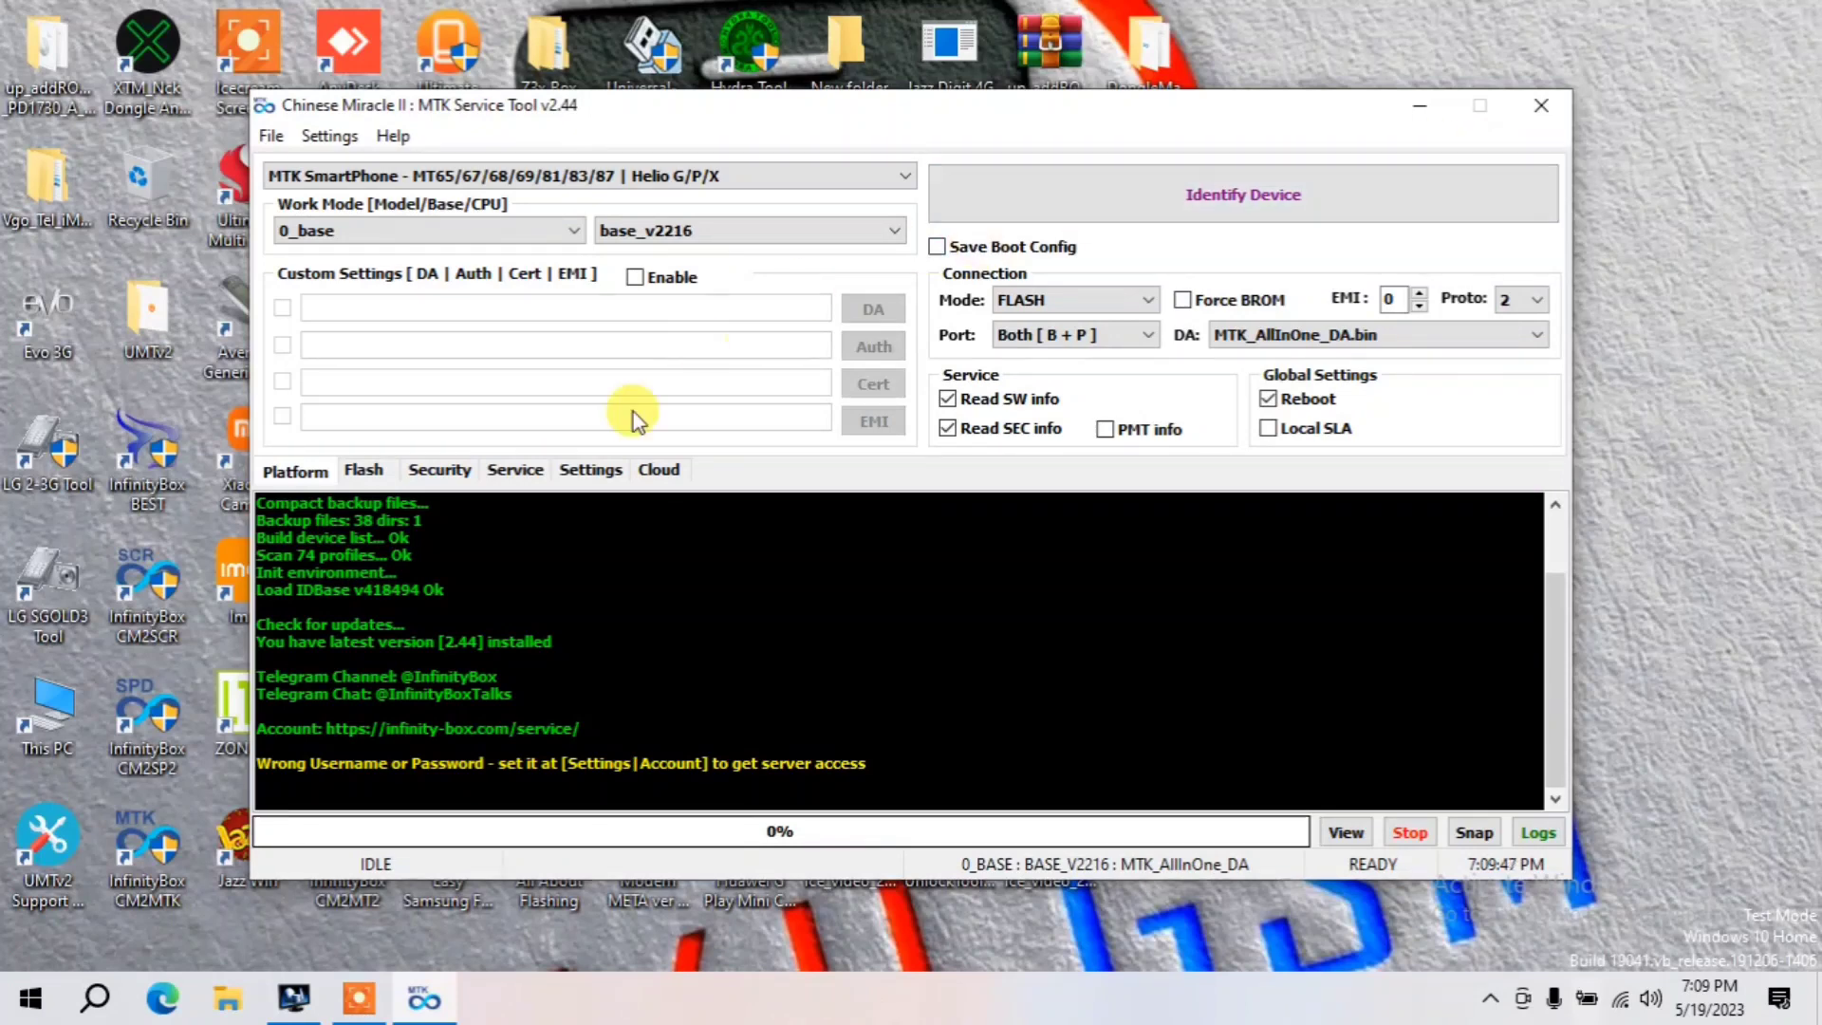
Cycle through Flash, Security, Service, Settings and Platform pages again, finishing on Security
click(368, 474)
click(436, 480)
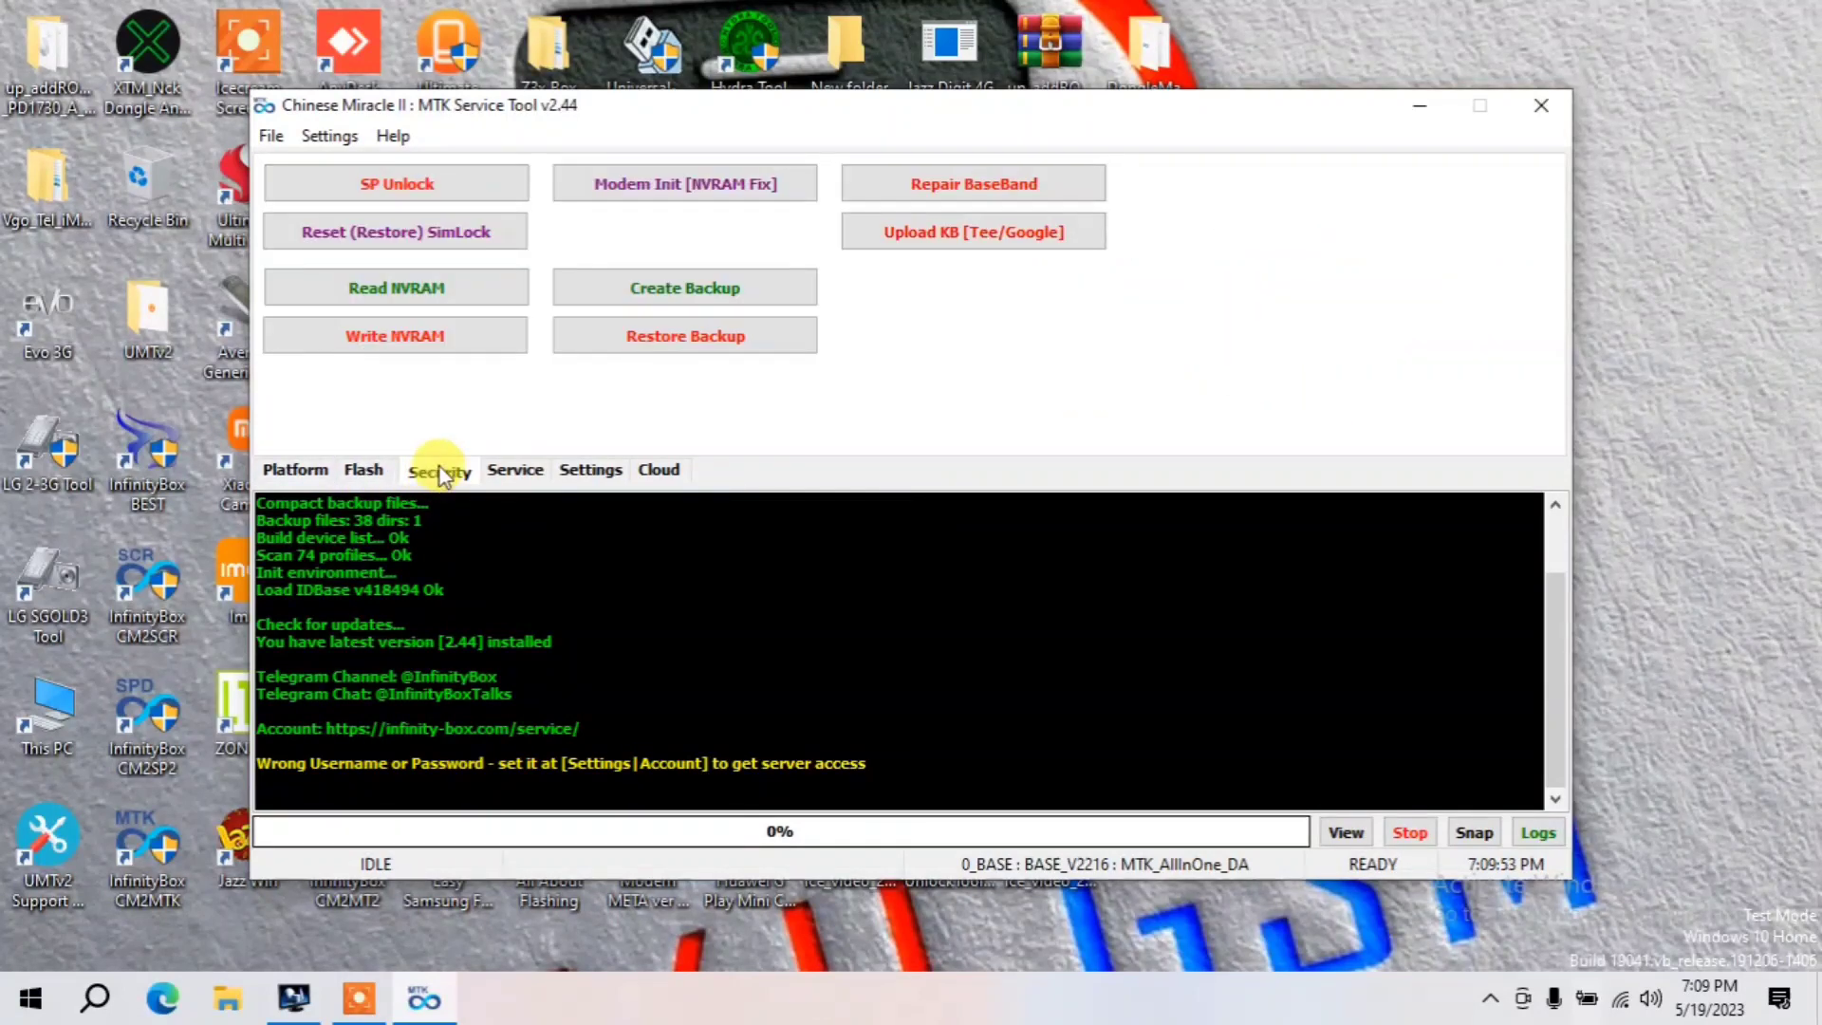
click(540, 471)
click(593, 476)
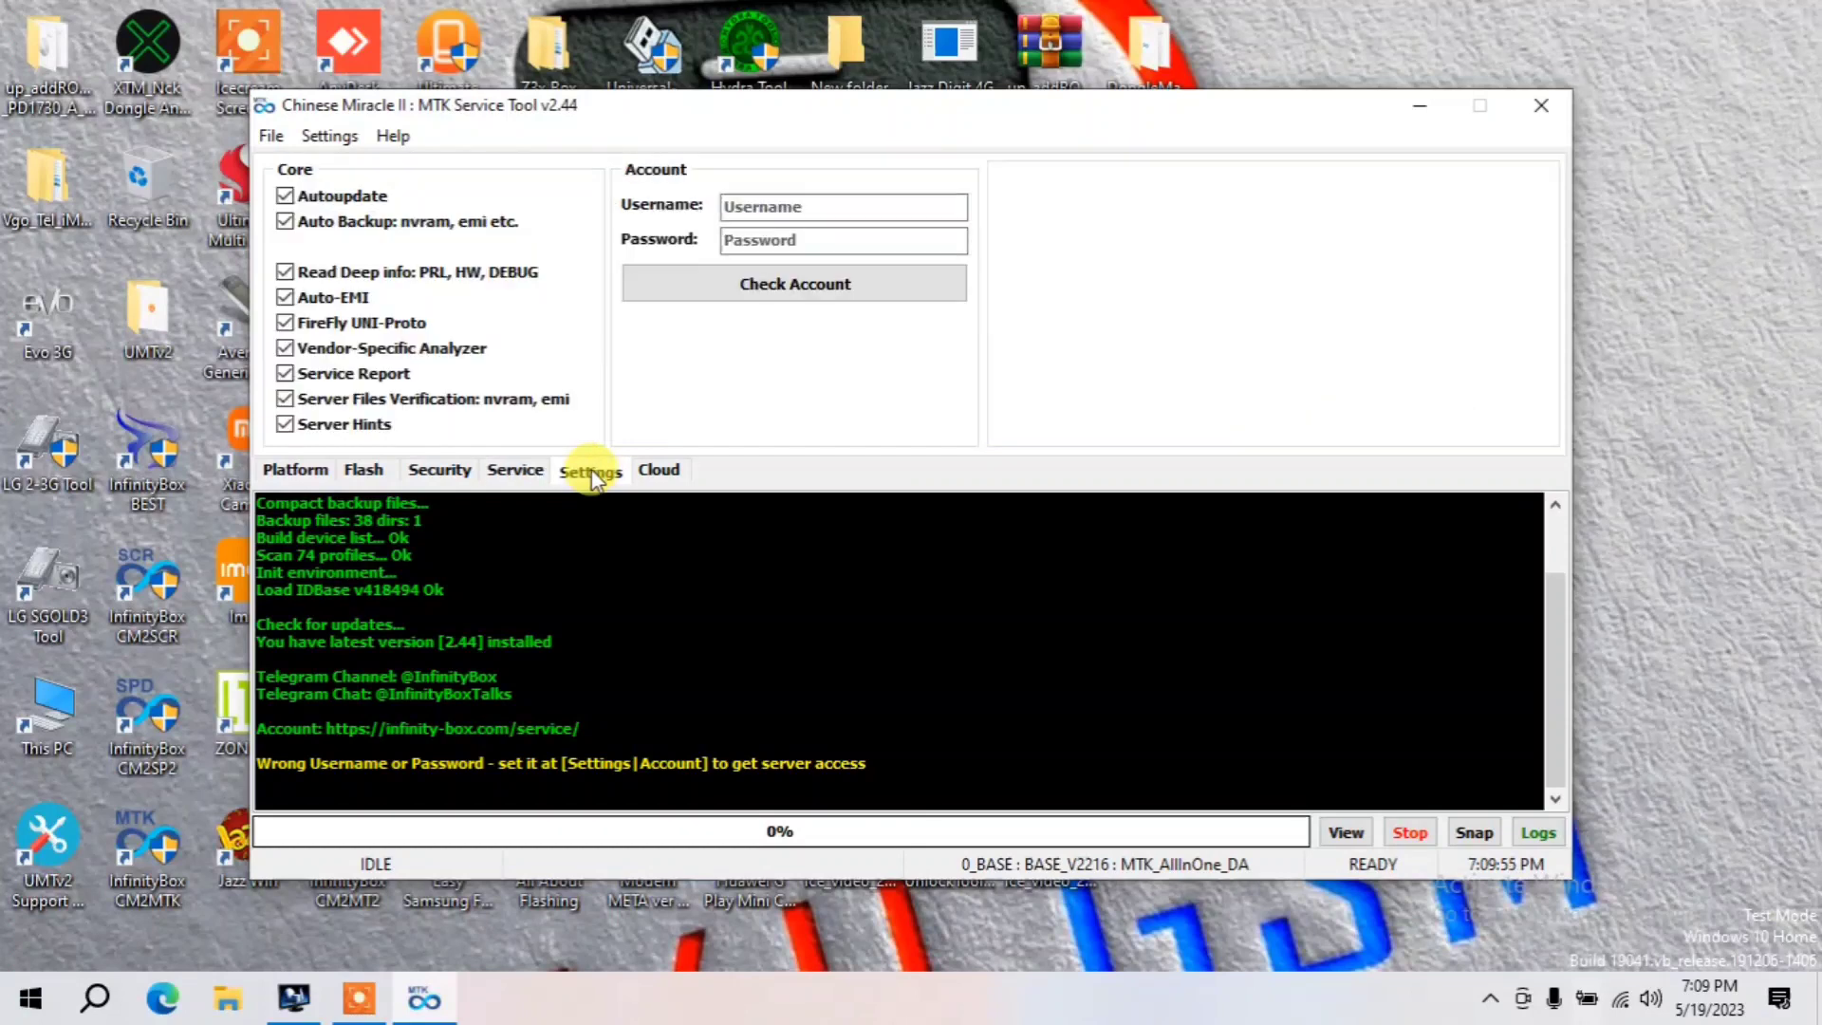
click(482, 465)
click(421, 479)
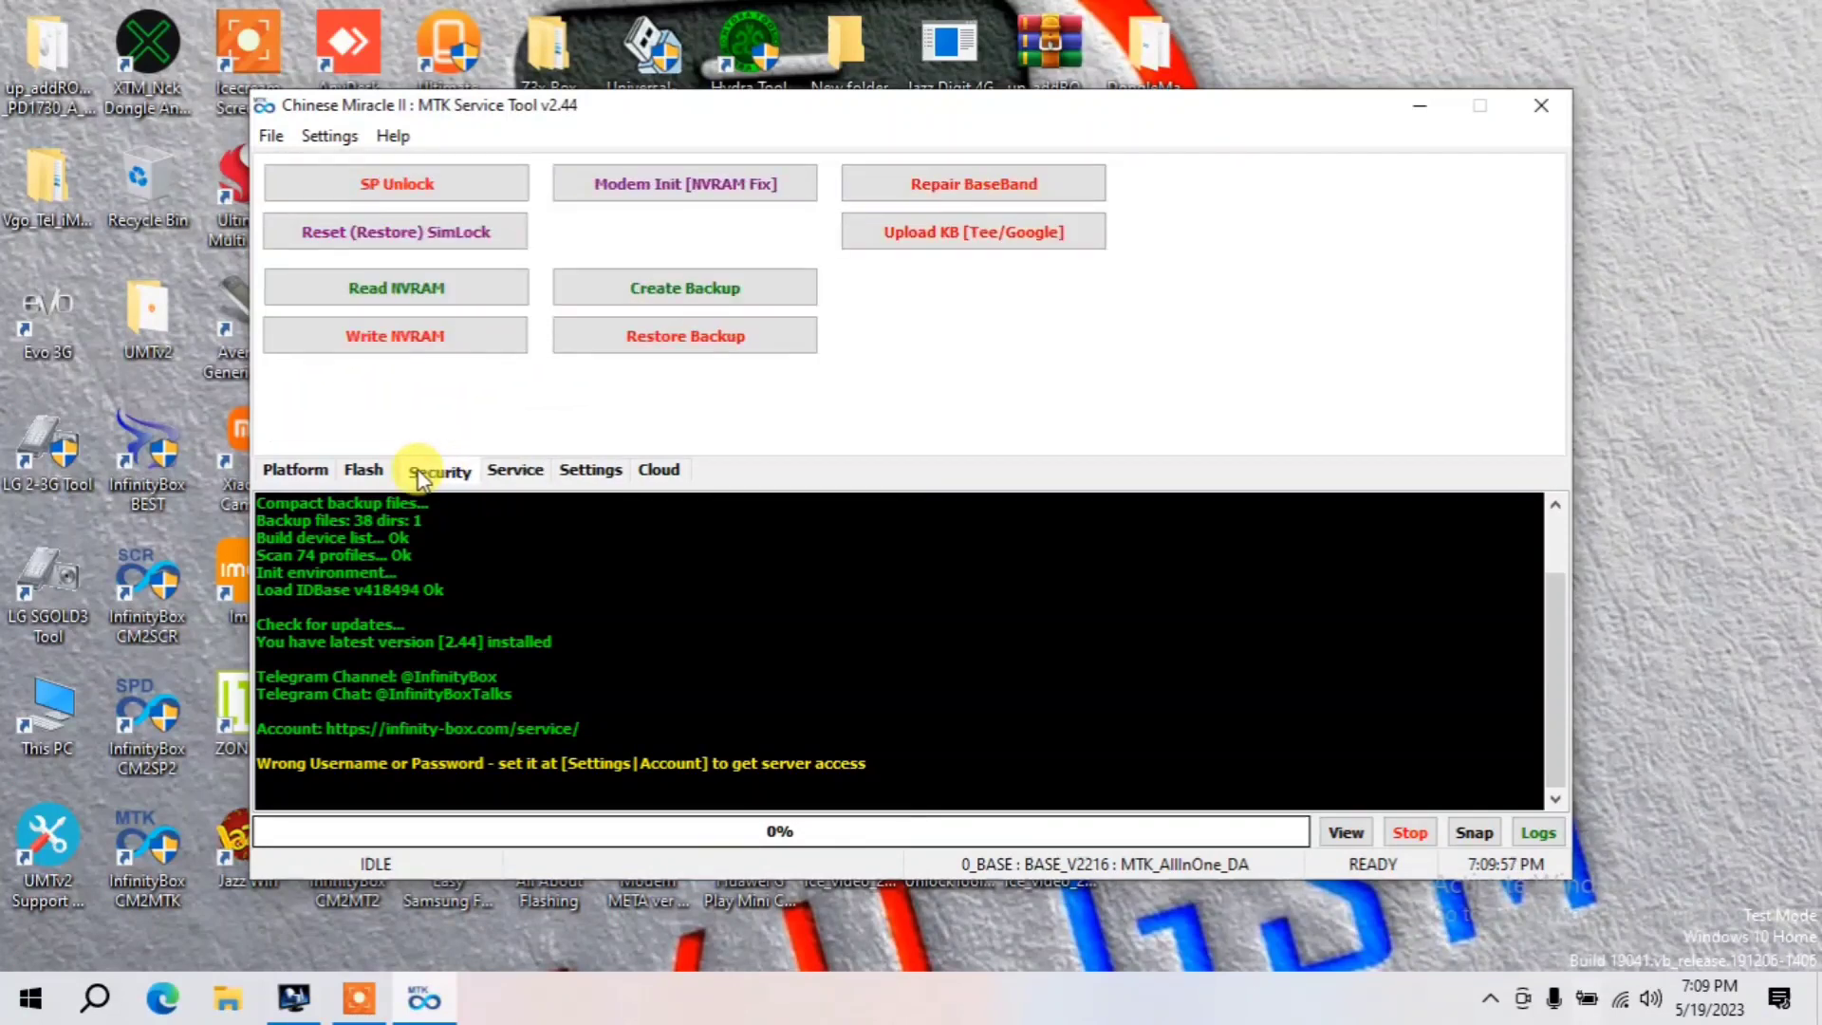
click(363, 474)
click(299, 476)
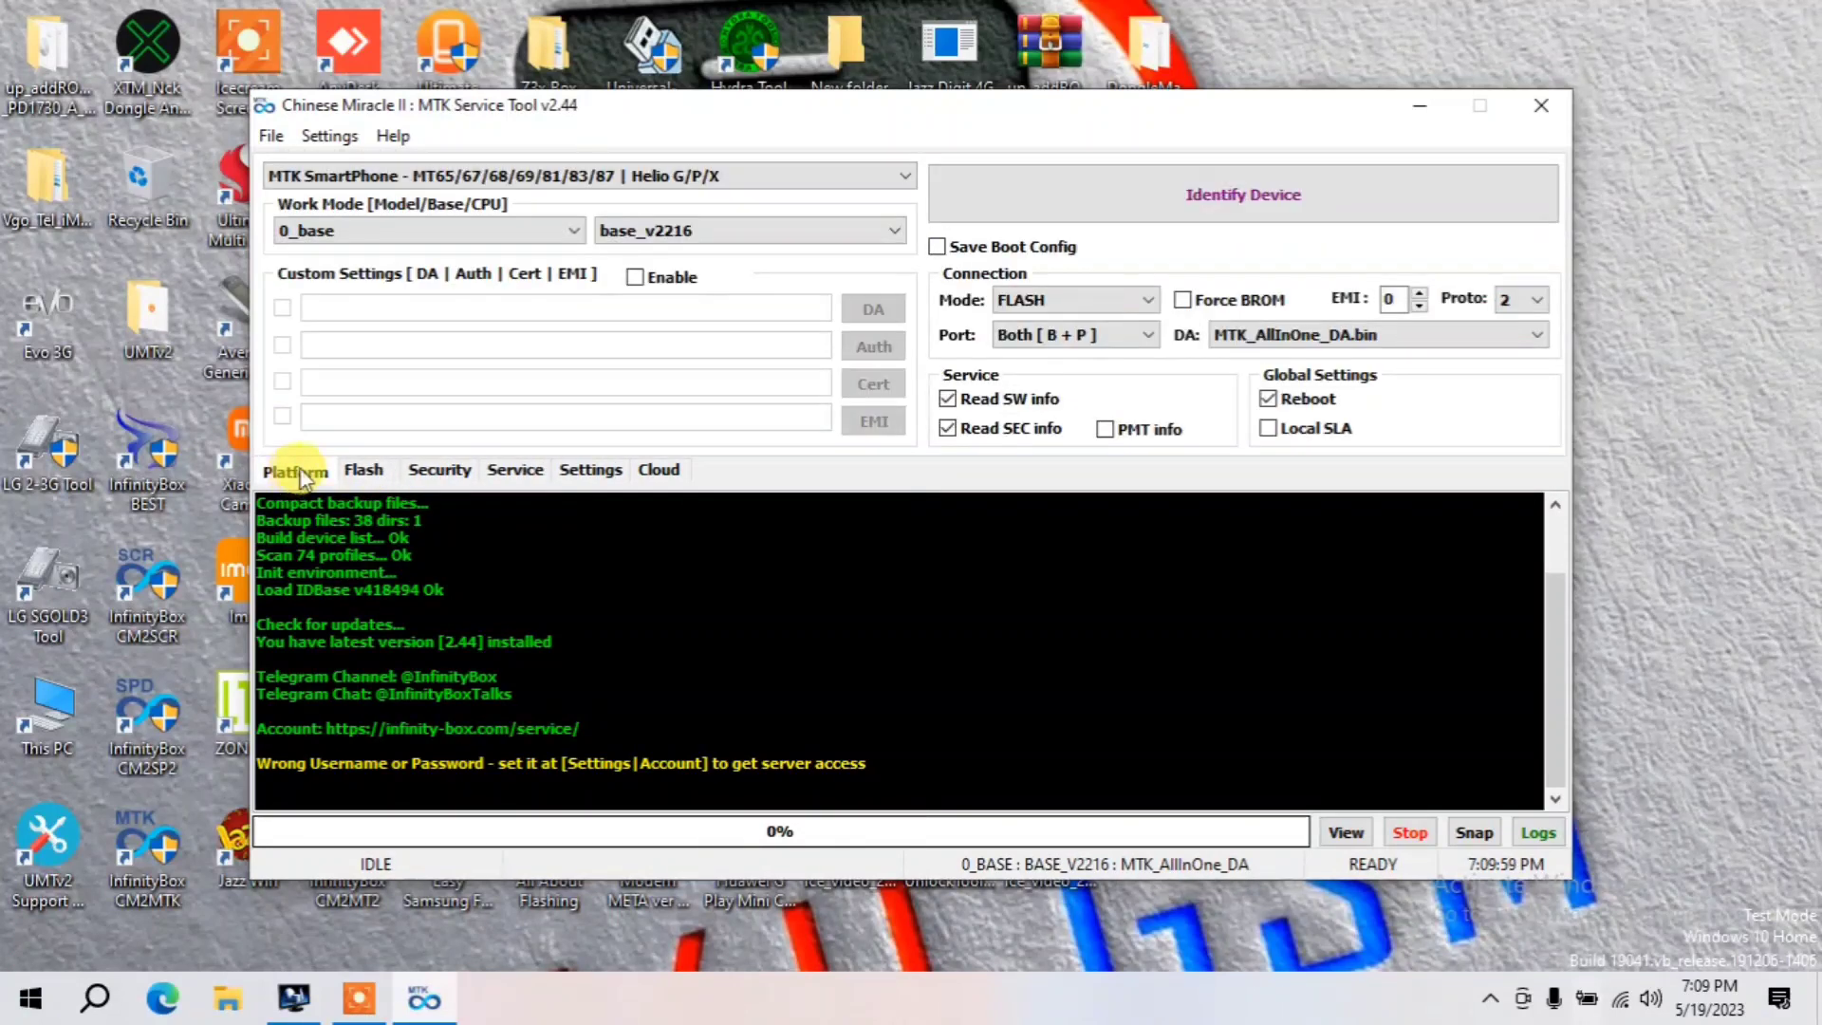
click(362, 472)
click(312, 474)
click(445, 471)
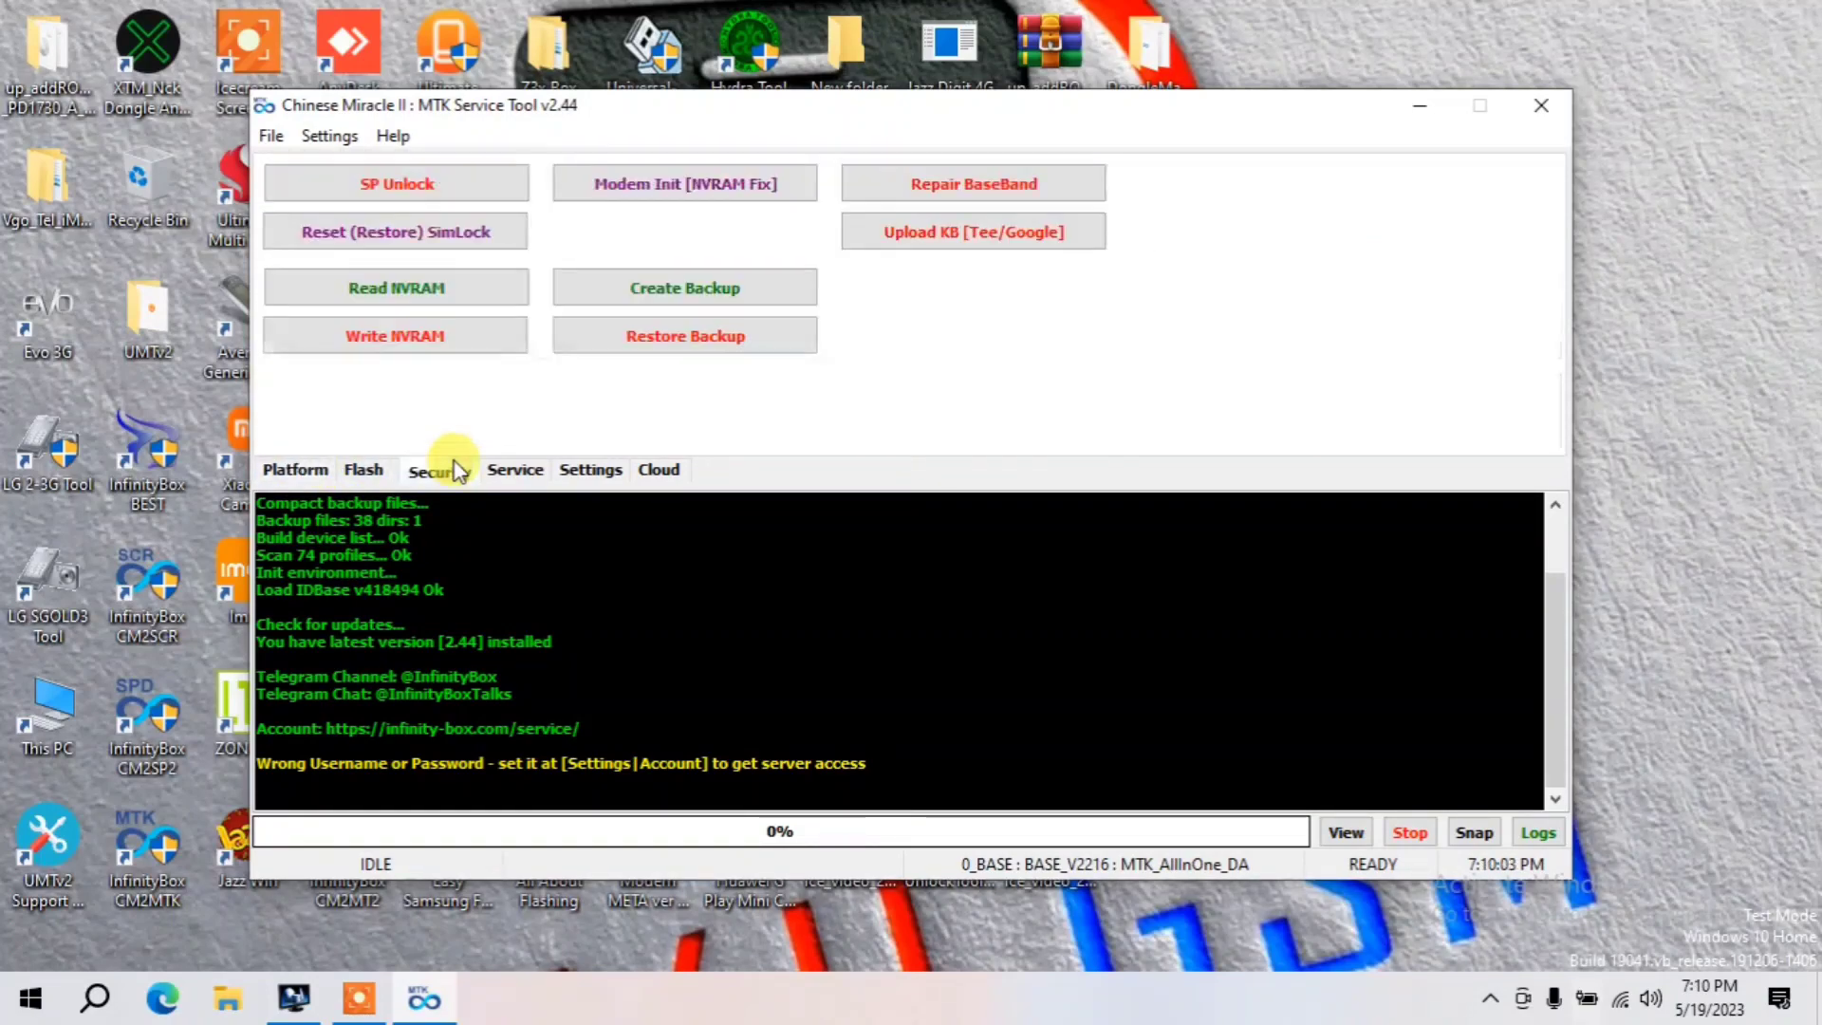
On the Platform tab, set the work mode to Vivo with model MT6771
click(312, 467)
click(373, 241)
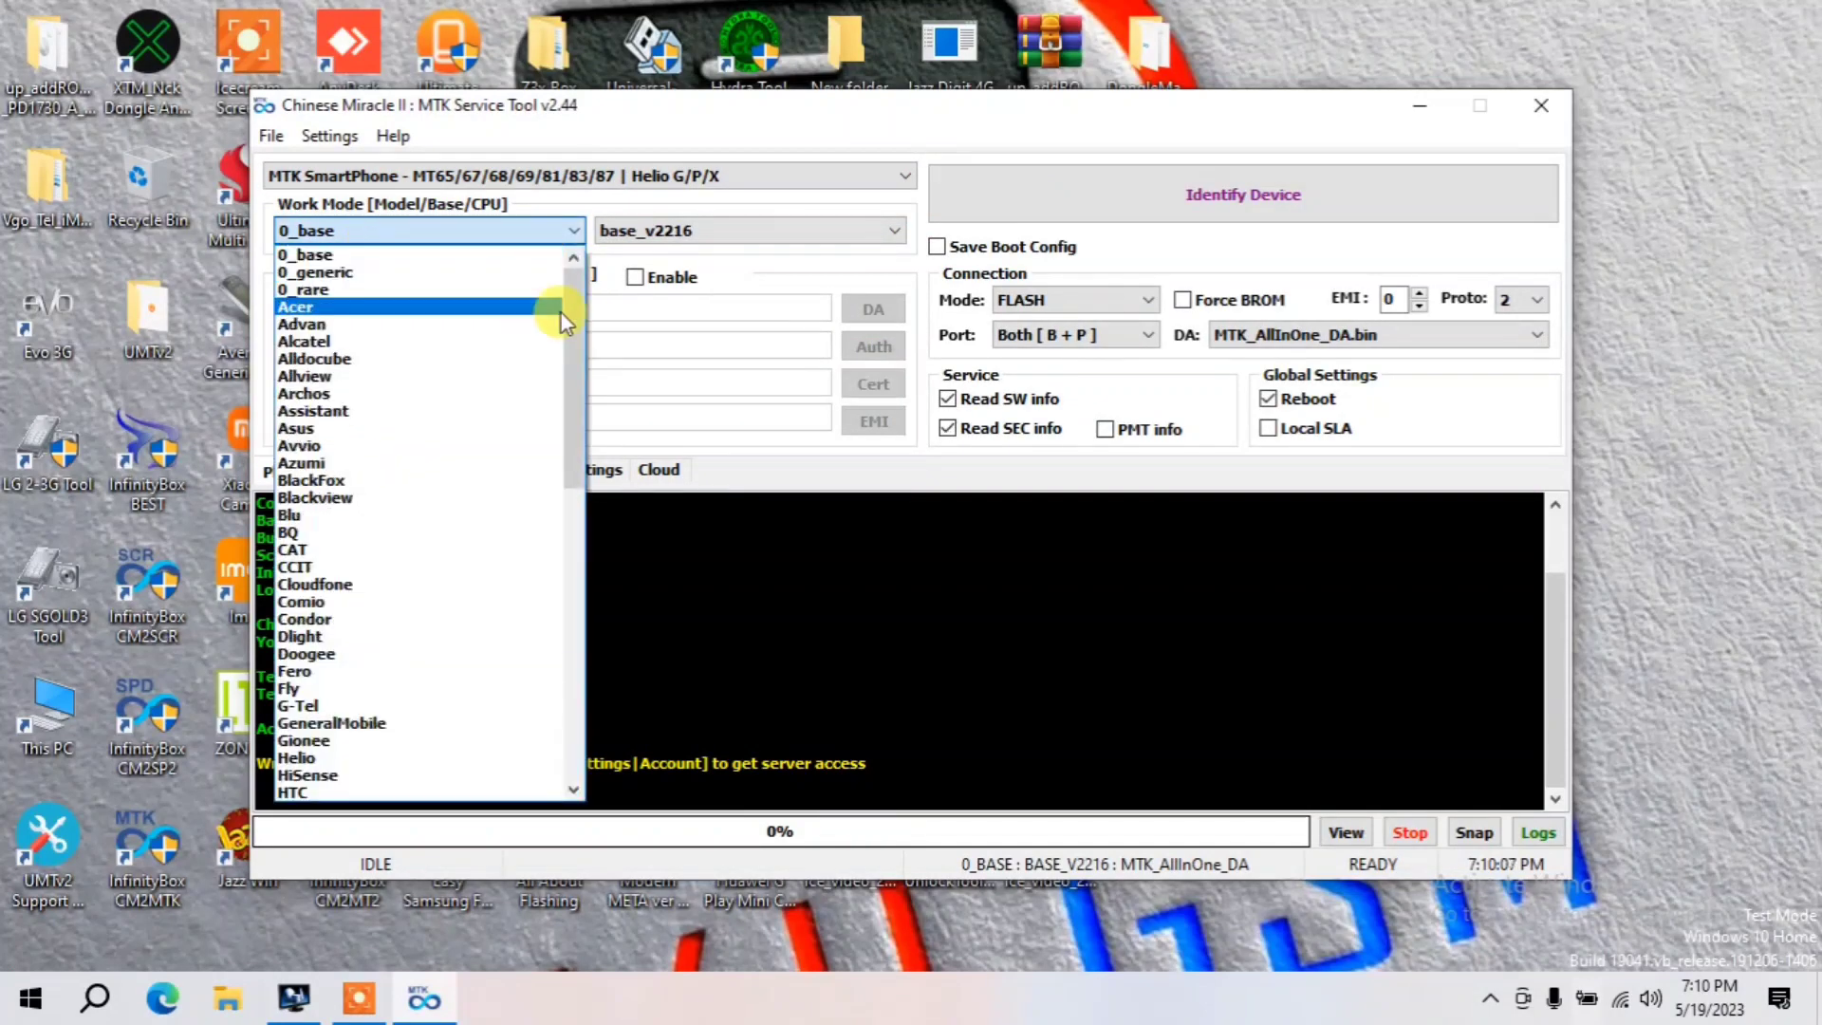
drag(561, 314, 594, 676)
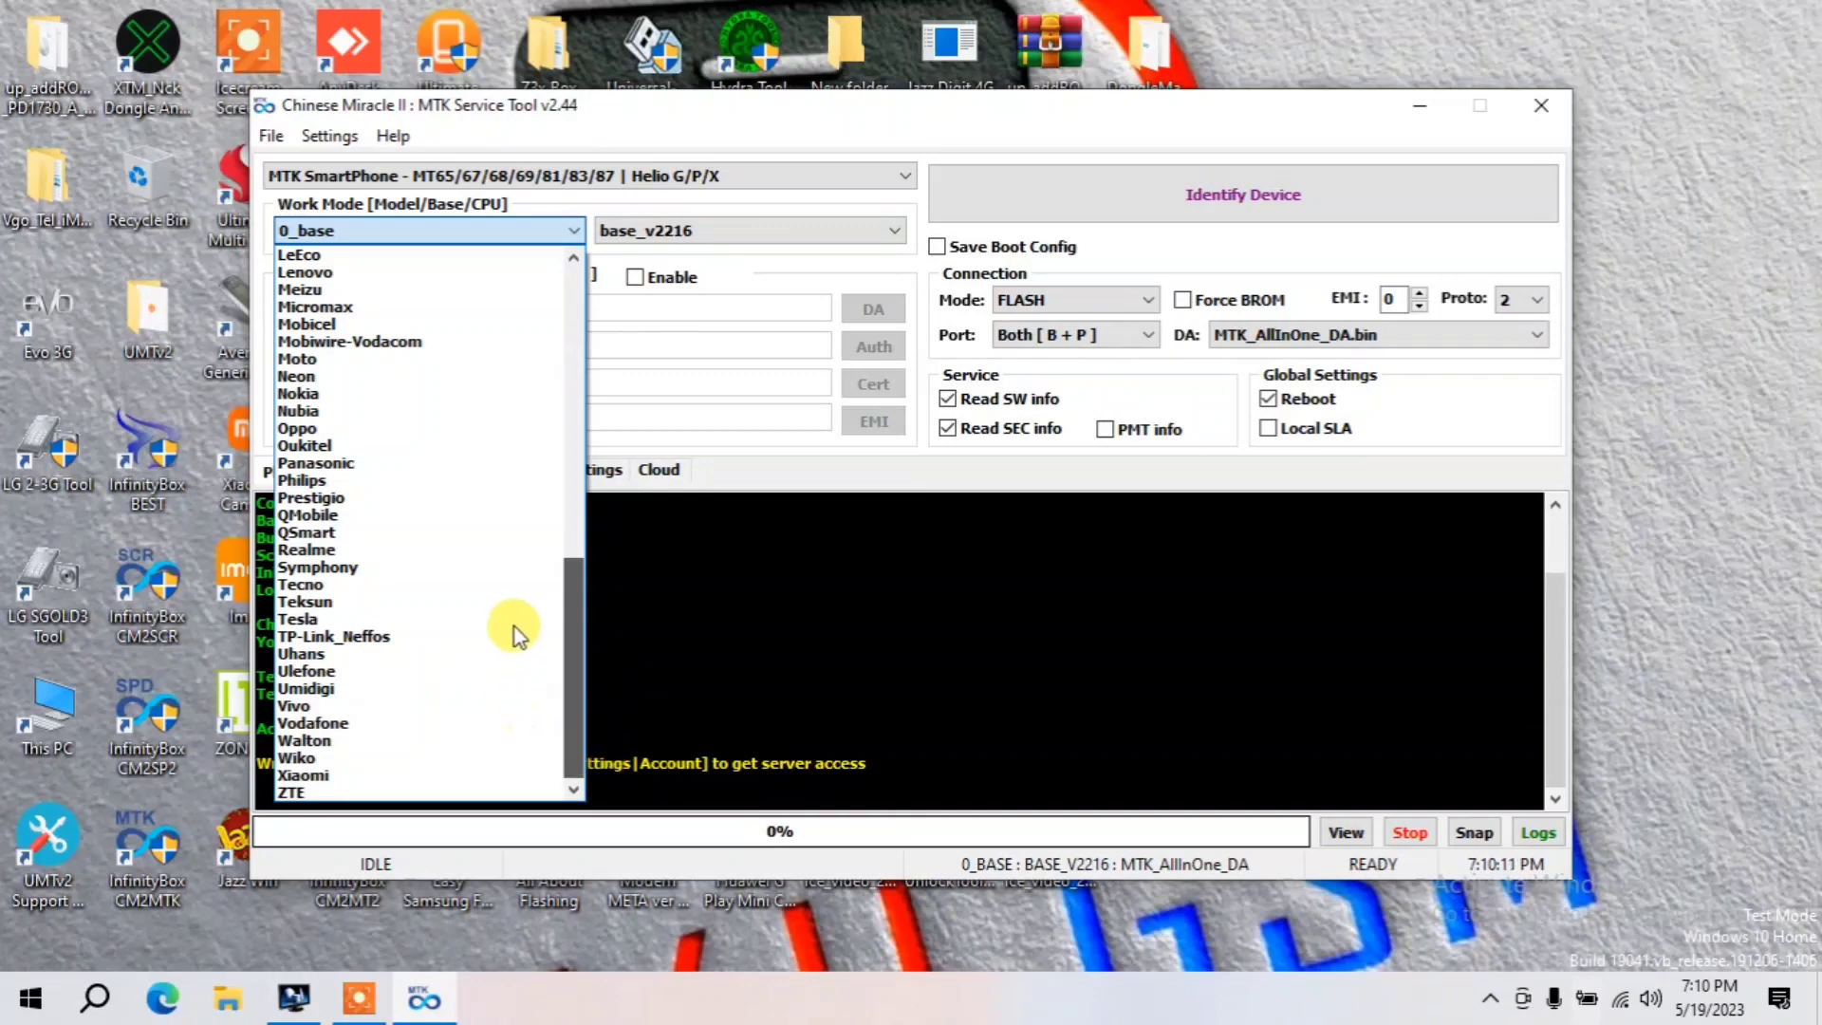
click(358, 709)
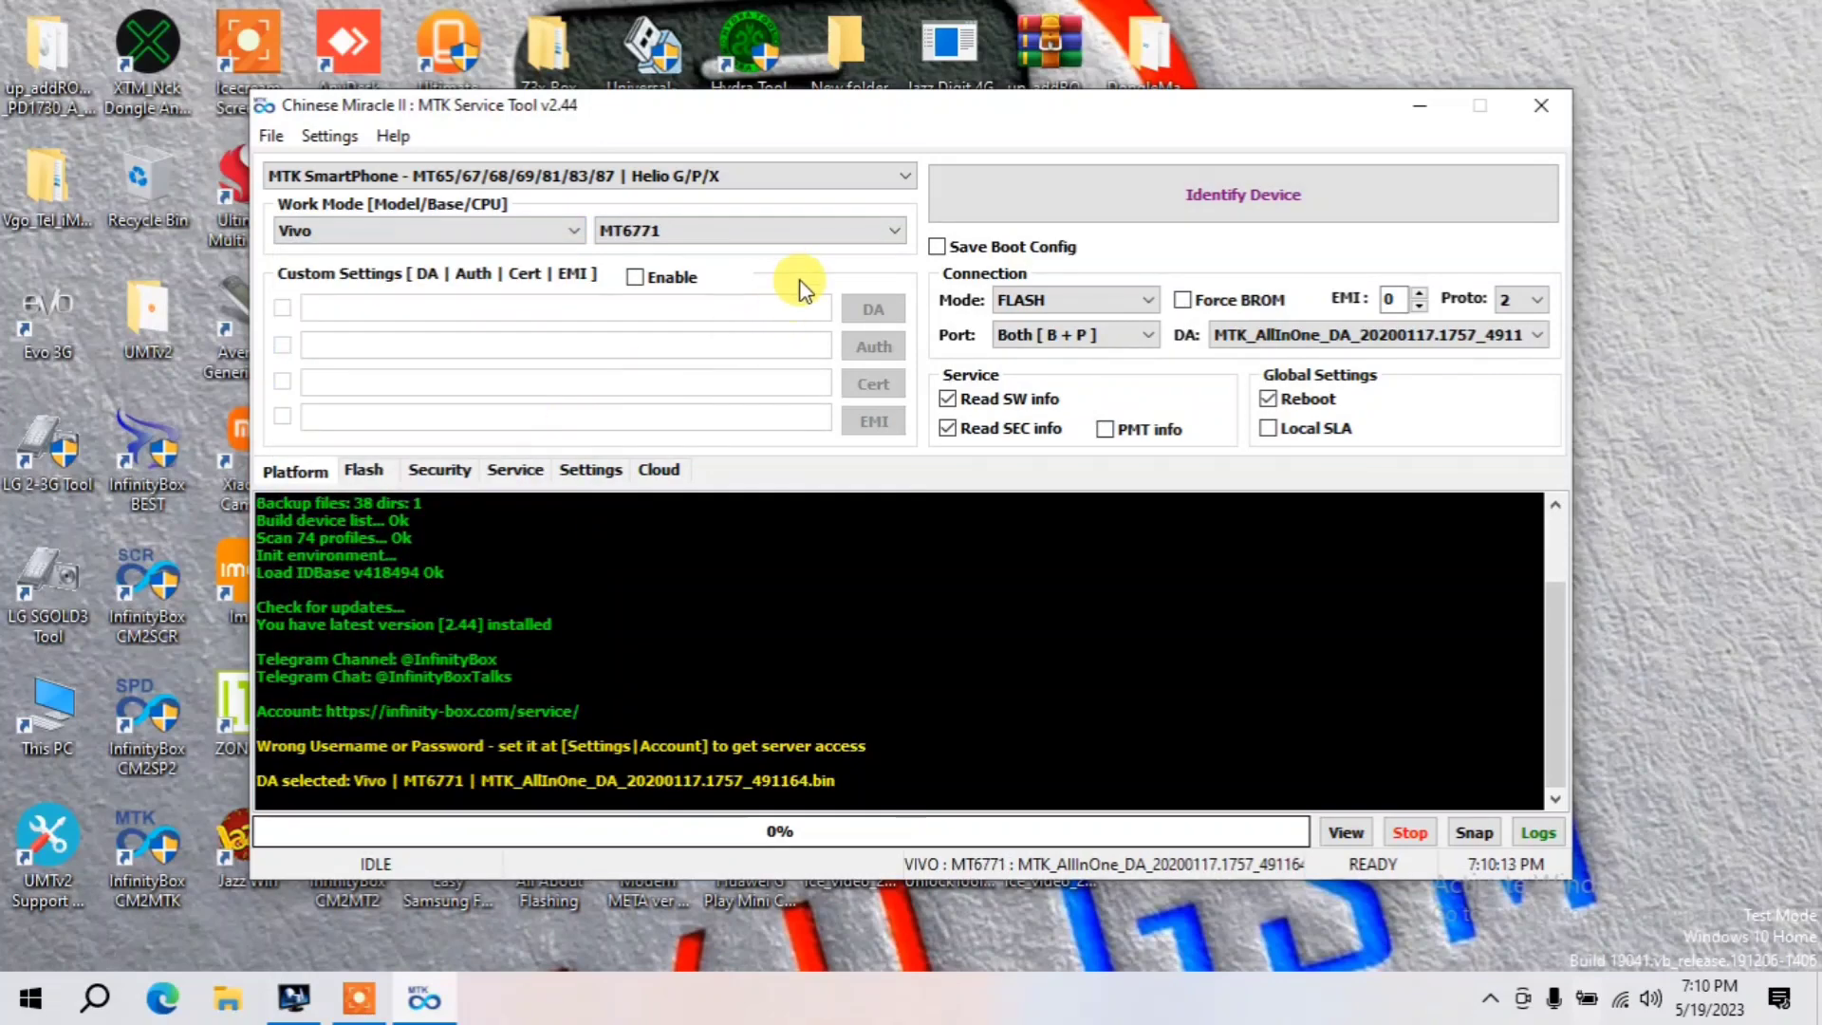
click(802, 232)
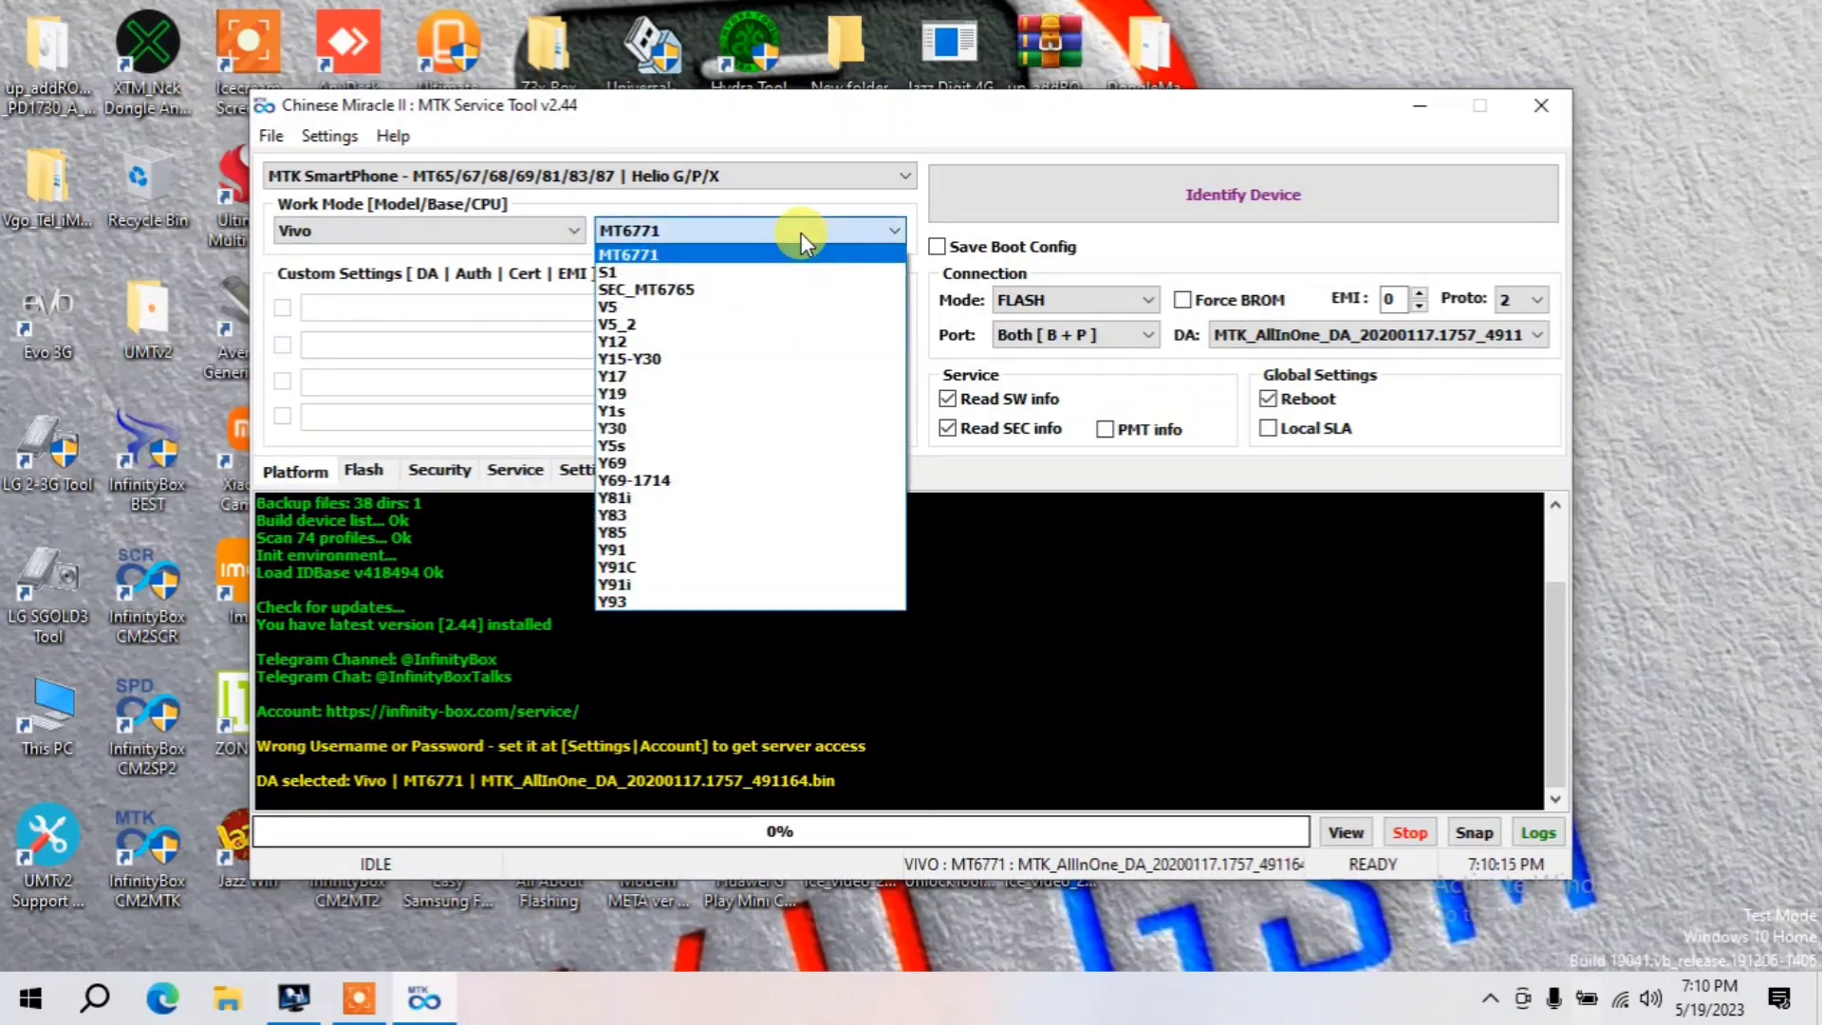
click(925, 670)
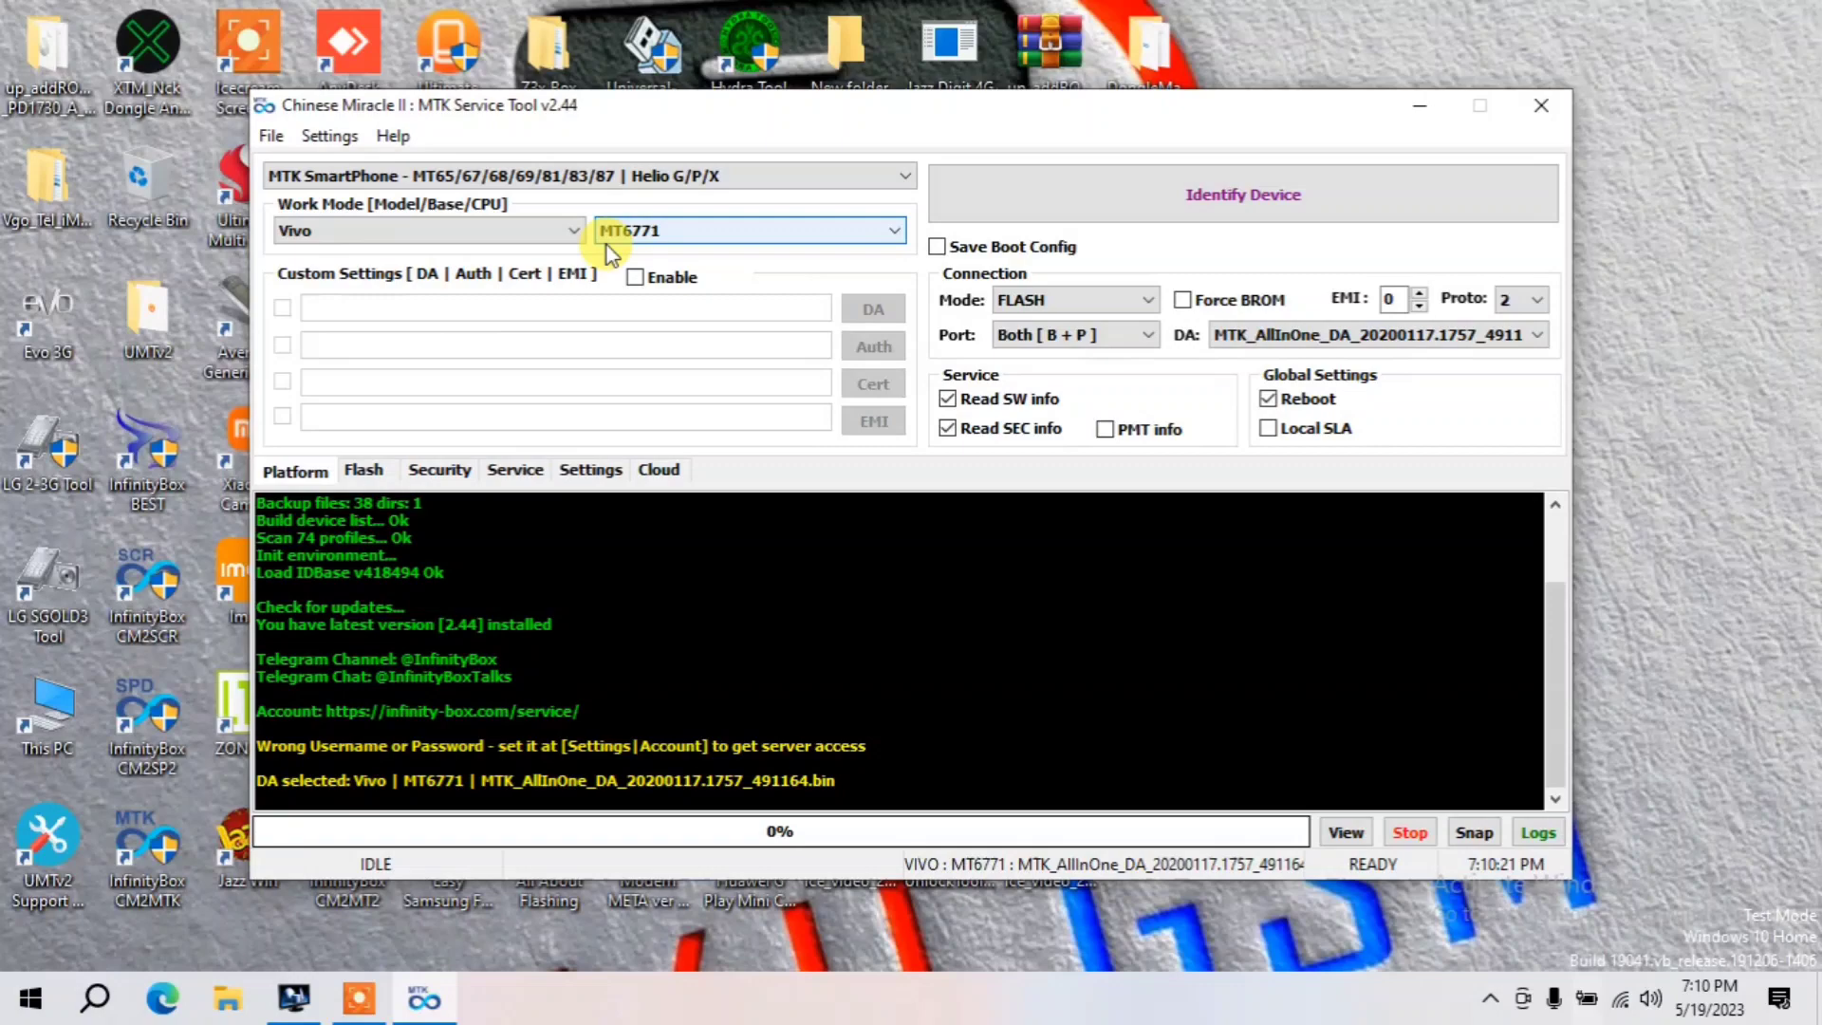
Switch the brand to Ibrit, then to Infinix with model 2023-05
click(562, 237)
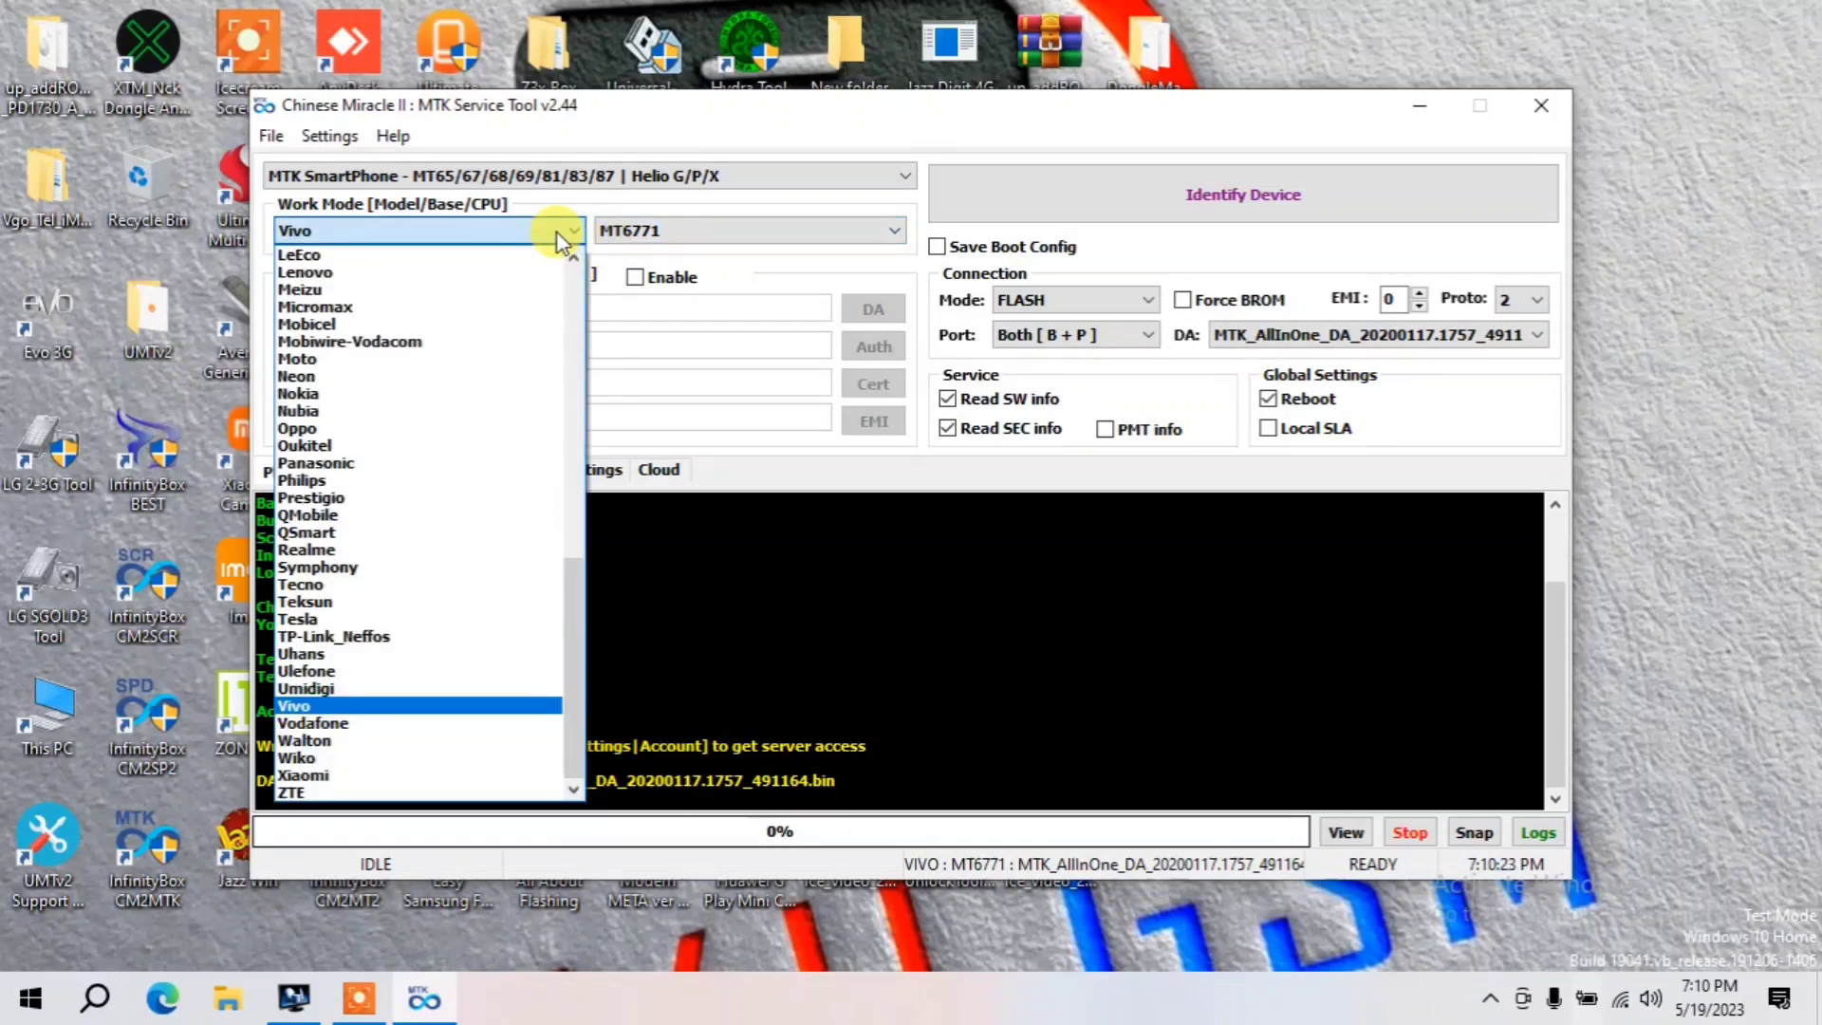
key(i)
key(Return)
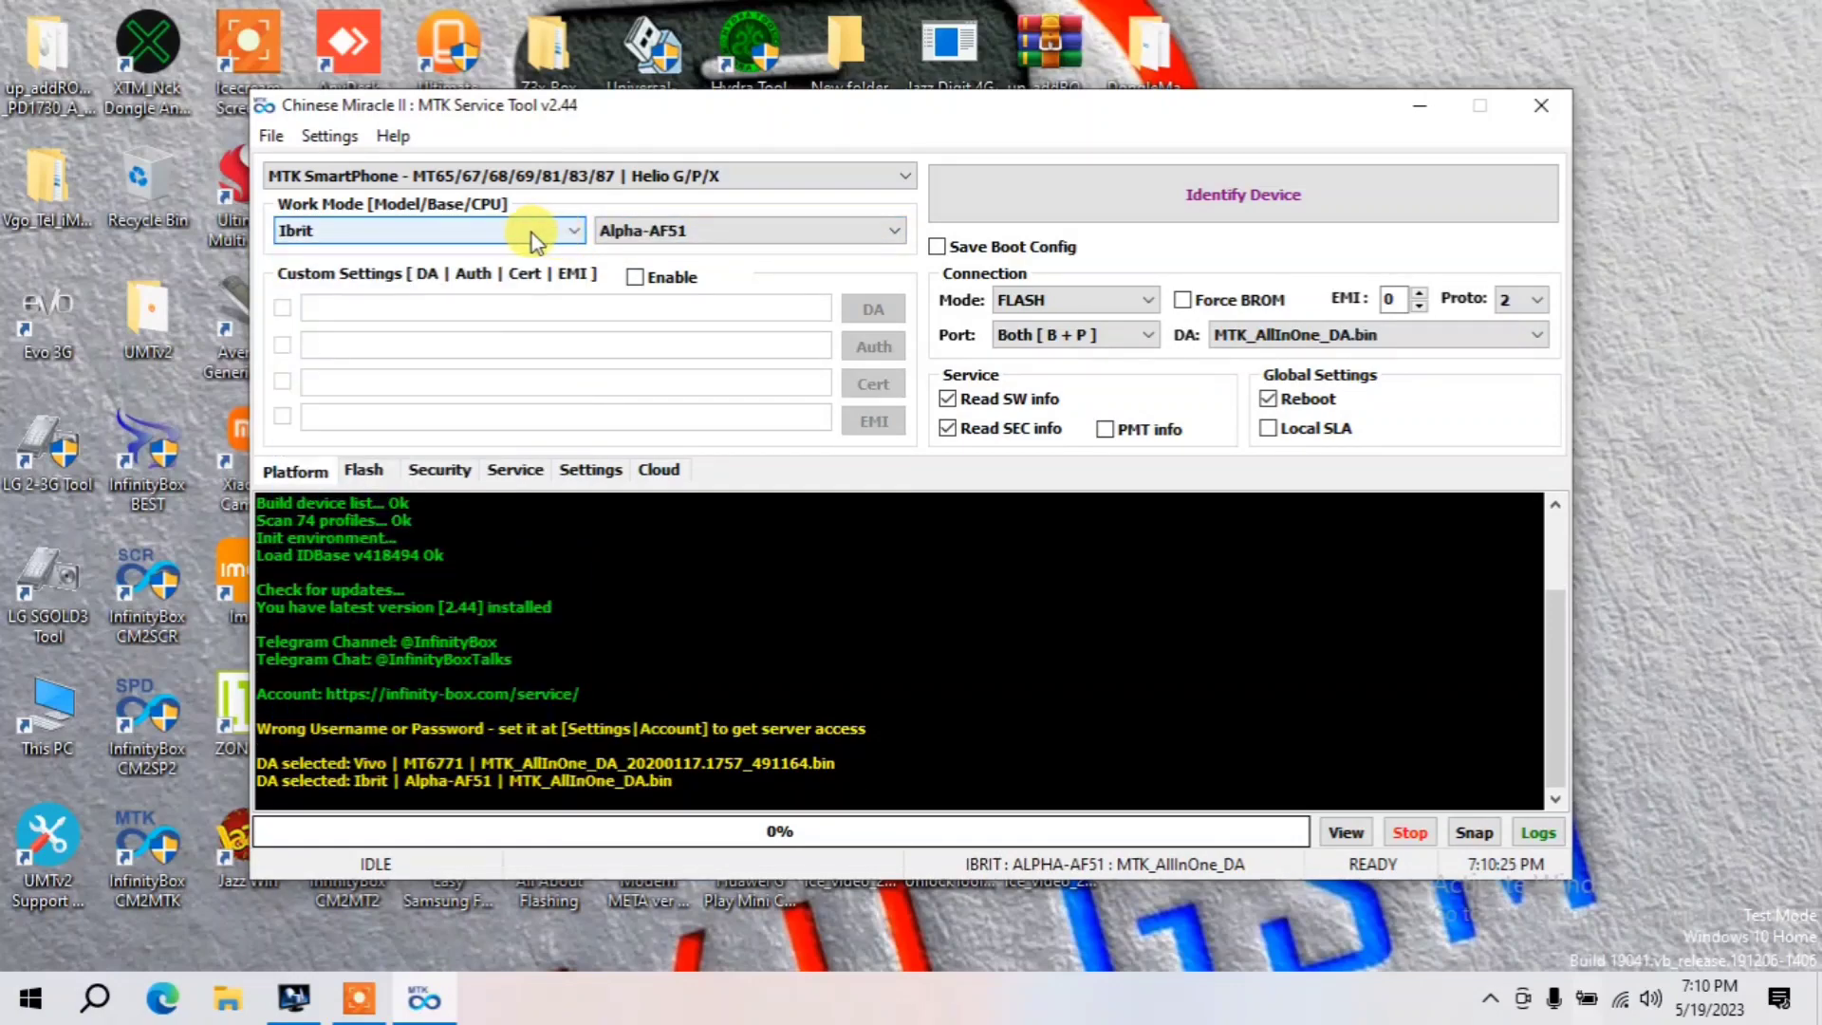
click(534, 239)
click(457, 271)
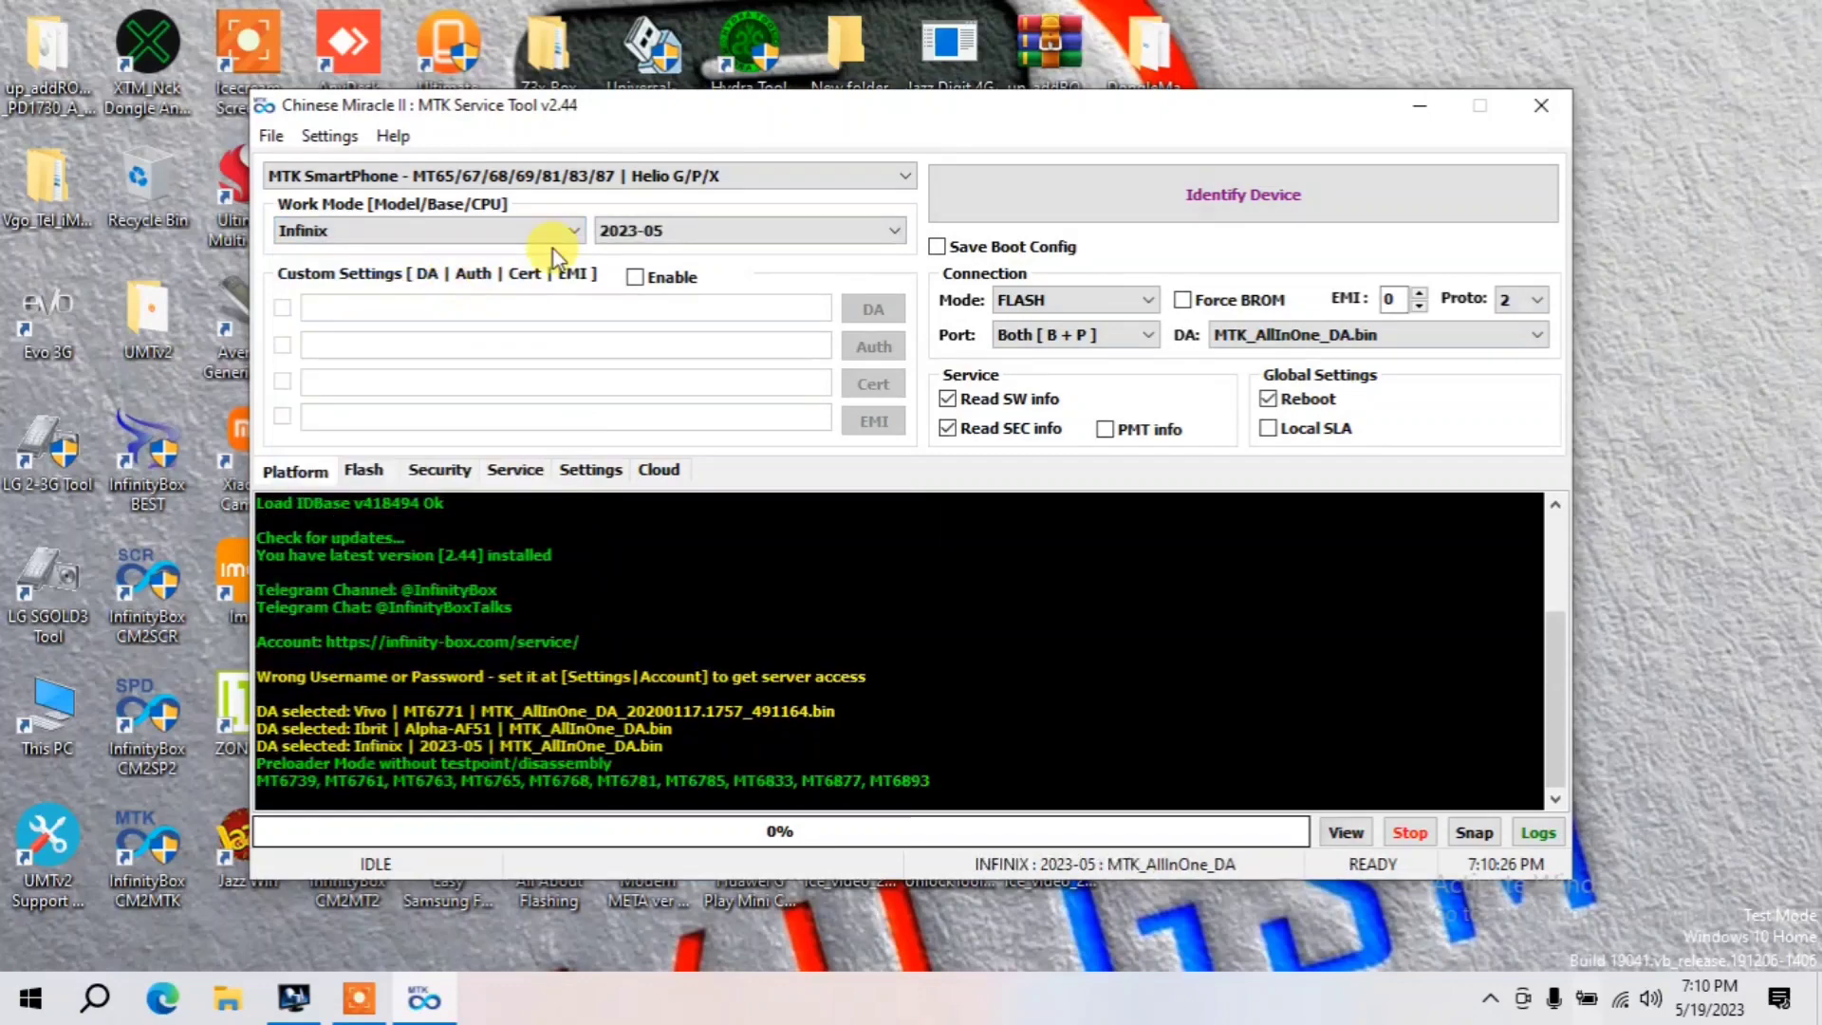
click(697, 232)
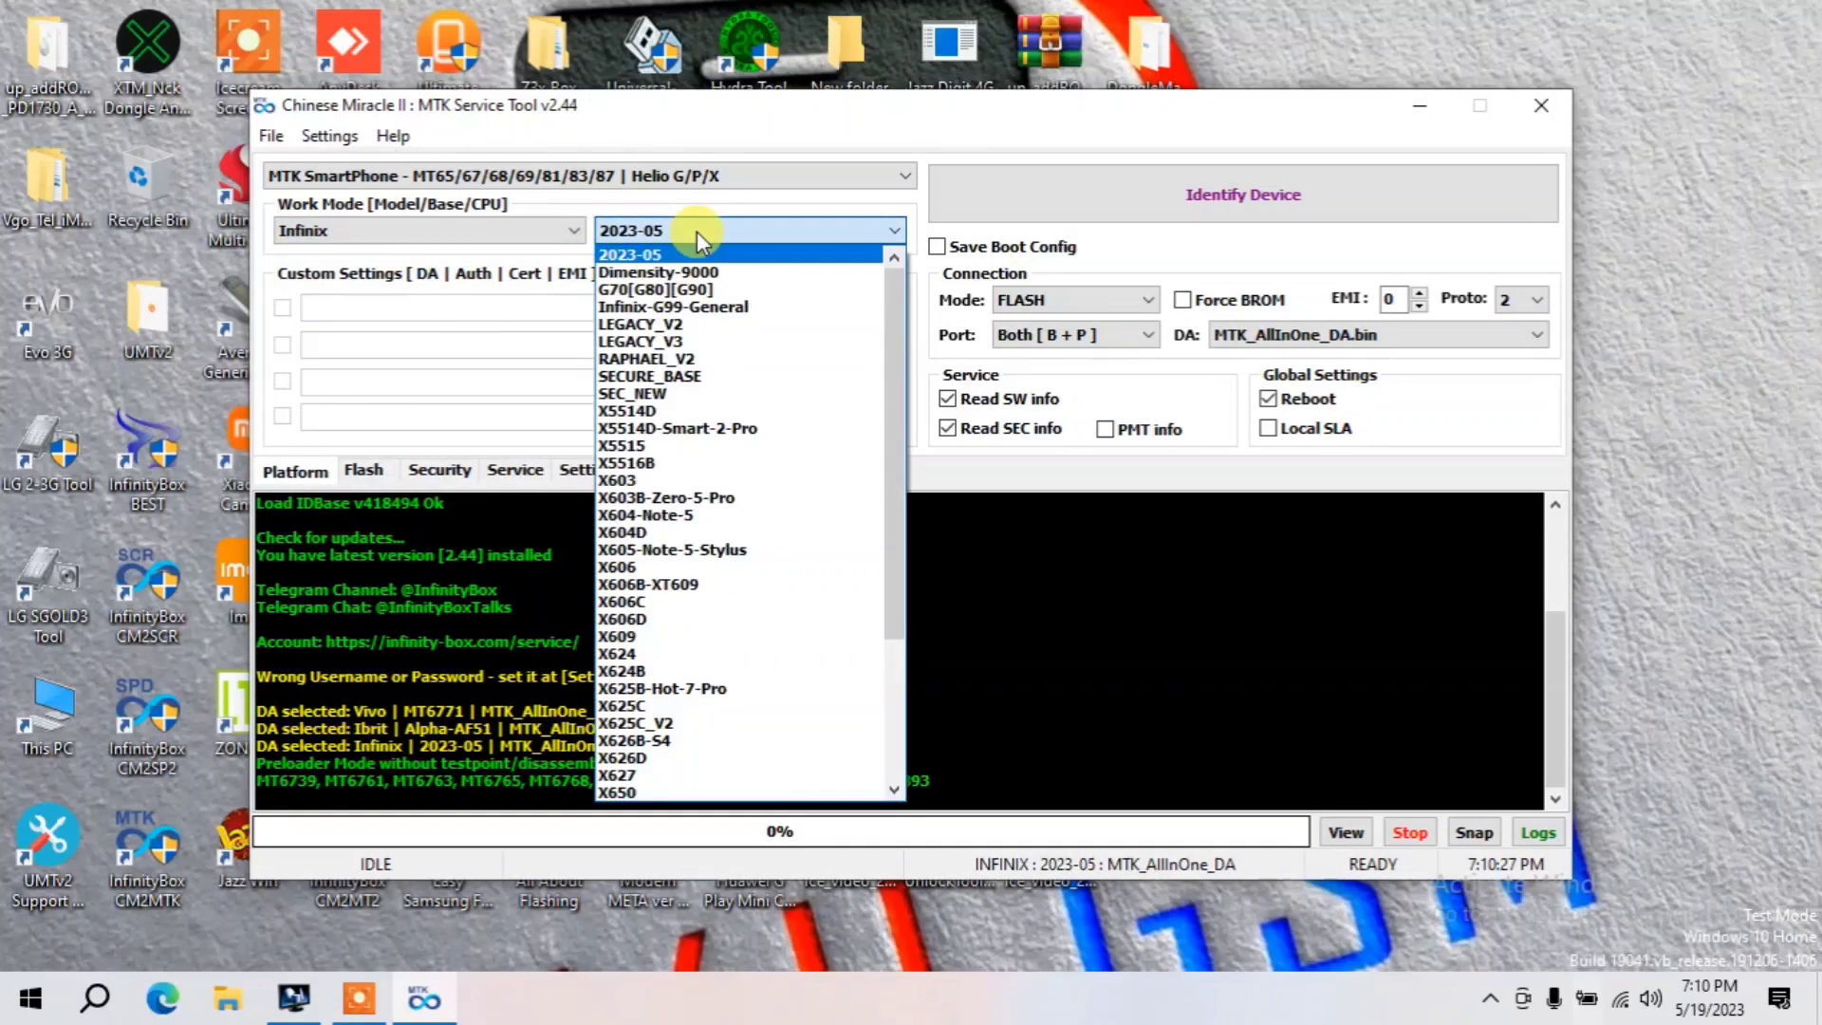
click(648, 253)
click(647, 228)
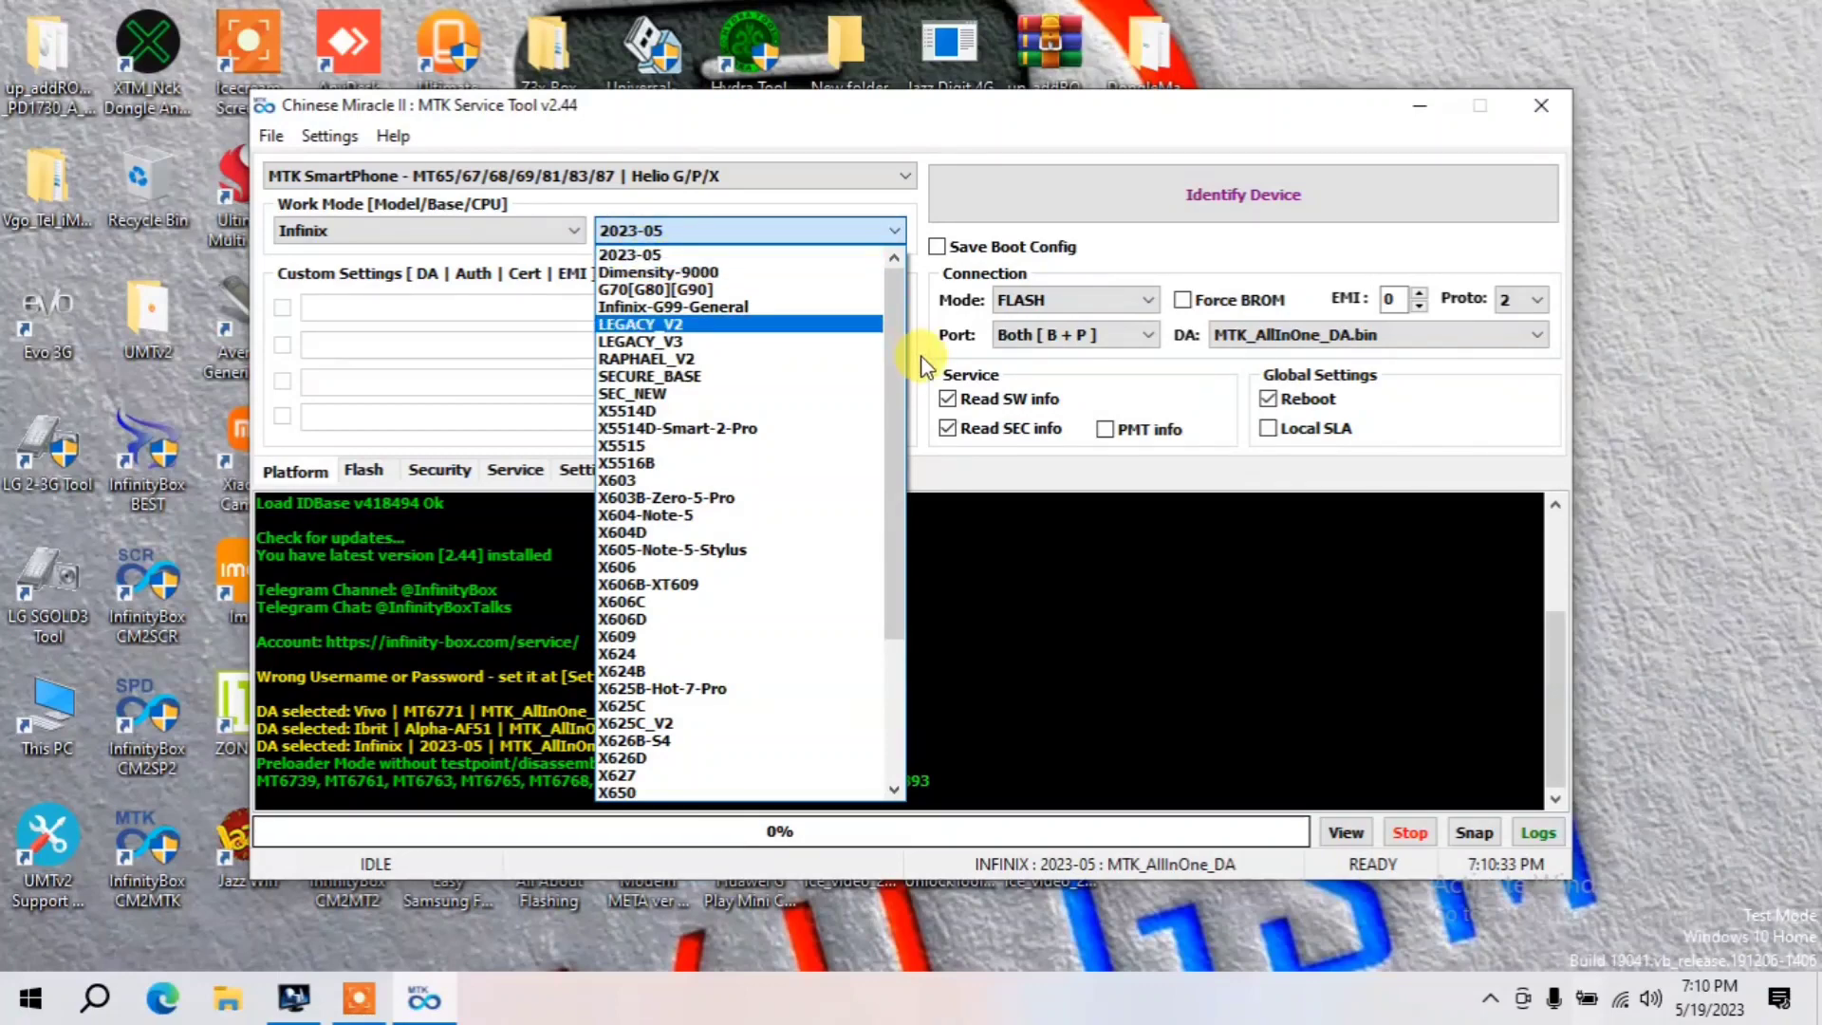
mouse_move(890, 336)
mouse_down()
mouse_move(876, 582)
mouse_move(842, 145)
mouse_up()
click(374, 218)
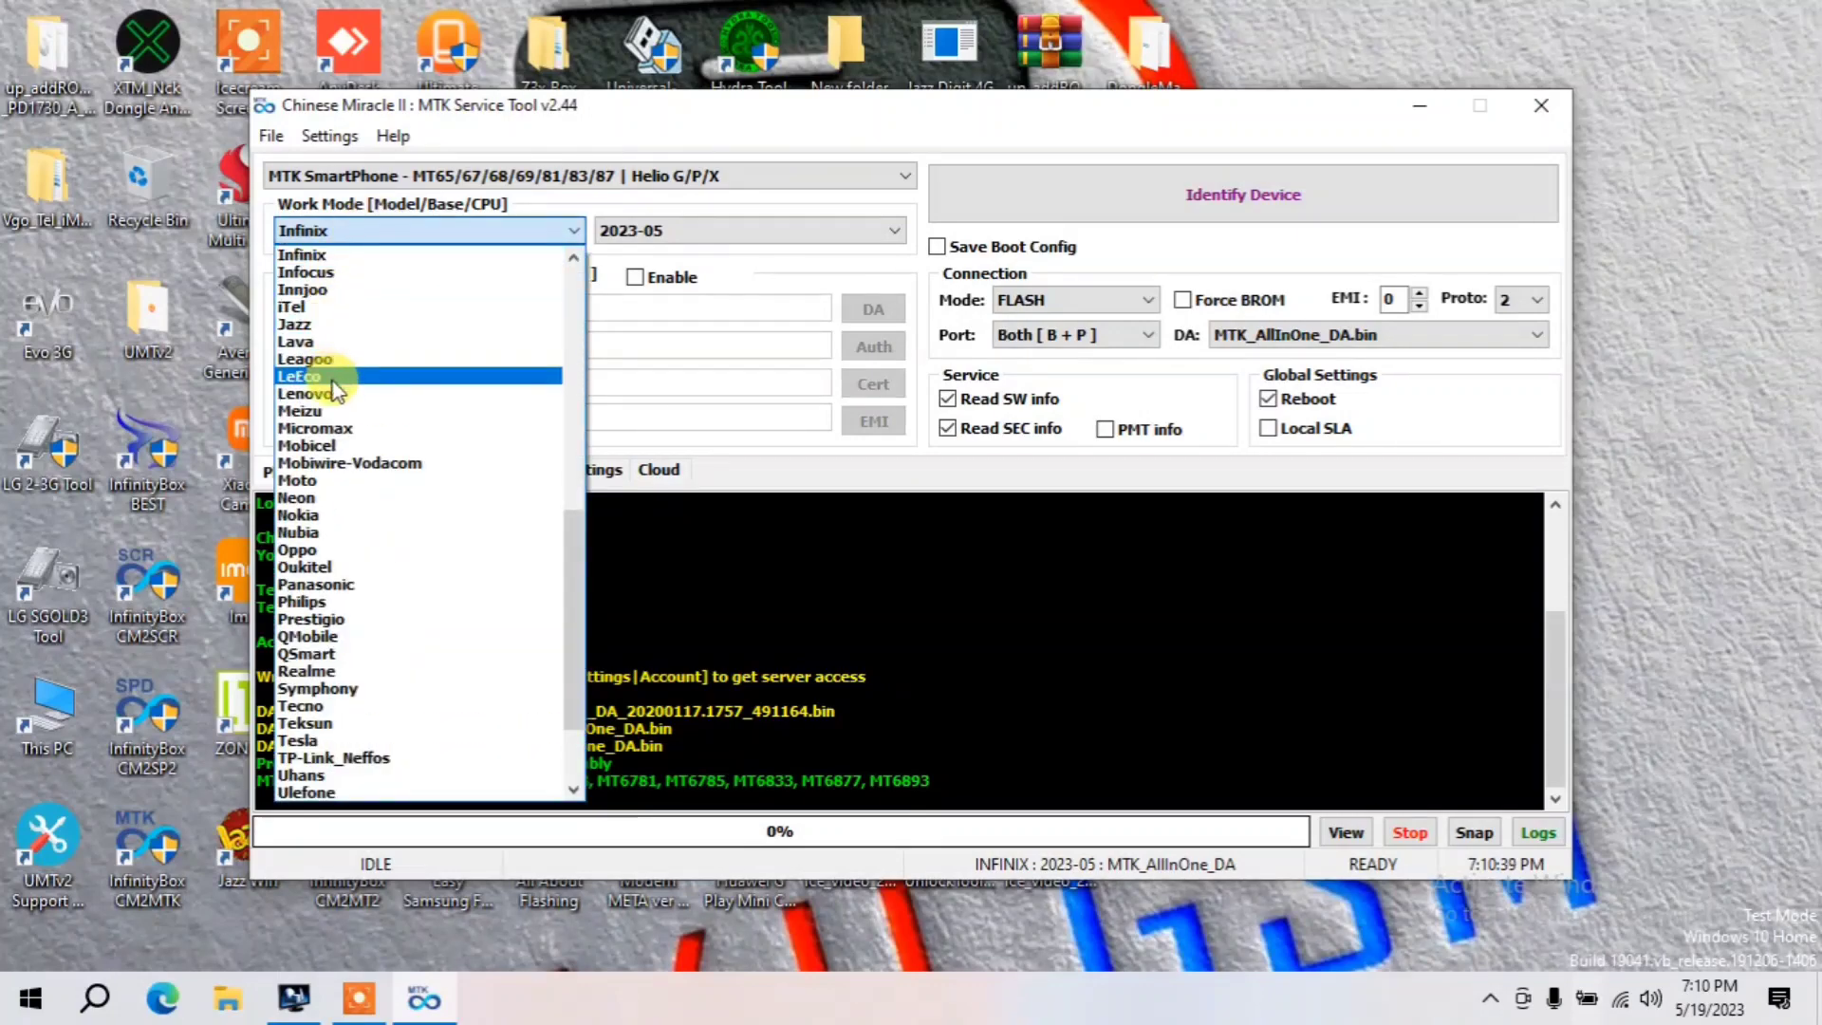
Select Tecno as the brand, keeping model 2023-05
click(327, 706)
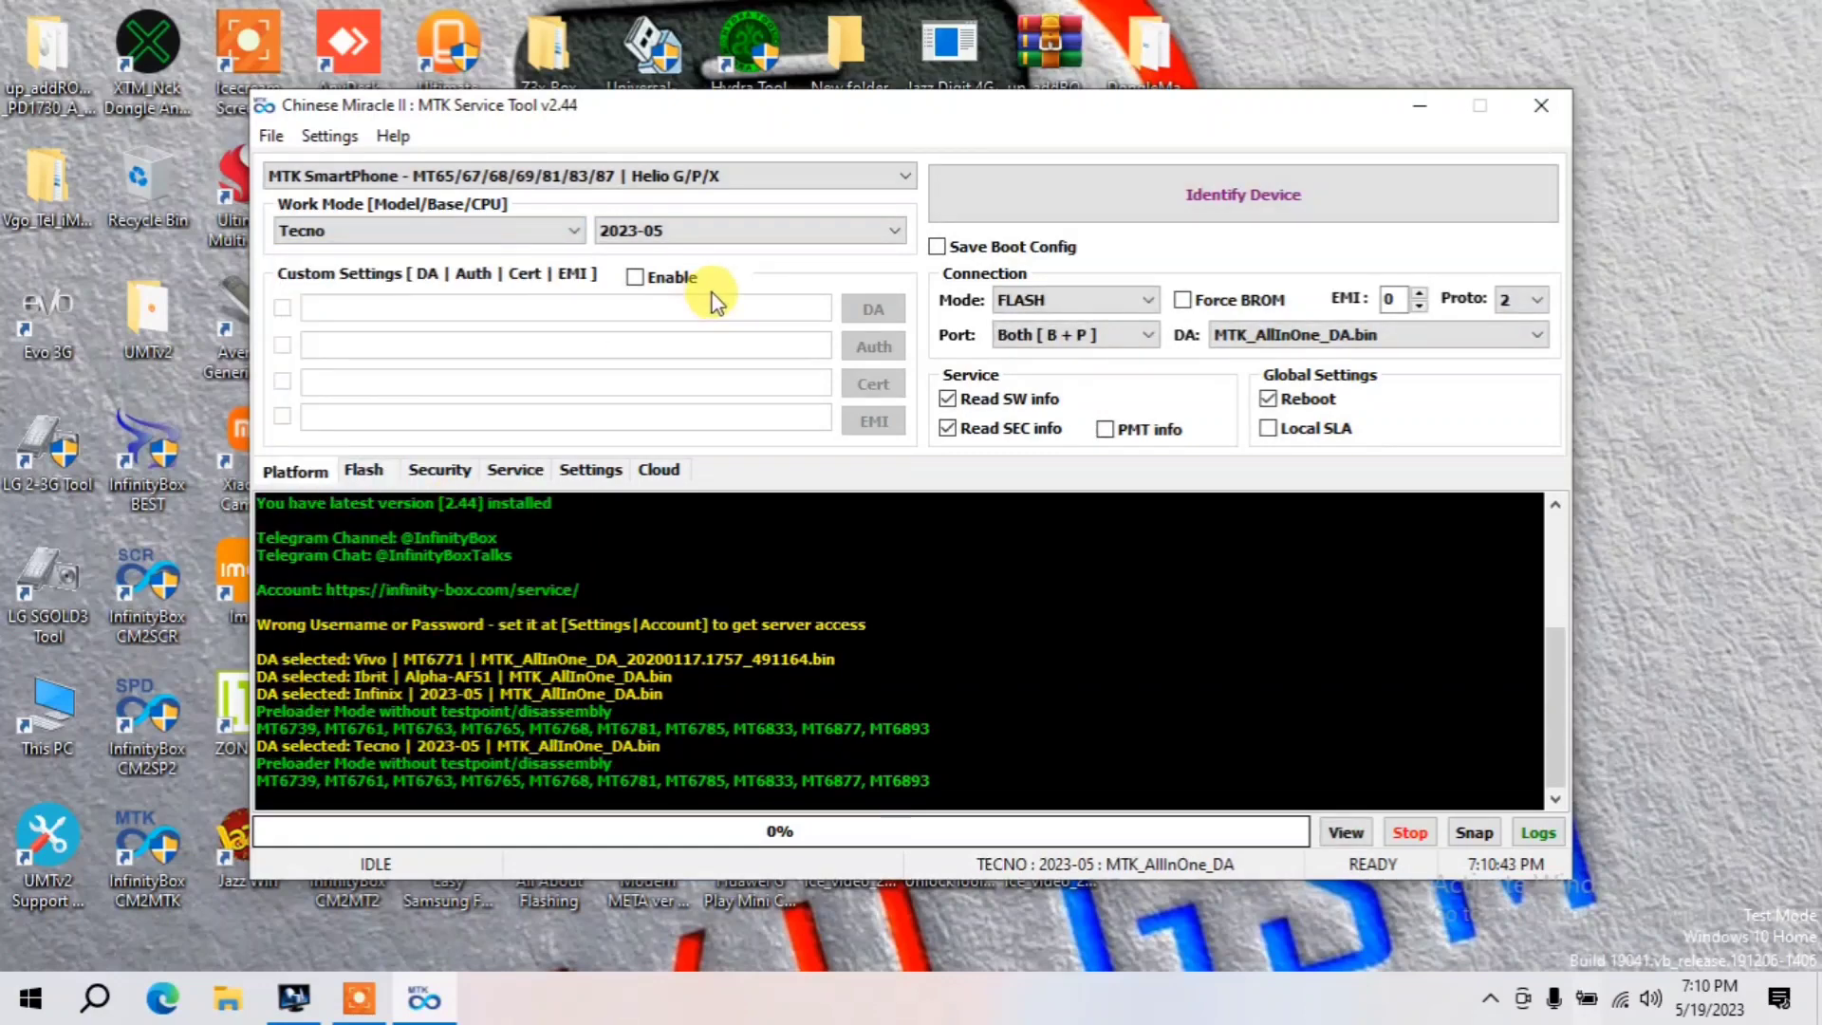
click(737, 232)
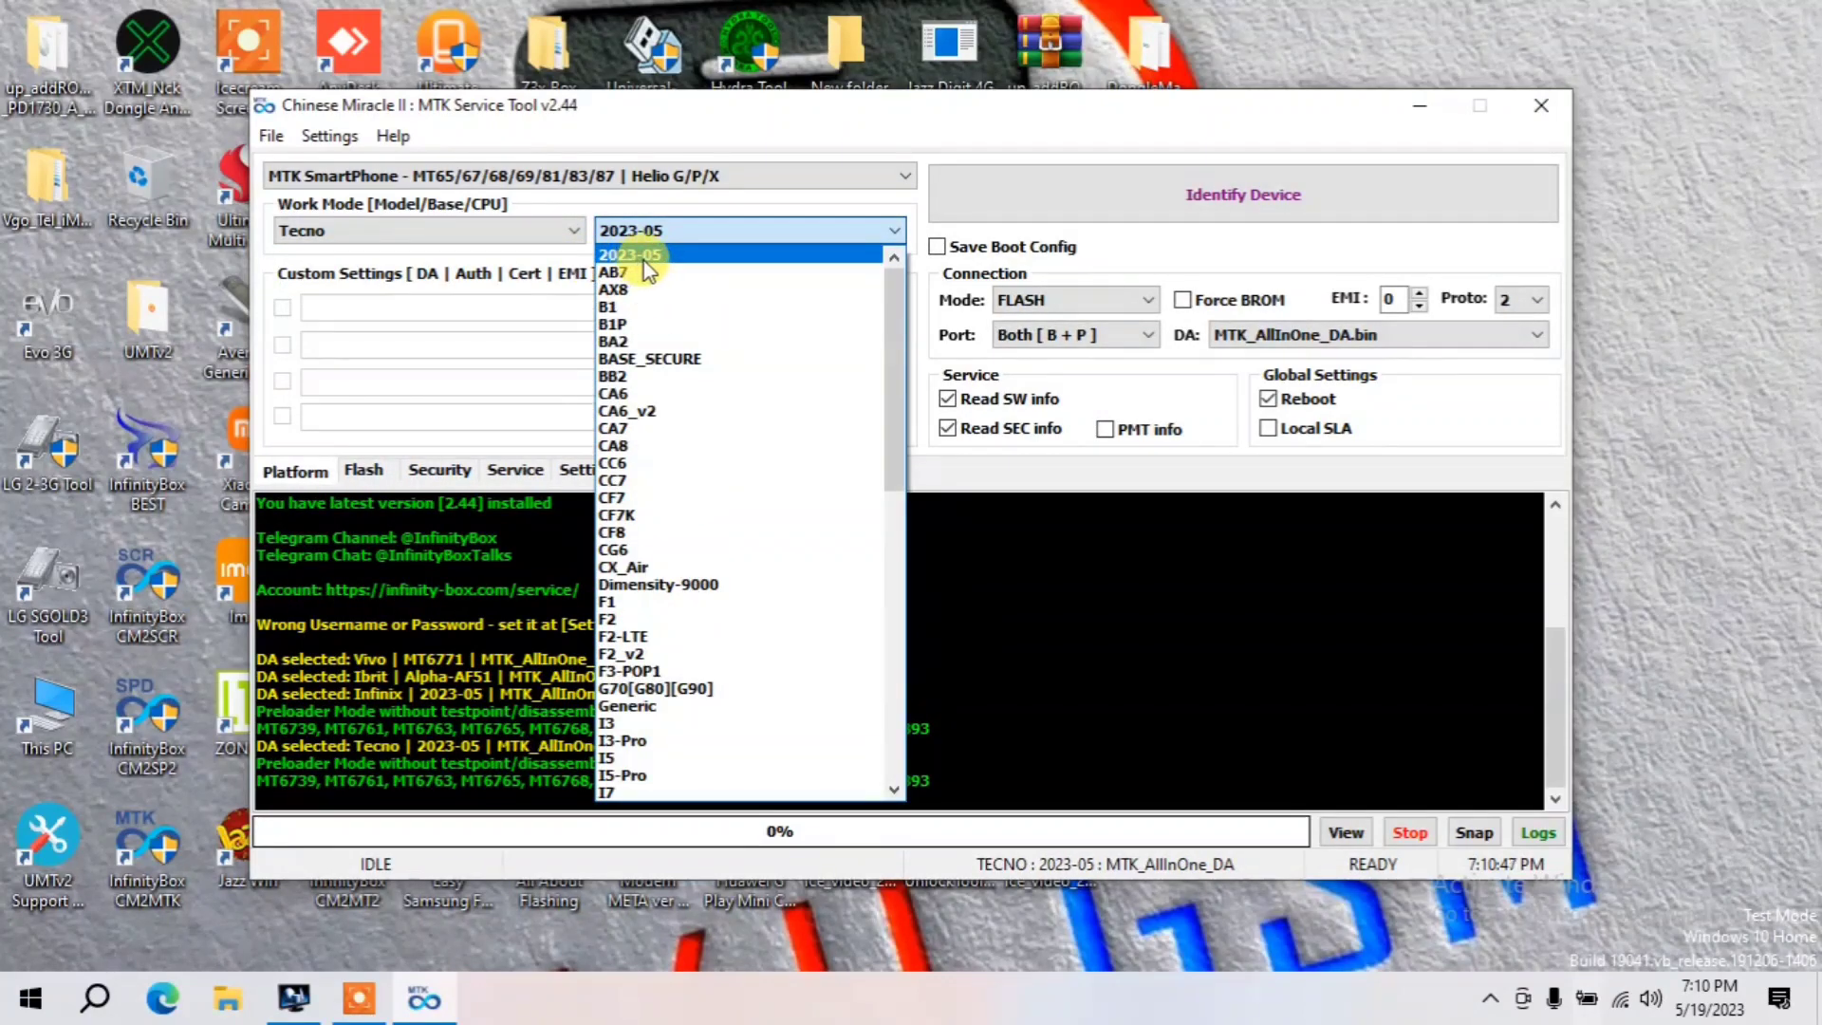
click(642, 263)
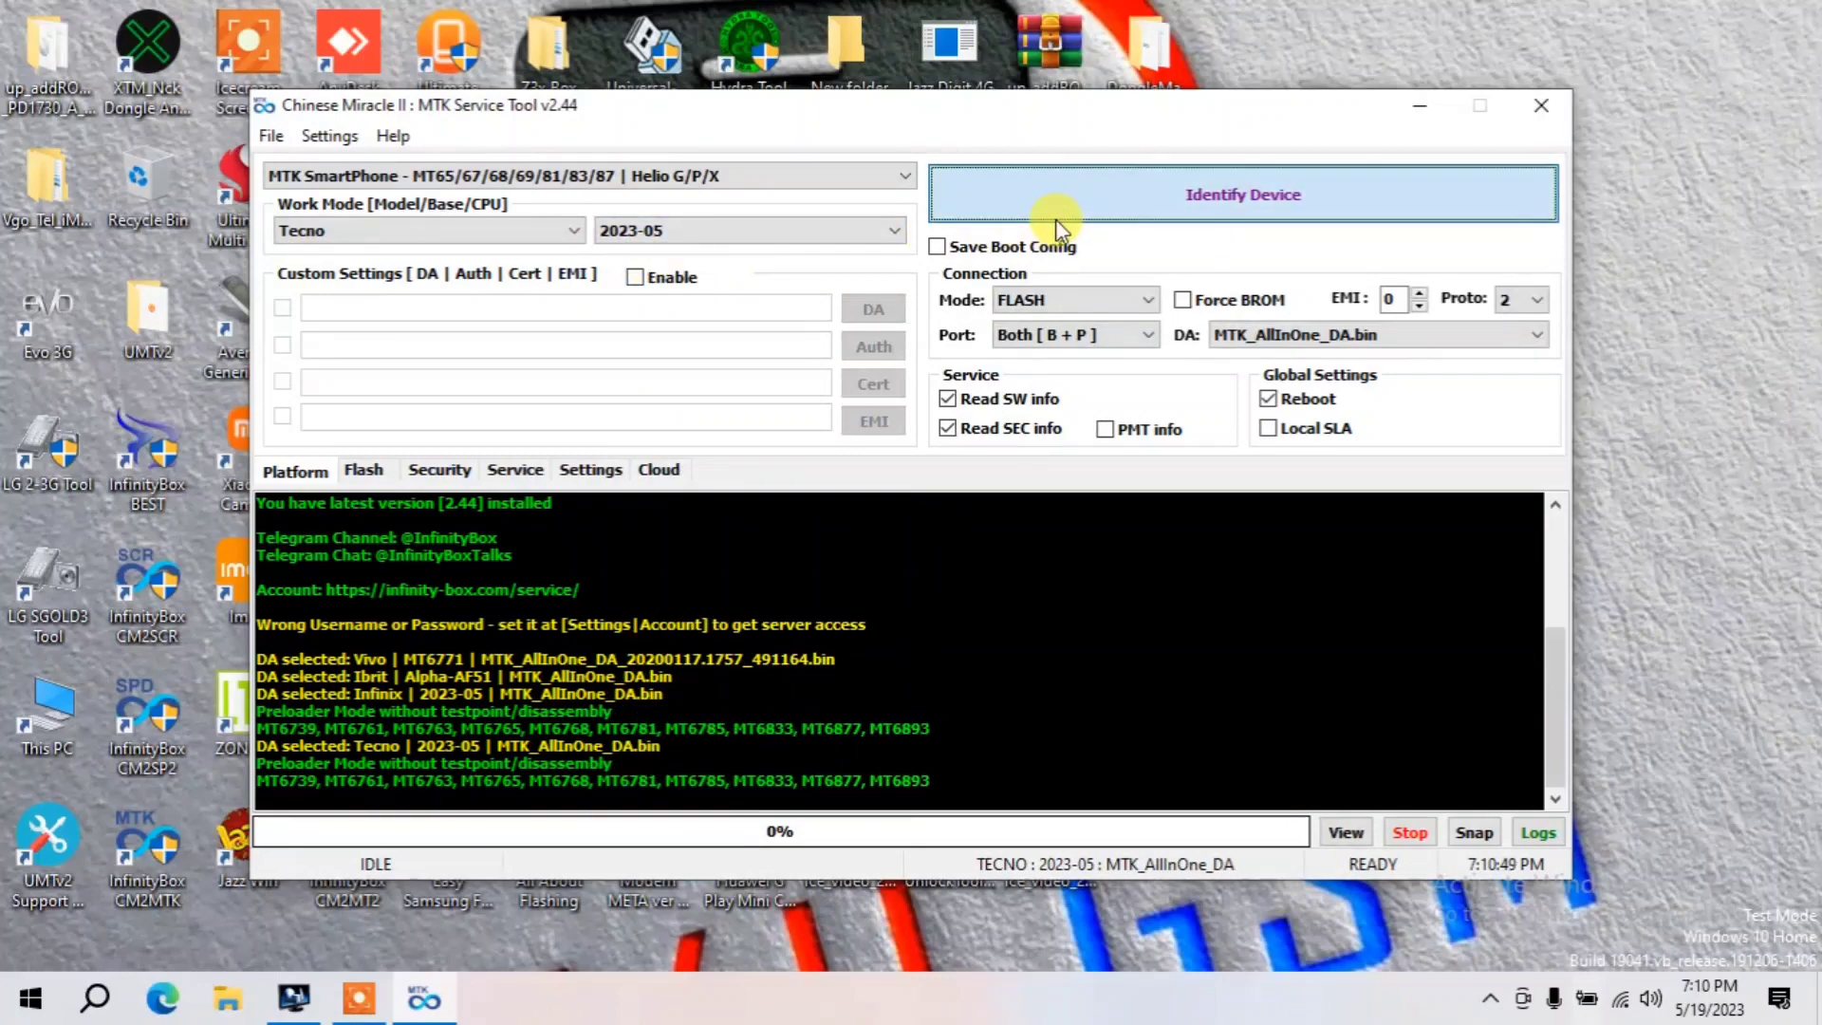
Start and stop a Tecno identify, switch the brand to Infinix 2023-05, and identify again
click(1055, 228)
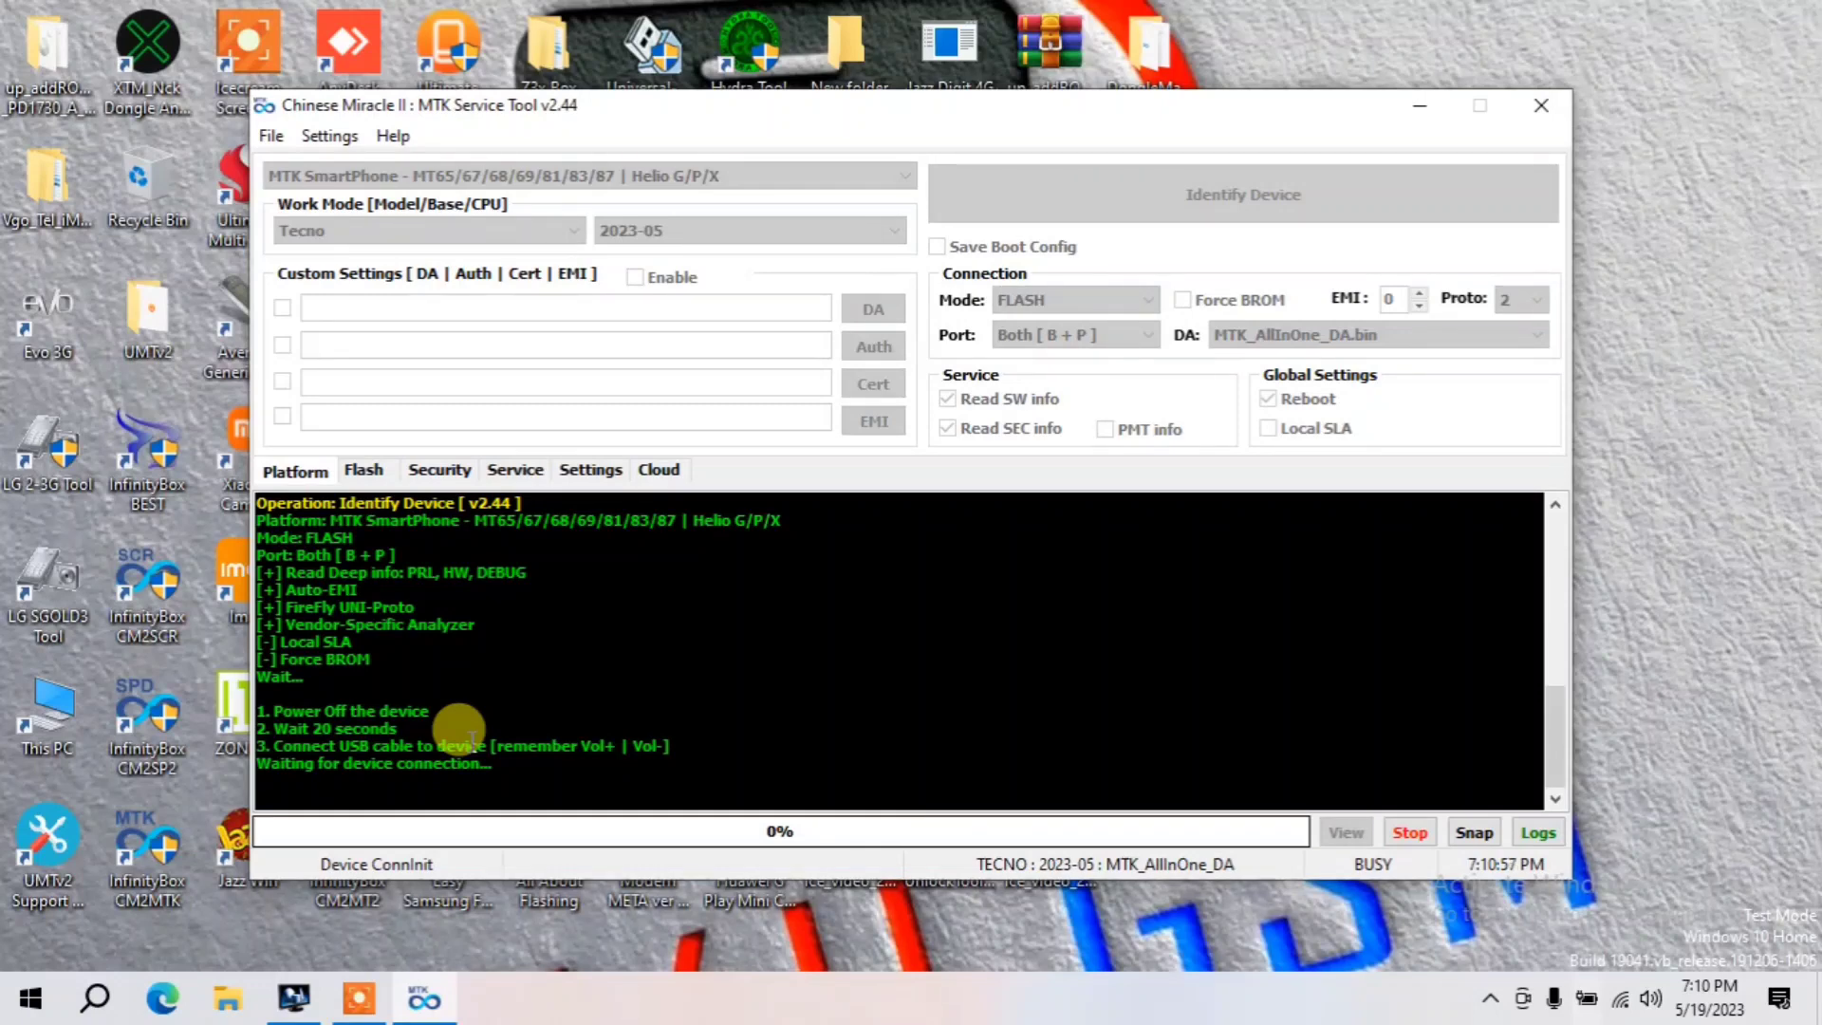
click(1411, 839)
click(524, 234)
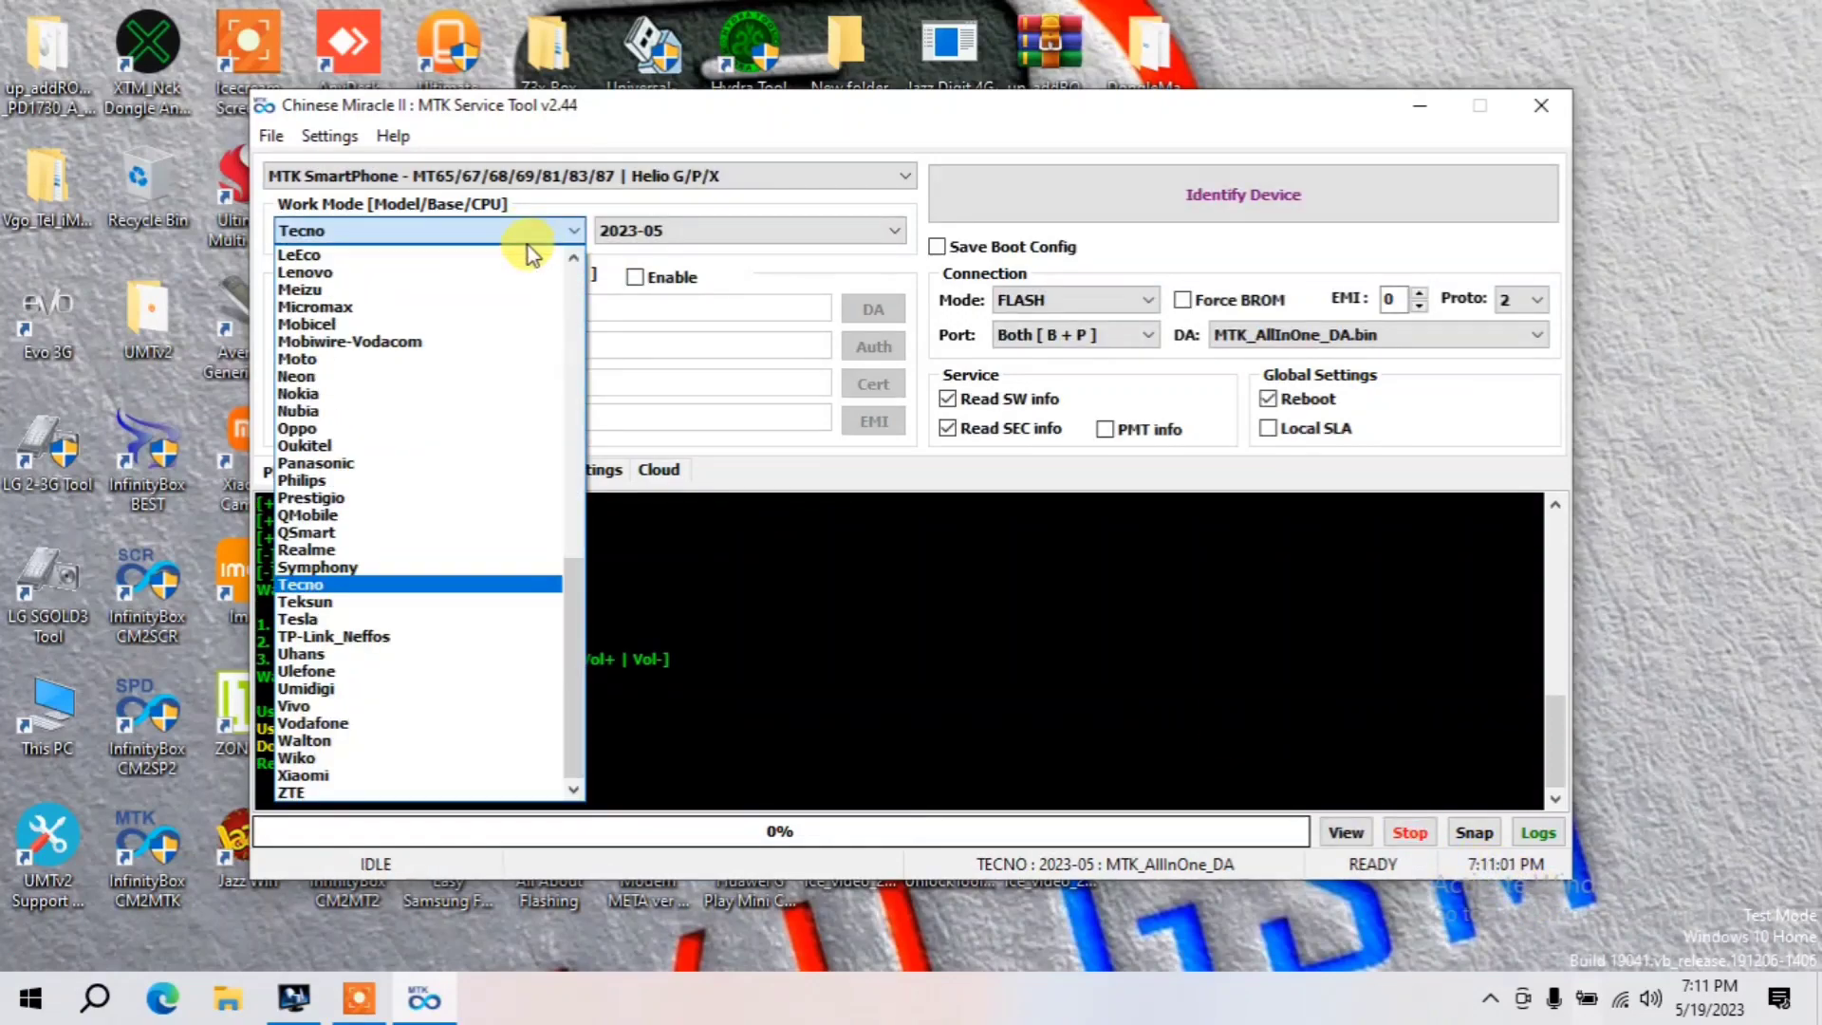
scroll(435, 292, up, 2)
click(427, 290)
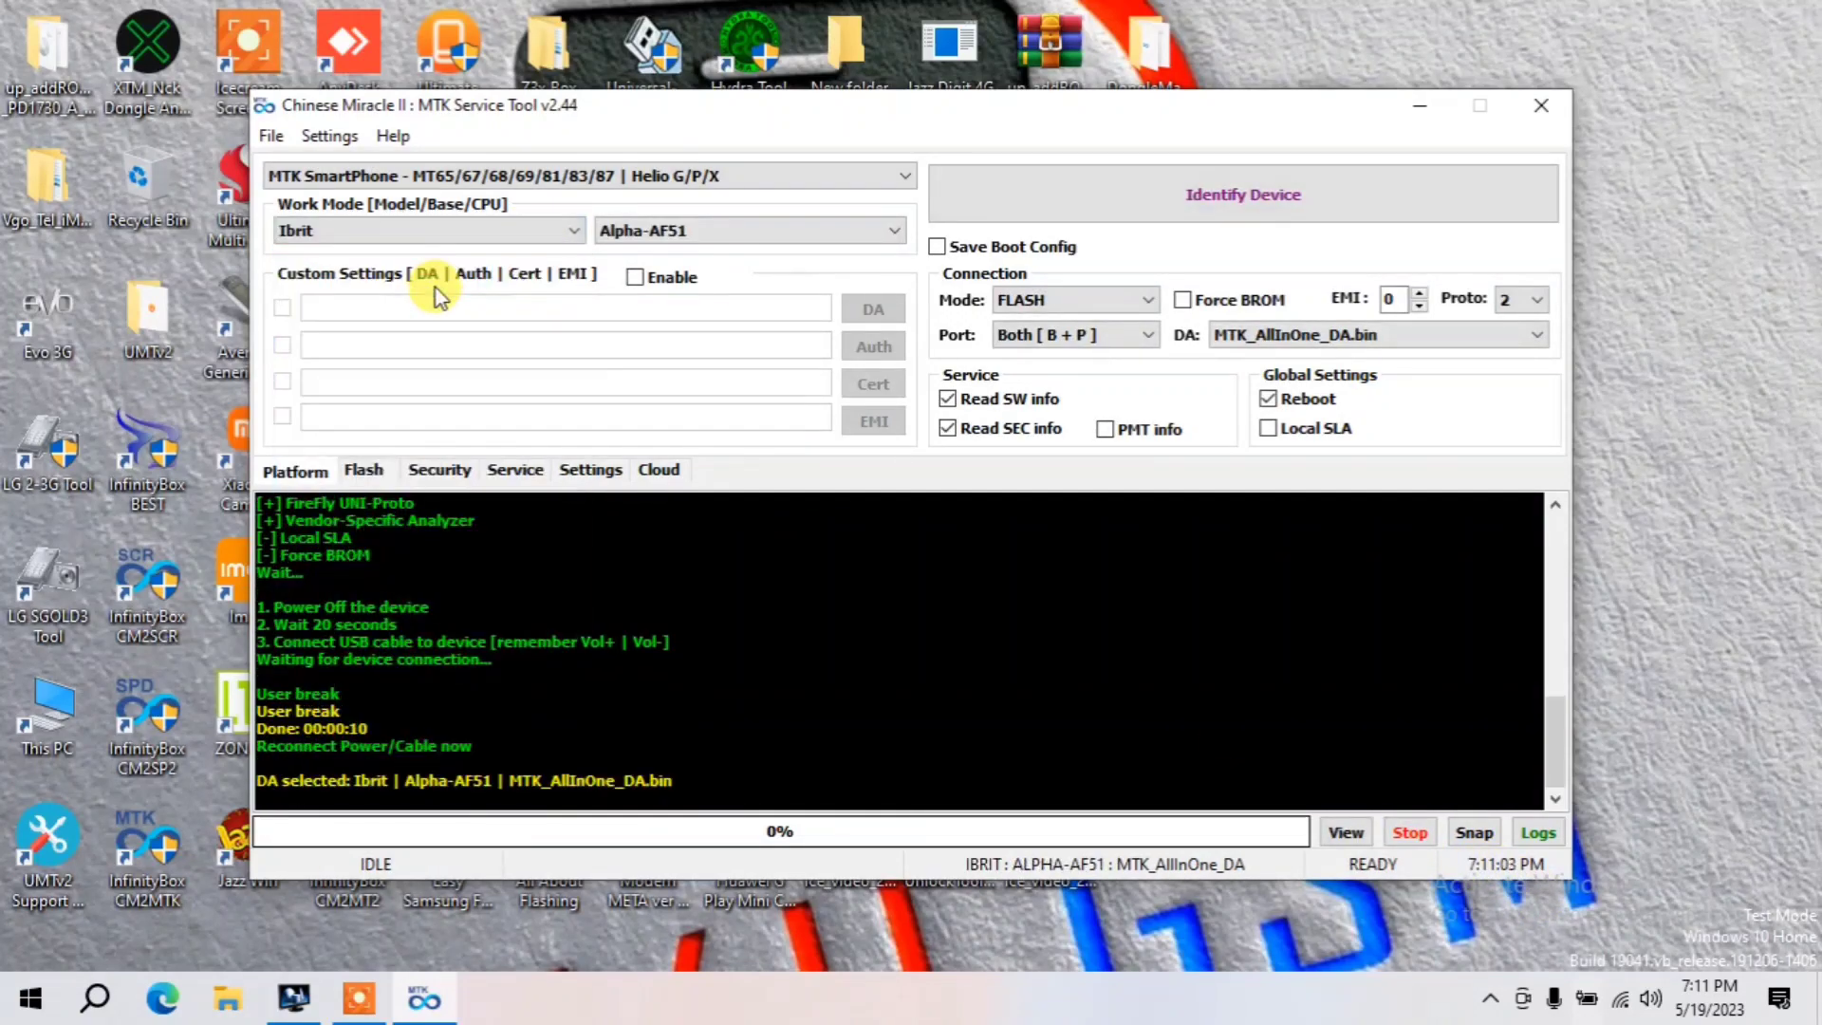
click(413, 236)
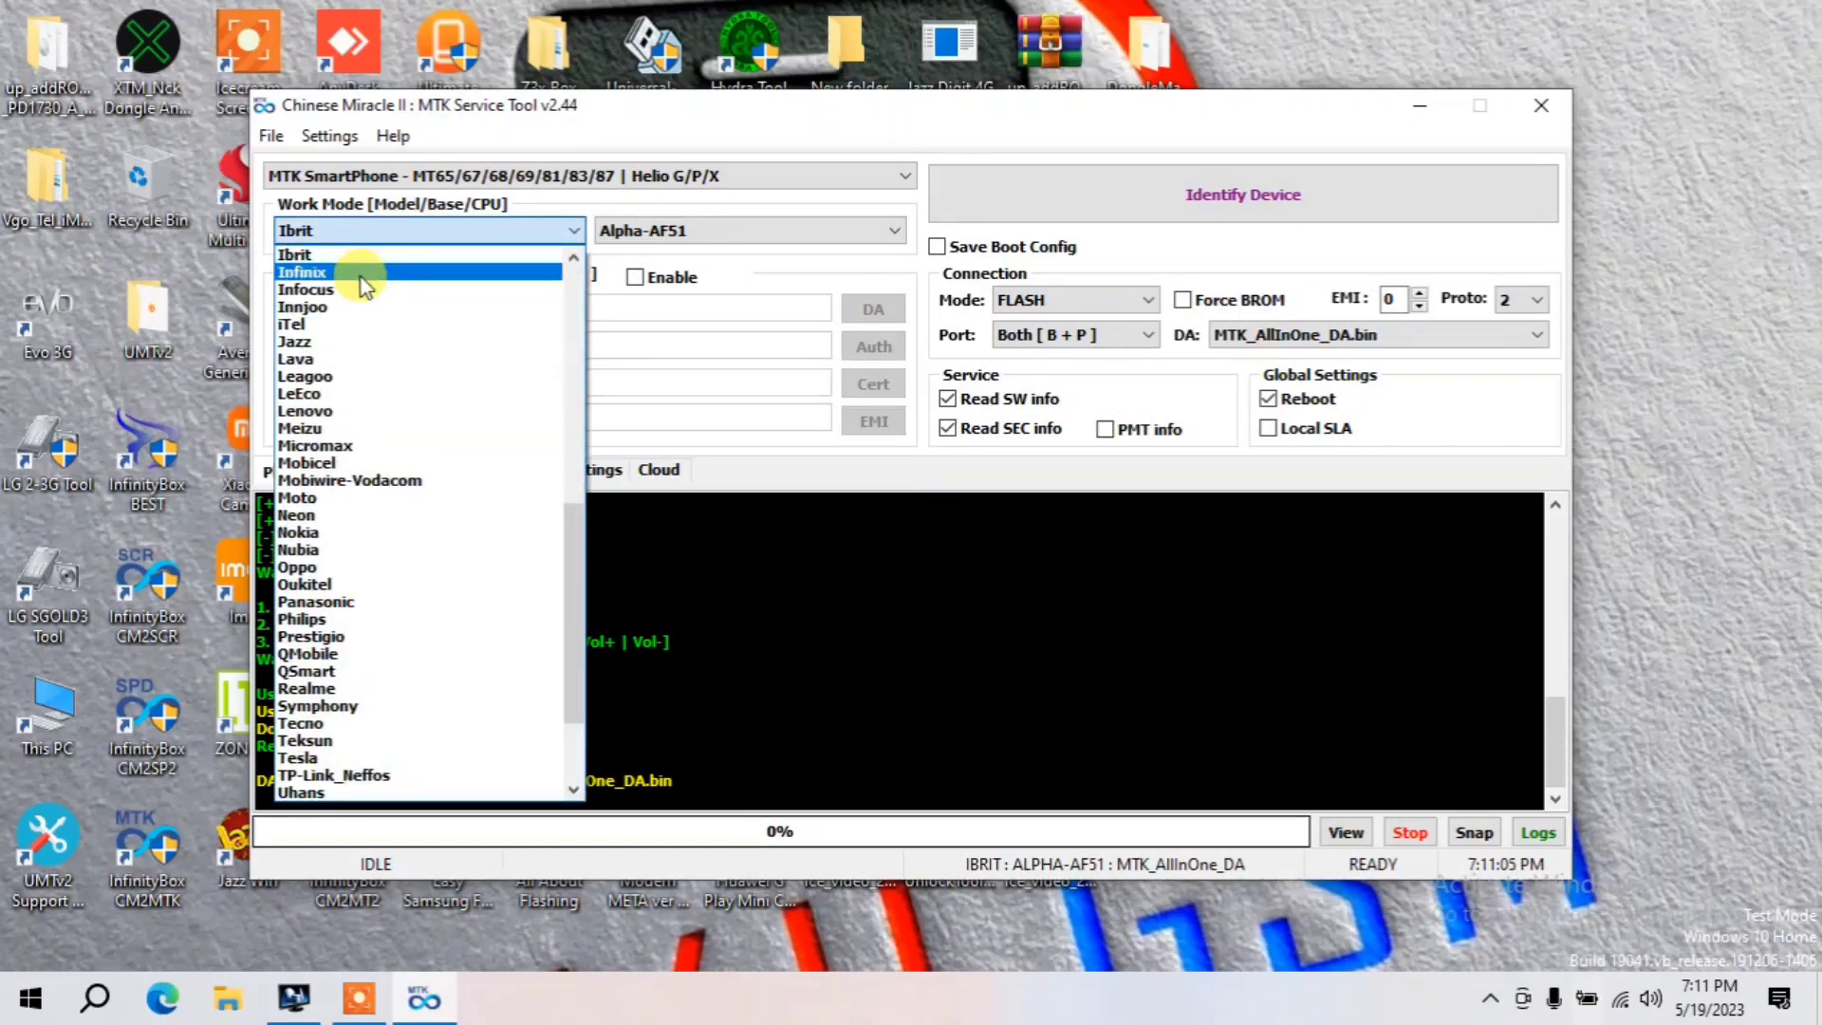
click(360, 278)
click(1101, 183)
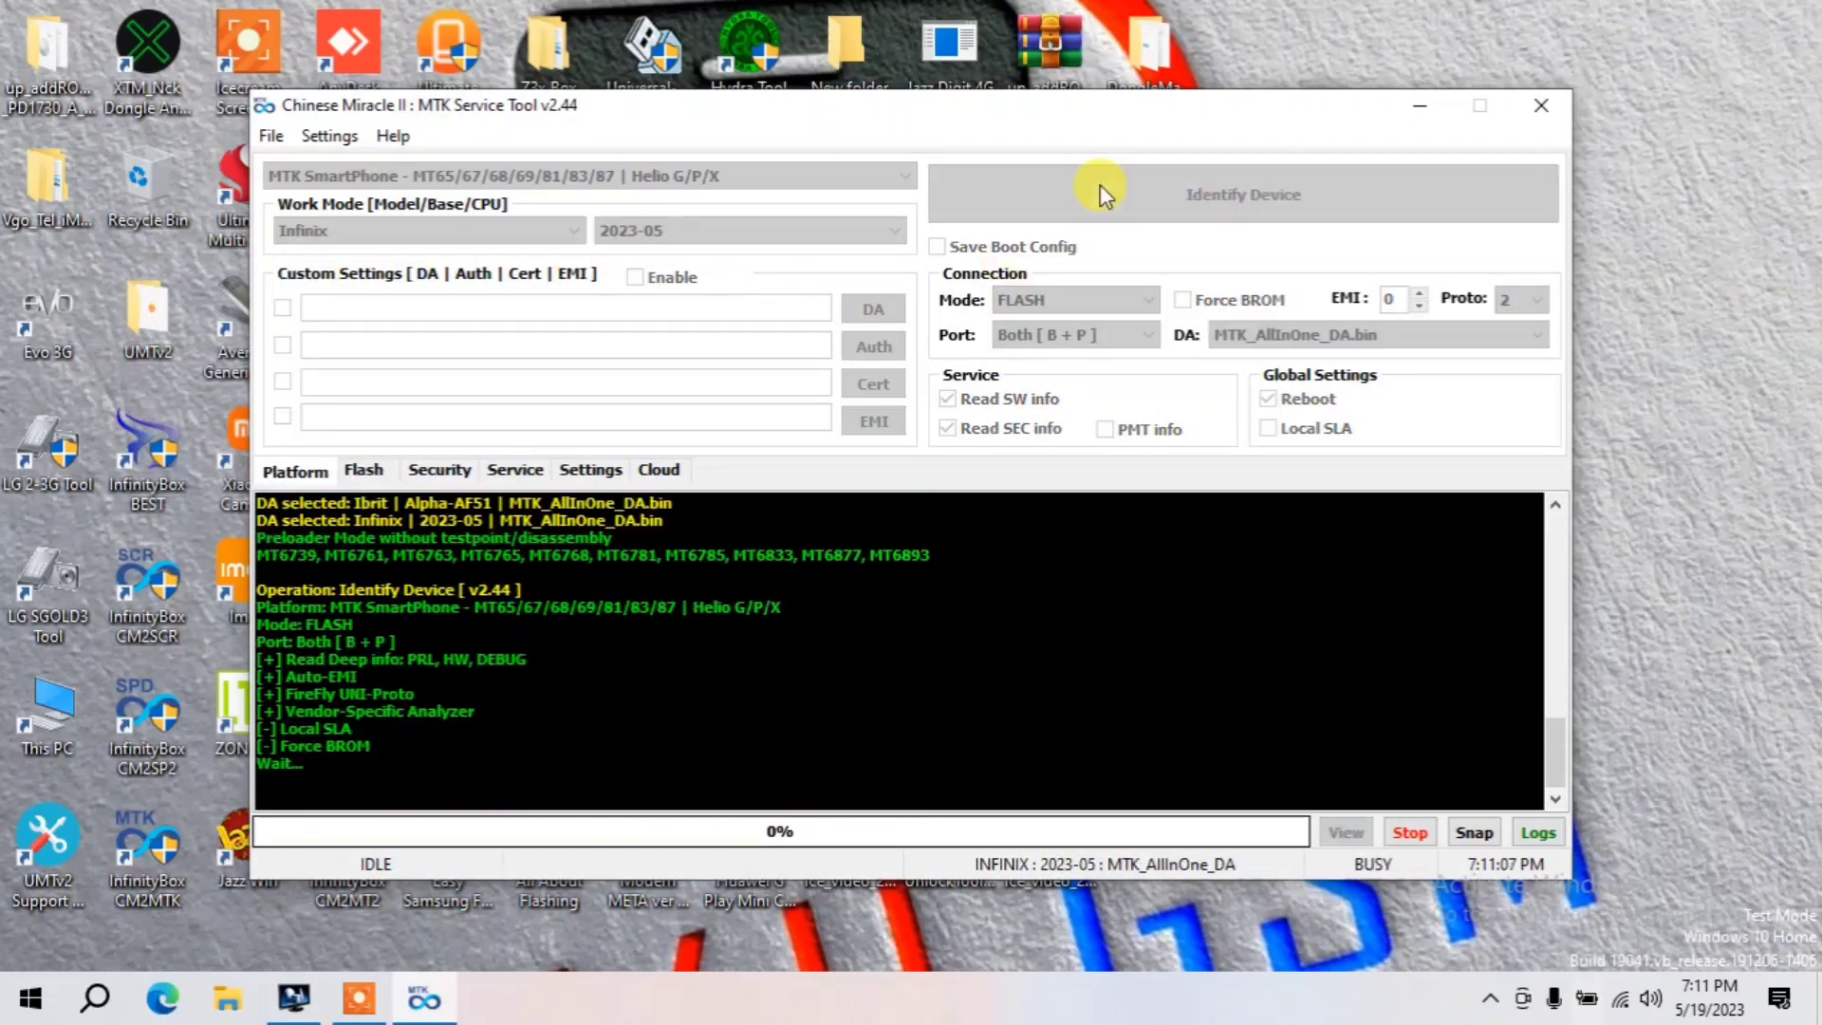